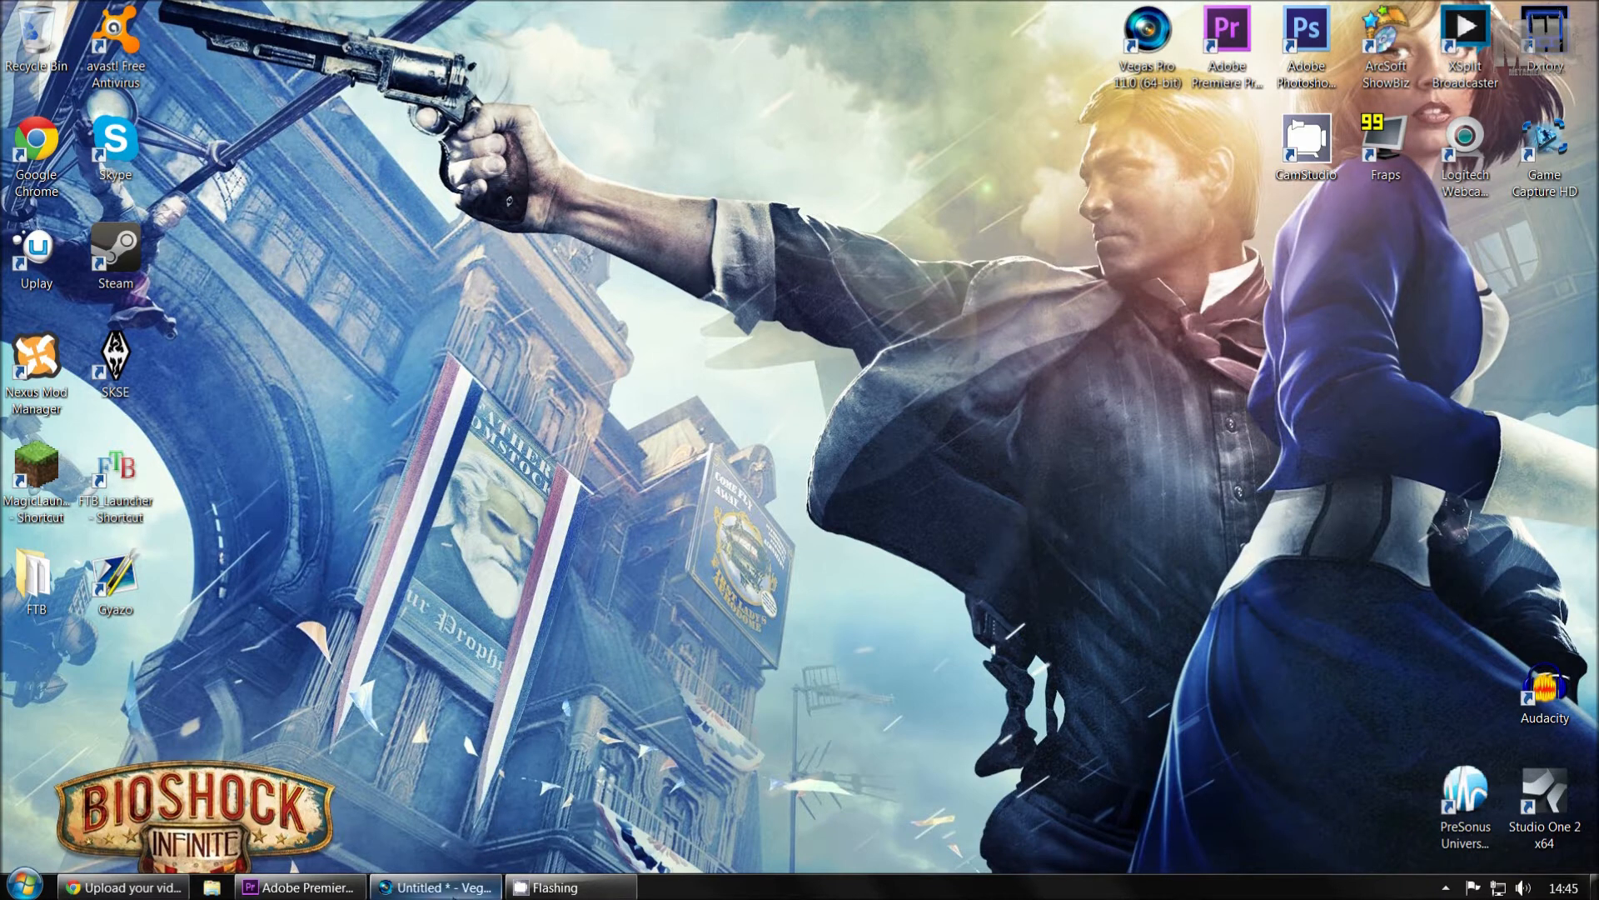
# Switch to the open Vegas Pro project and preview the gameplay clip at several points along the timeline
pyautogui.moveTo(437, 887)
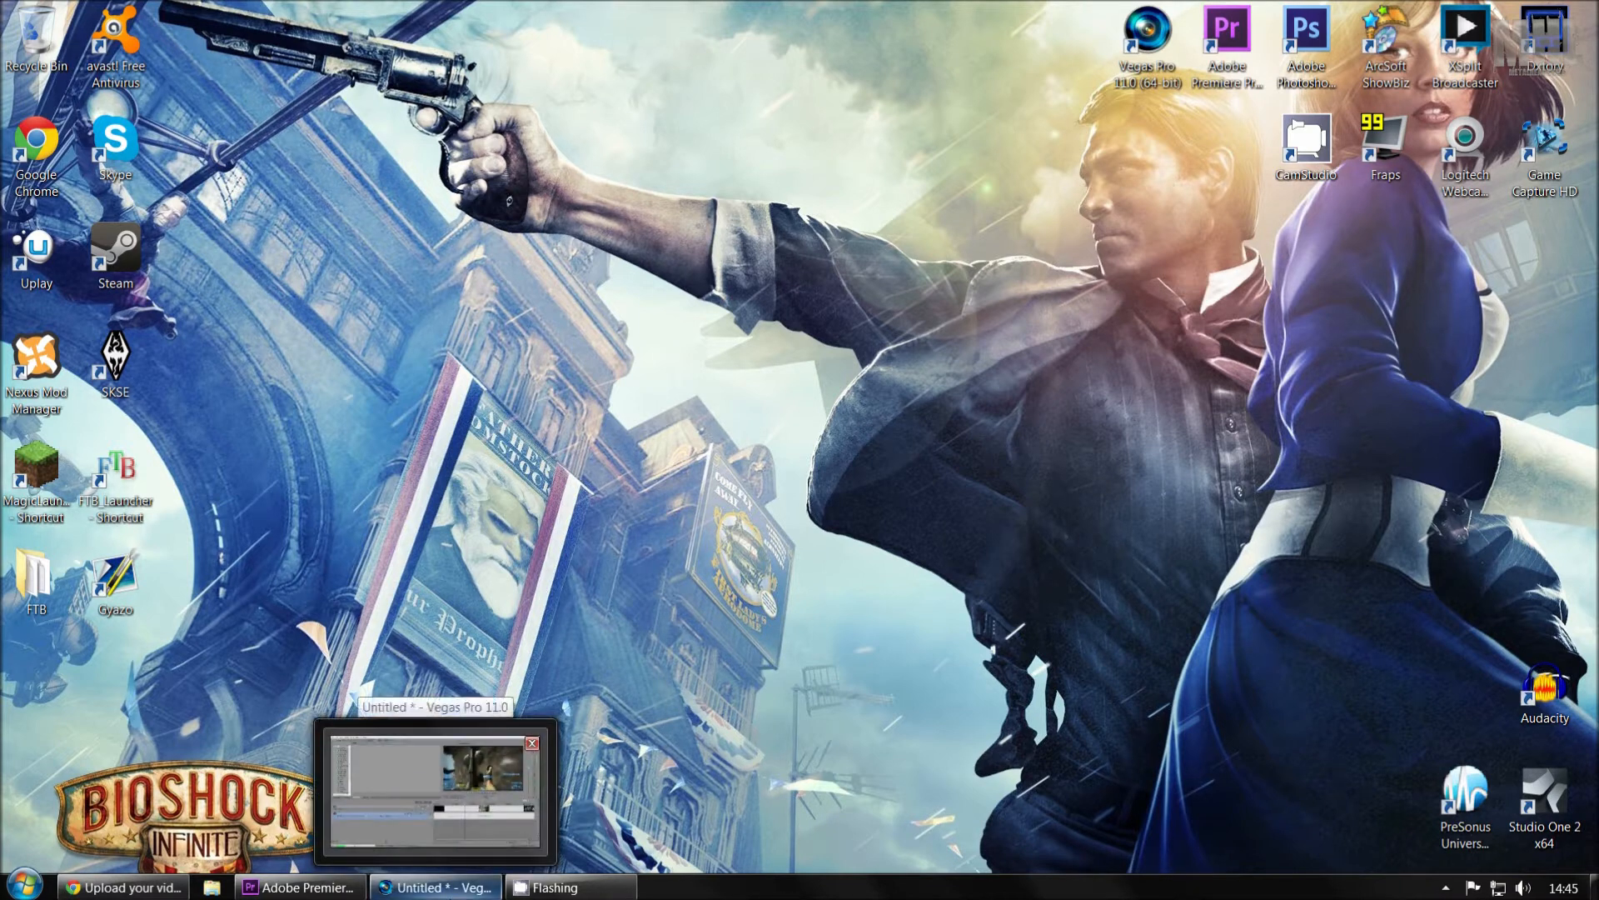
pyautogui.click(463, 851)
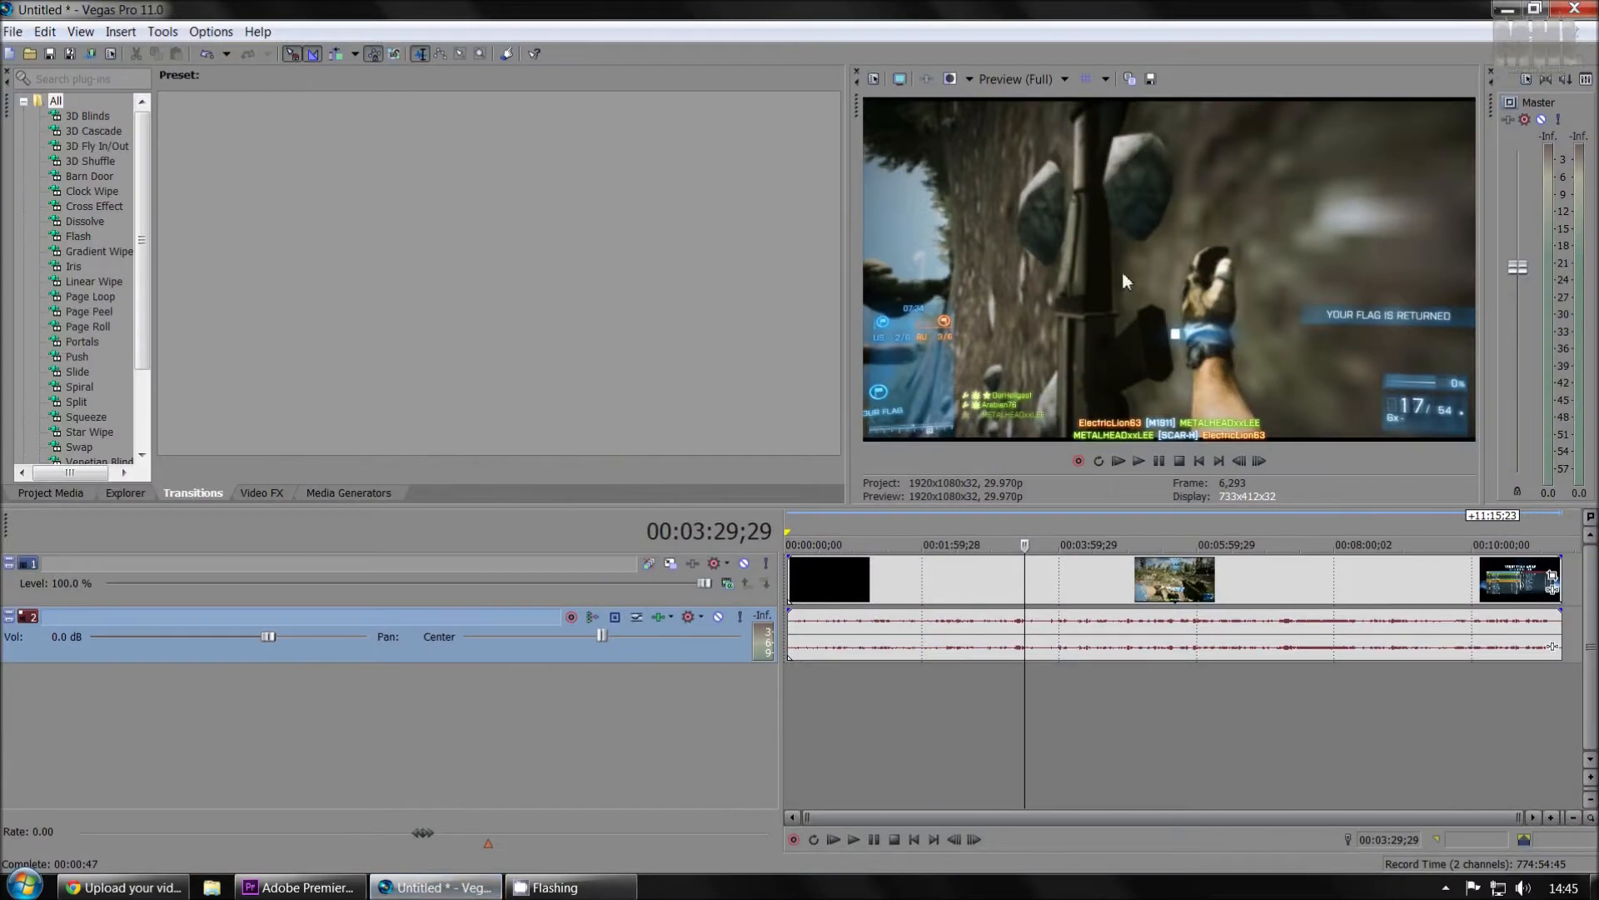
pyautogui.click(913, 571)
pyautogui.click(1066, 531)
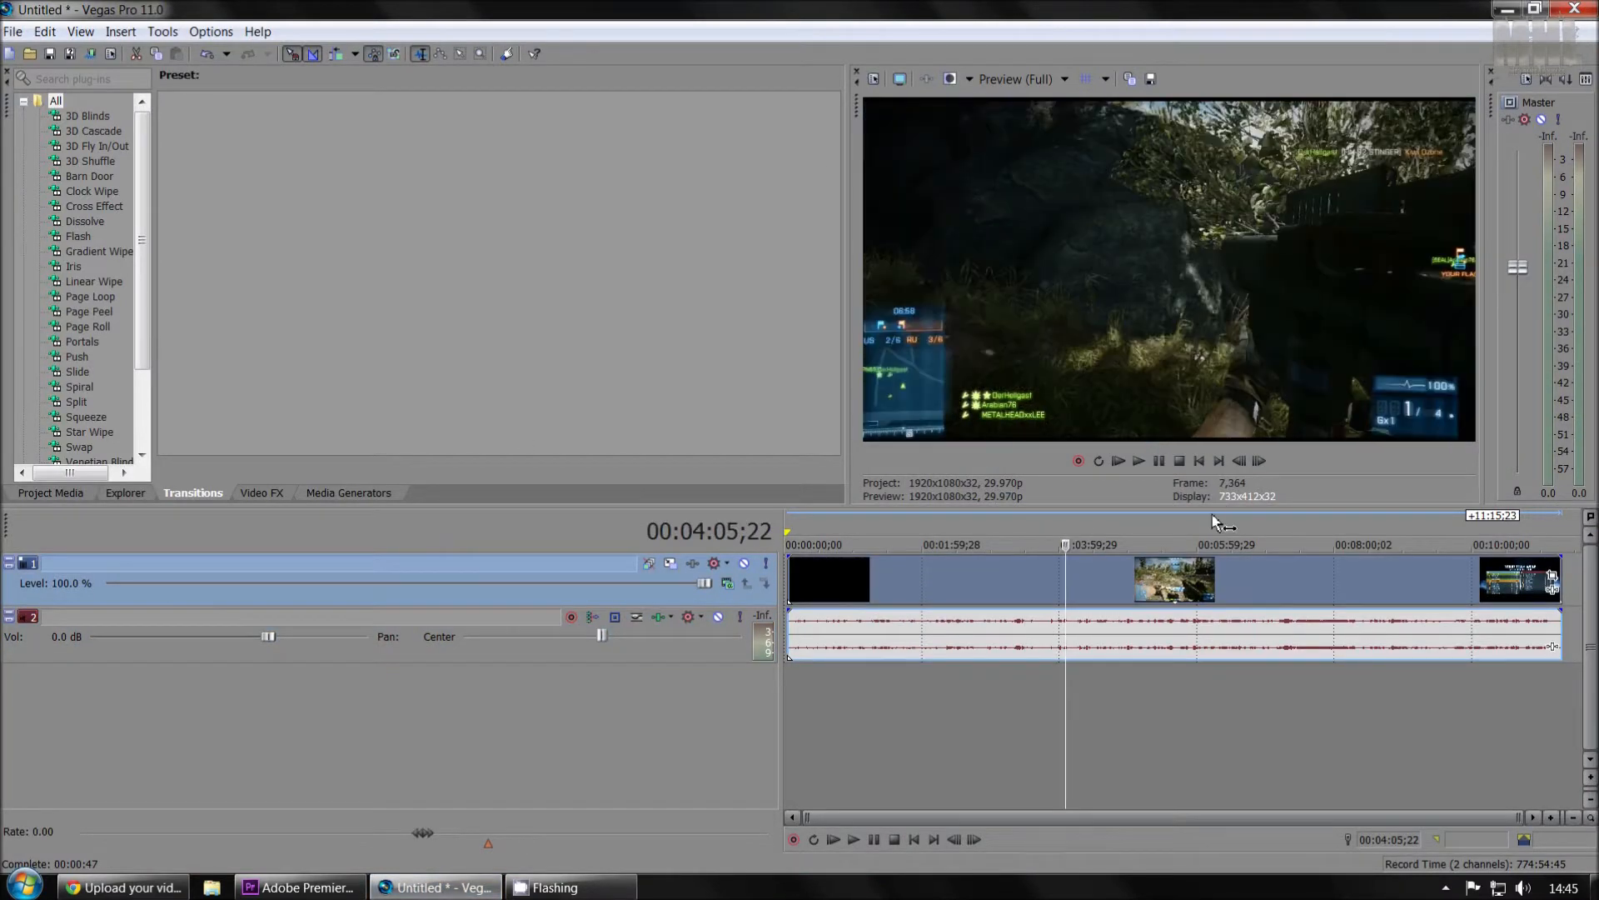
pyautogui.click(1208, 524)
pyautogui.click(1321, 527)
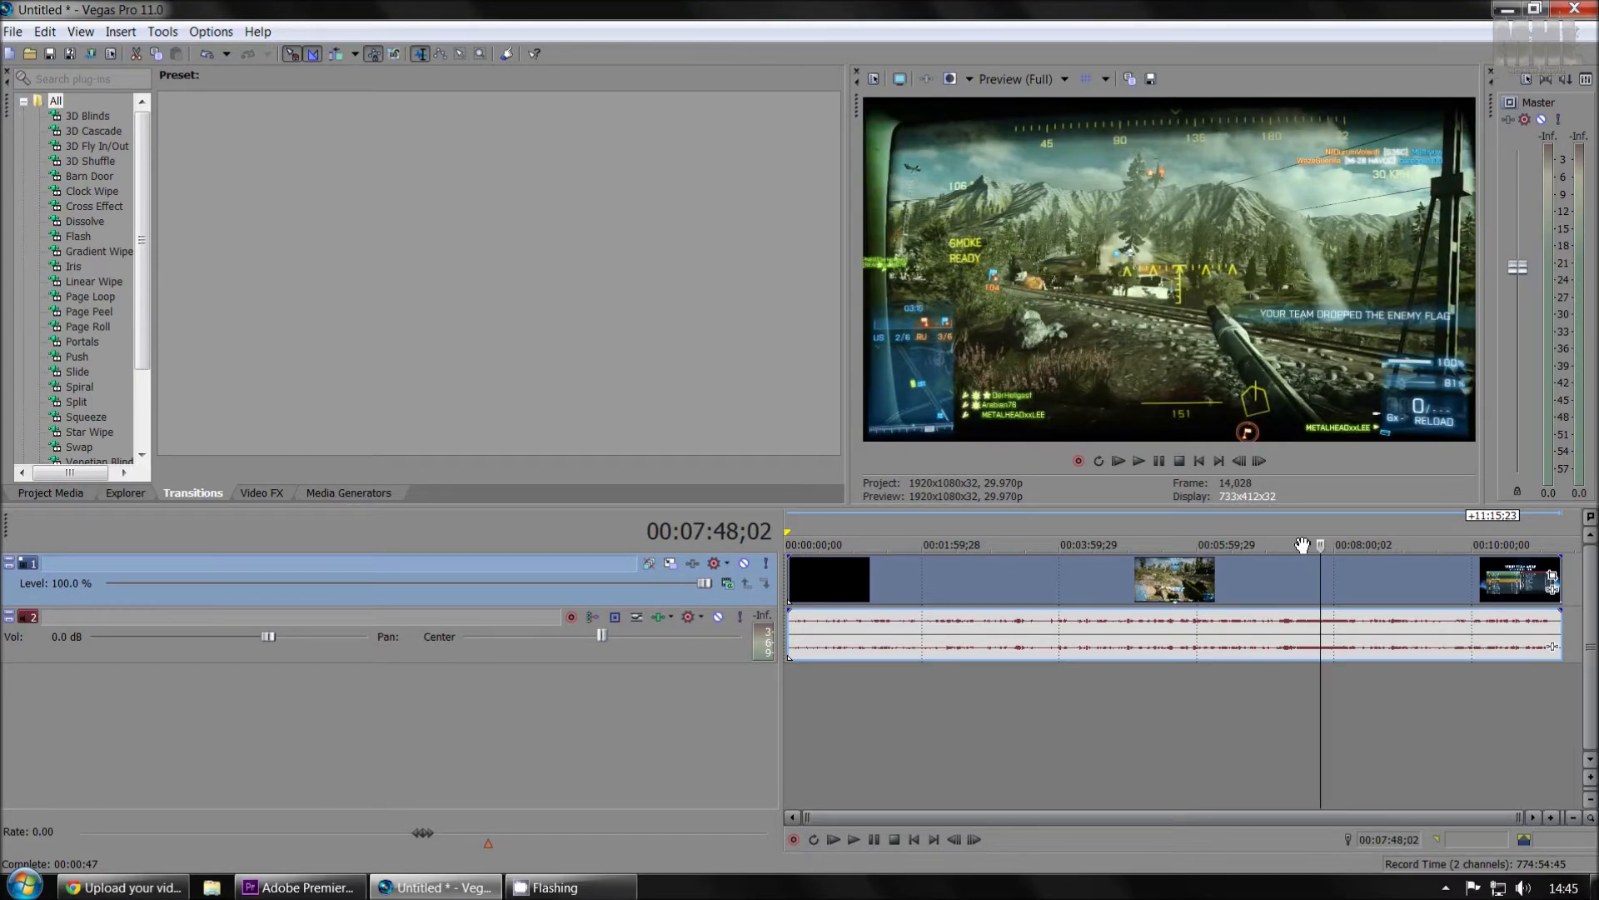
# Set the gameplay video event's resampling to Disable resample in its properties and apply the change
pyautogui.rightClick(1085, 601)
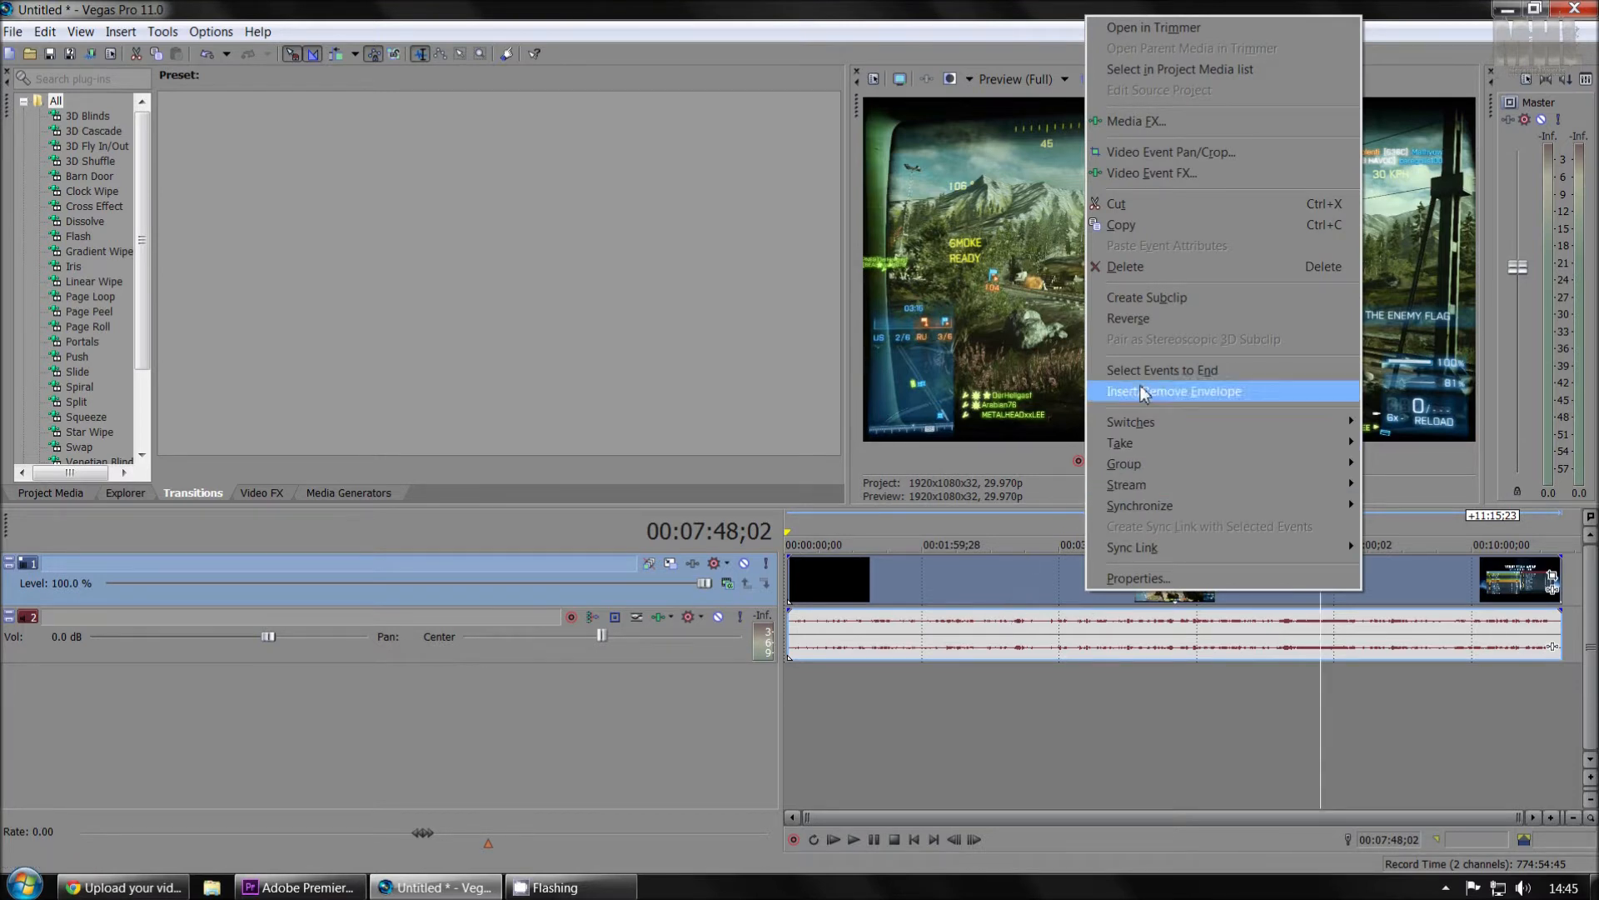
pyautogui.click(1158, 578)
pyautogui.click(719, 371)
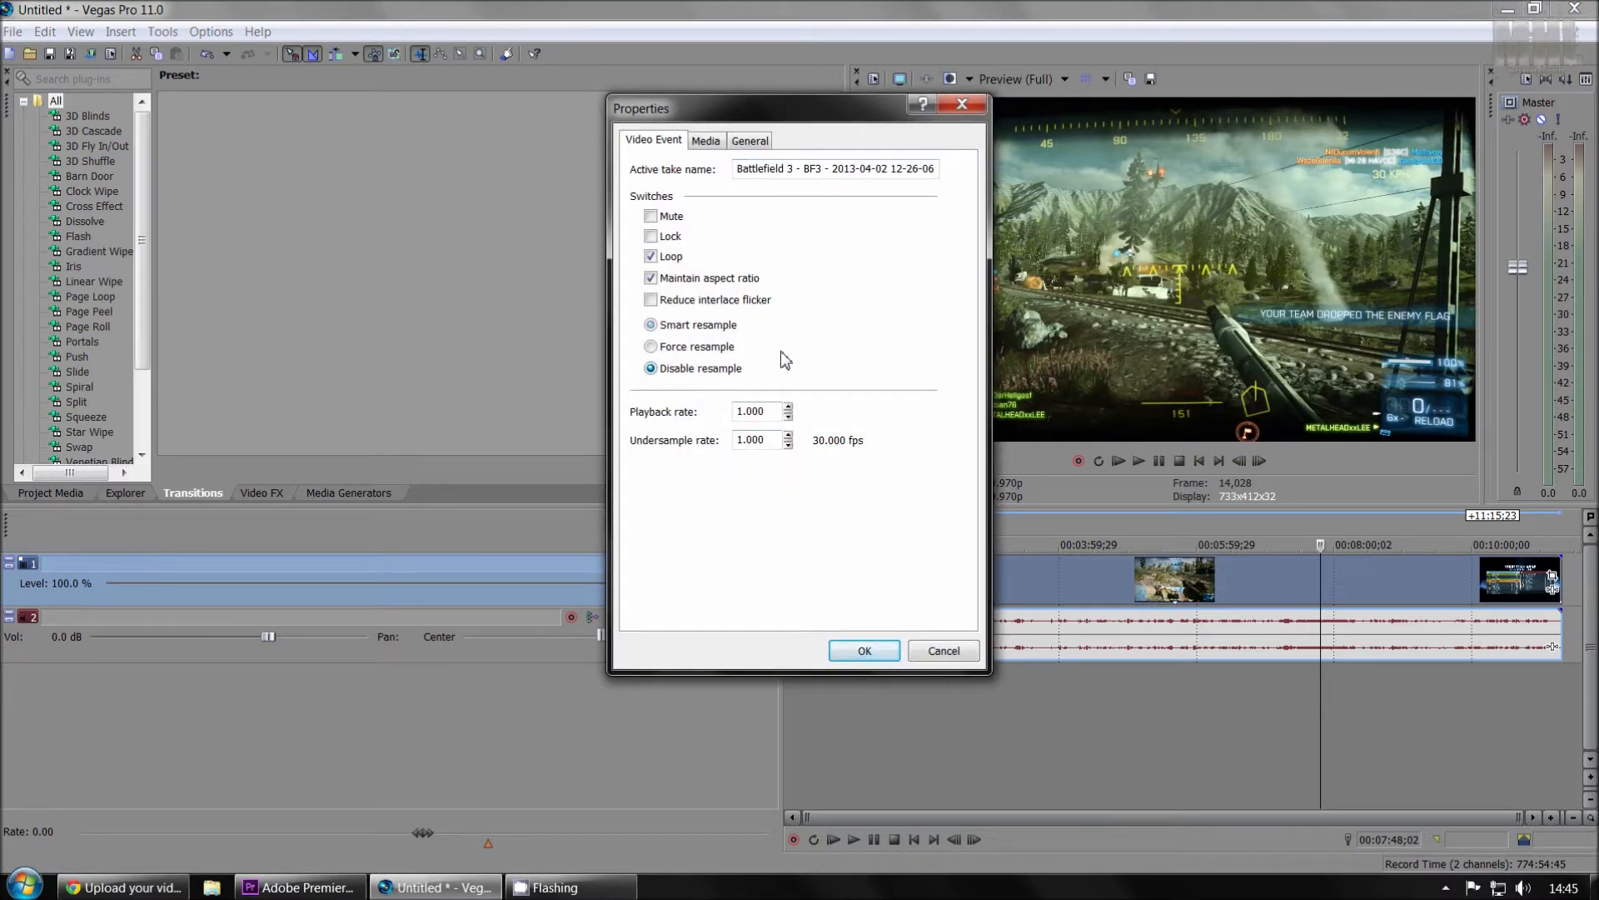
pyautogui.click(864, 652)
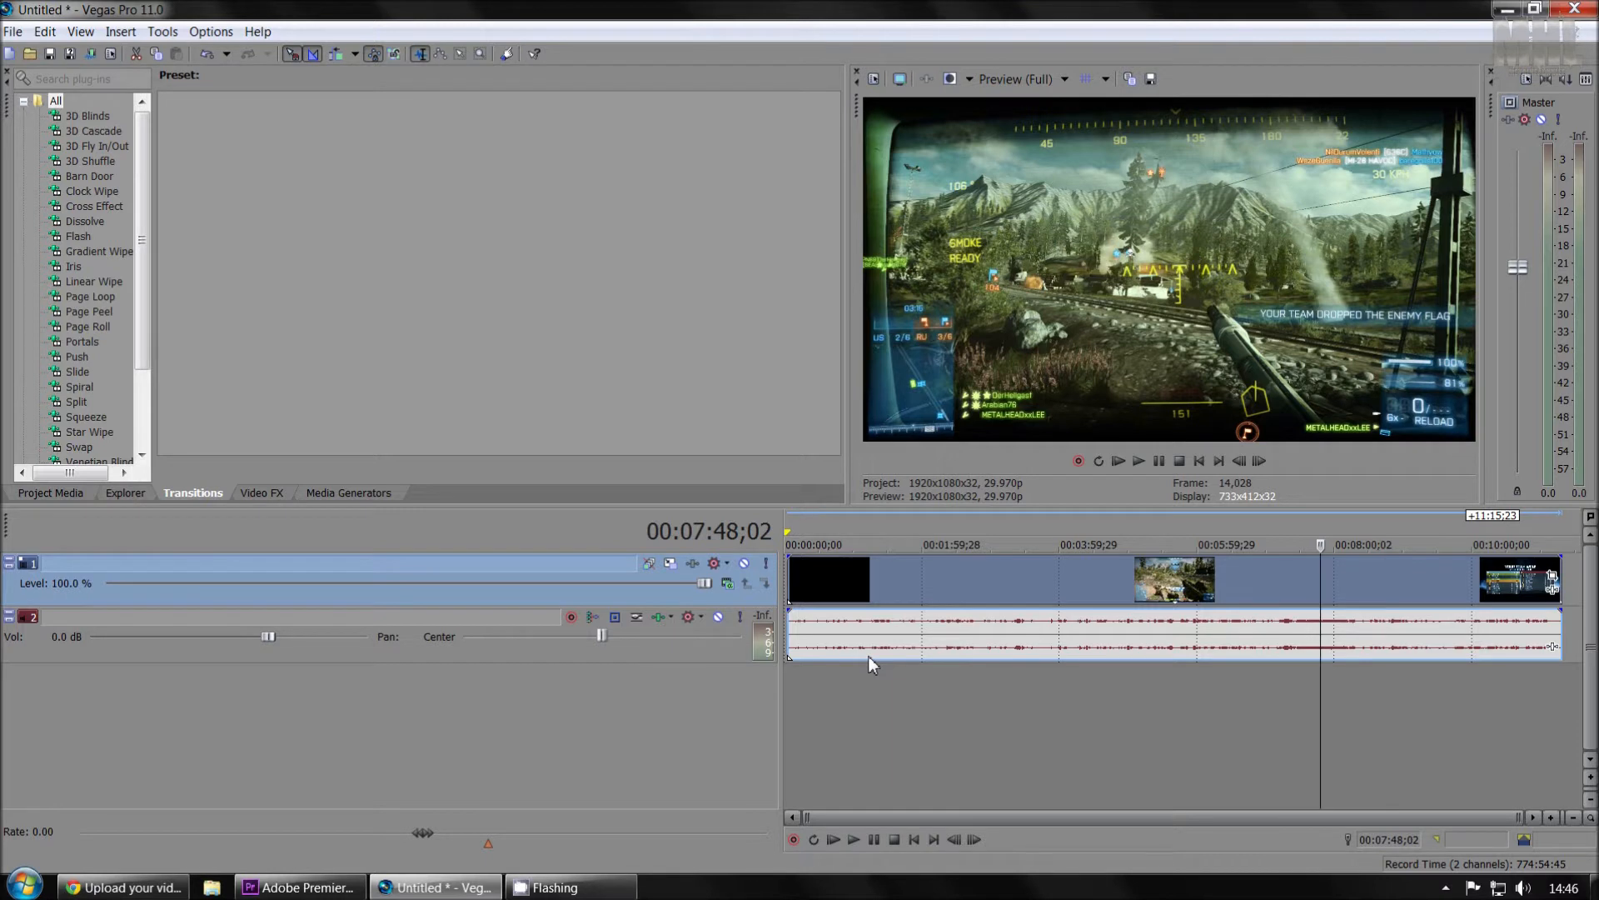
# Open the project's video properties and examine the field order, frame rate and pixel format options
pyautogui.click(973, 517)
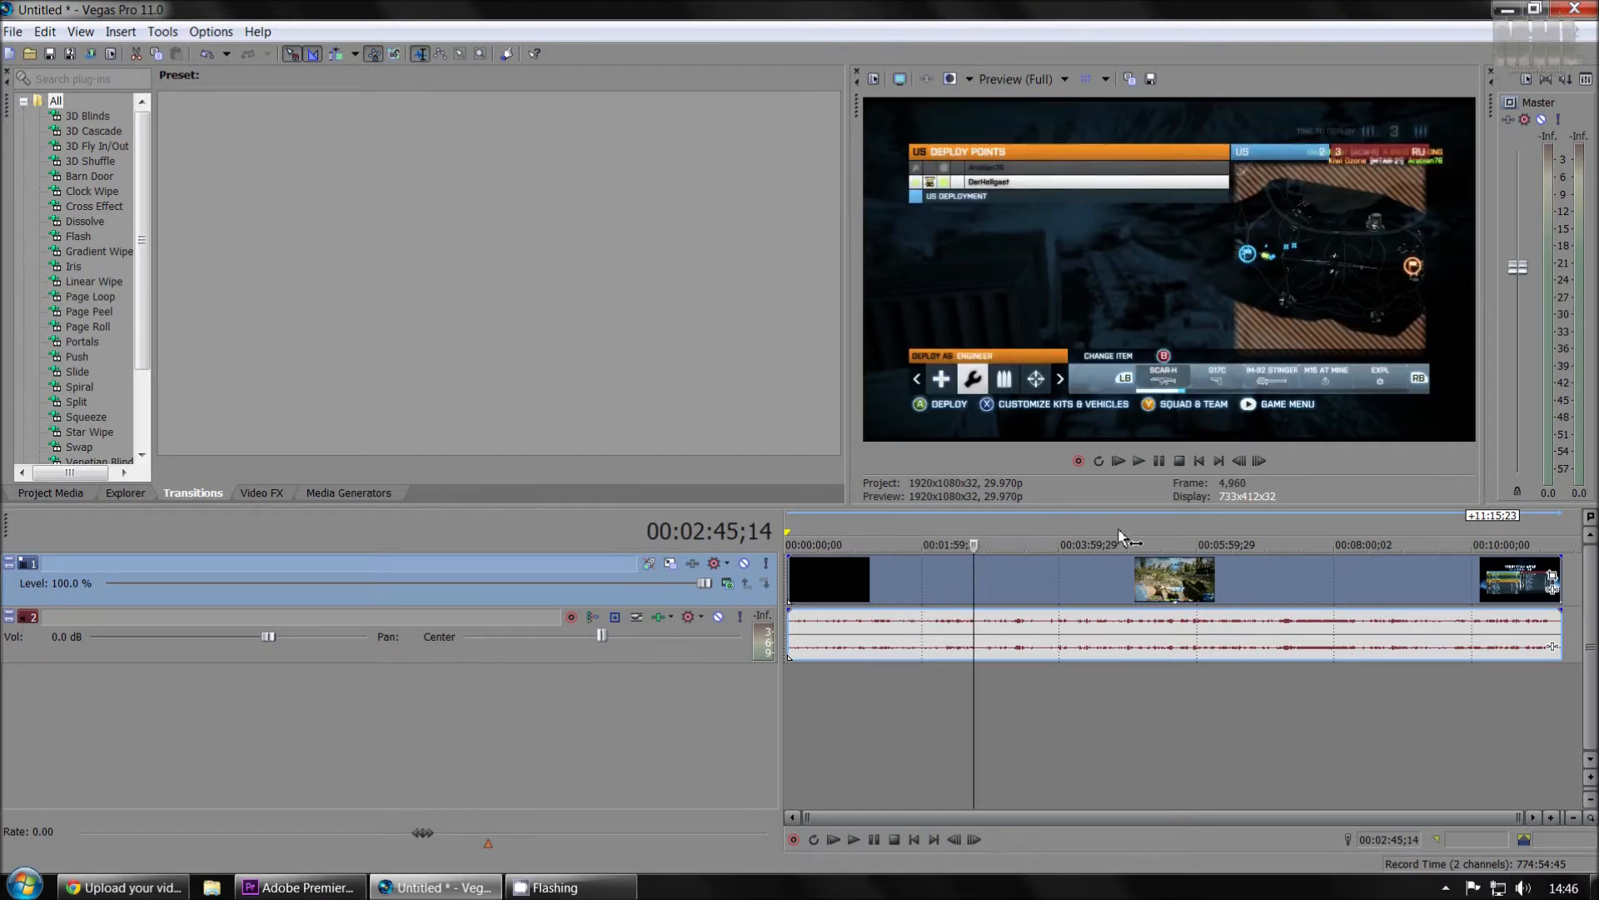
pyautogui.click(1117, 547)
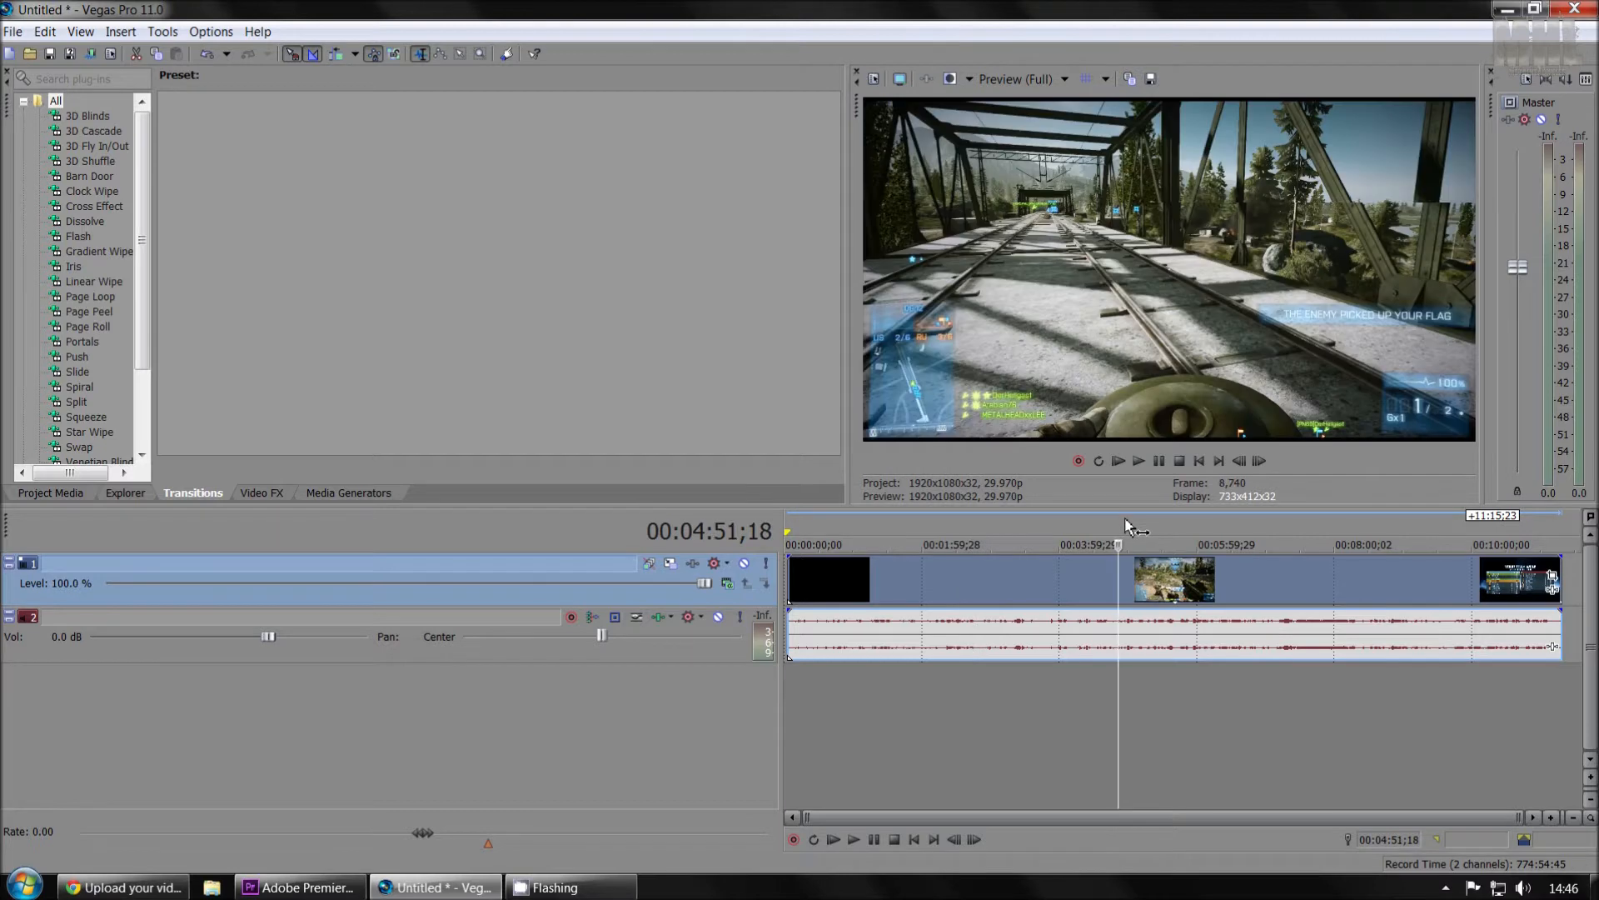
pyautogui.click(874, 78)
pyautogui.moveTo(837, 108); pyautogui.dragTo(810, 148)
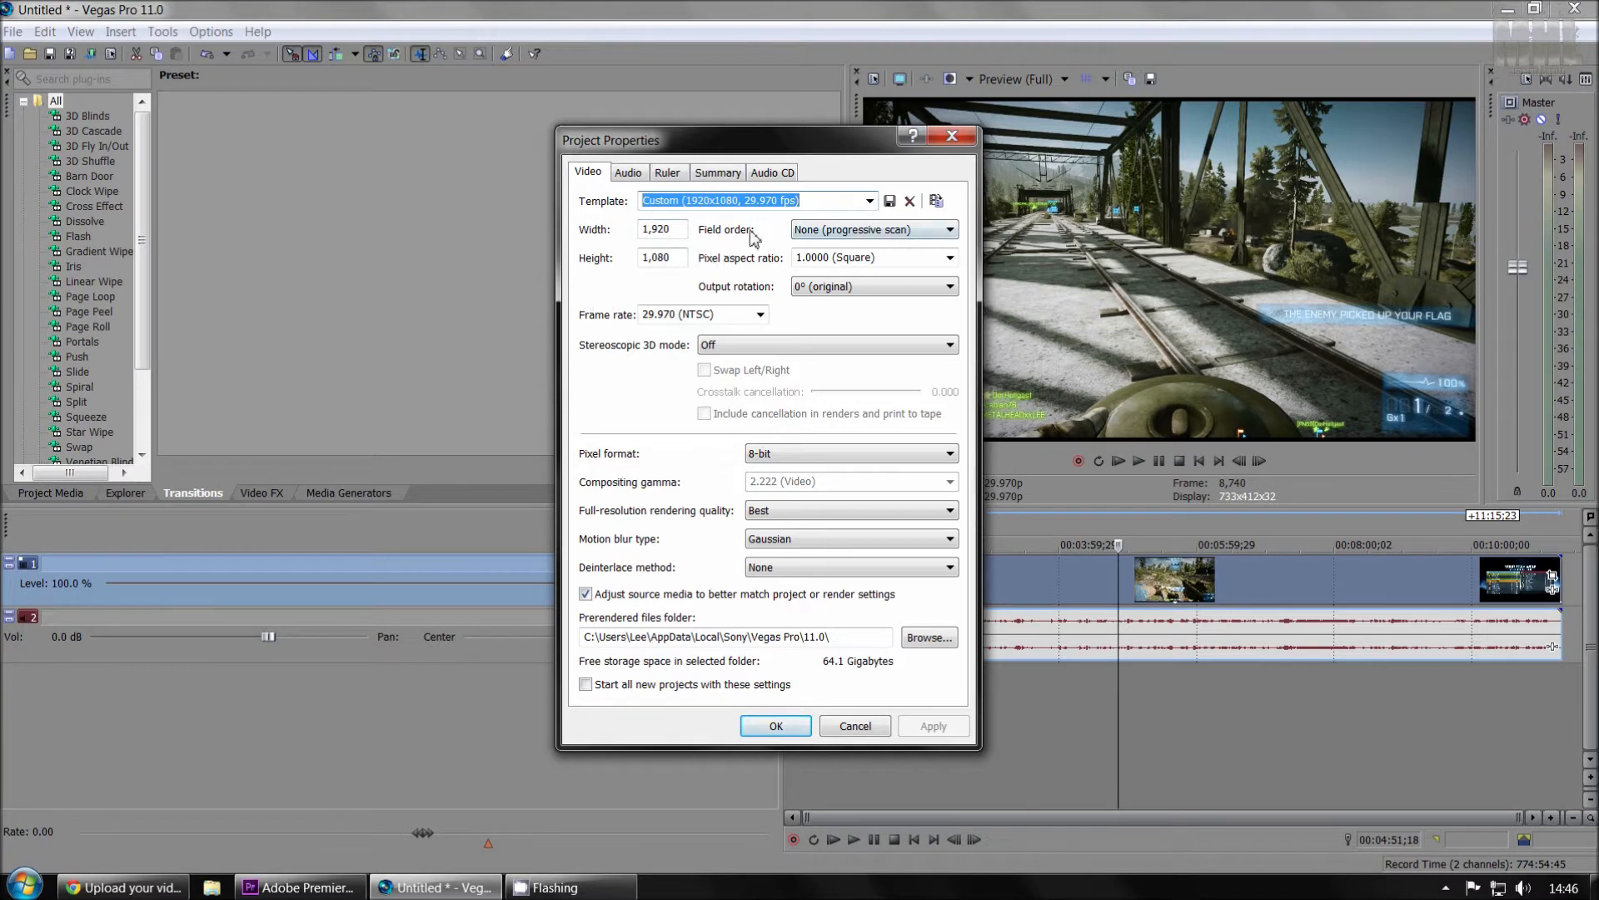
pyautogui.click(867, 236)
pyautogui.click(862, 242)
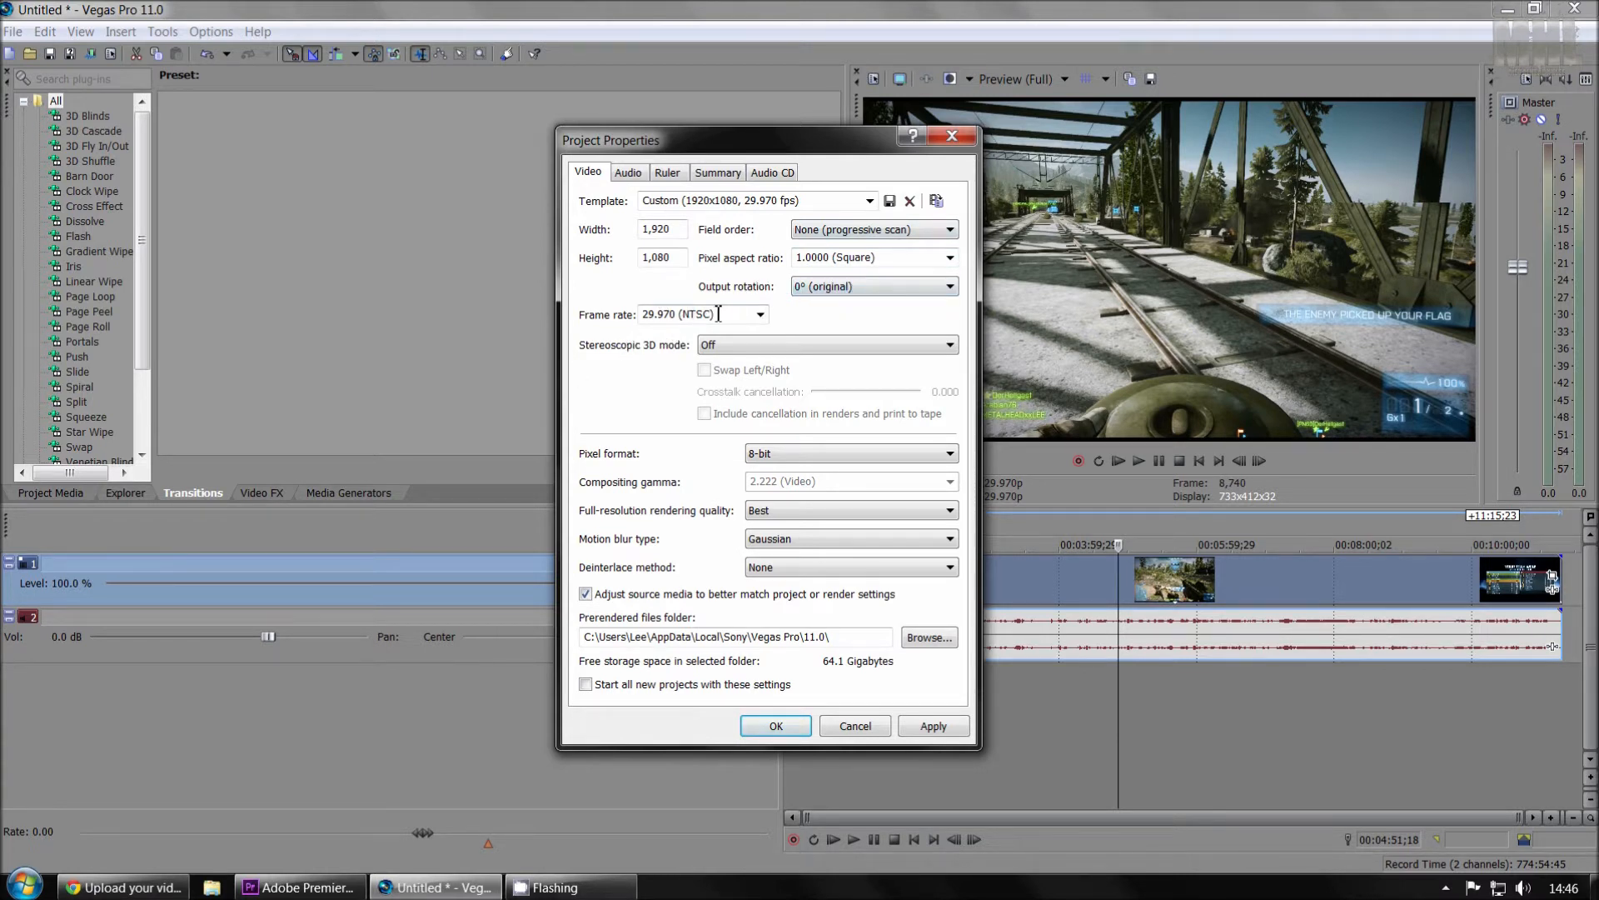
pyautogui.click(759, 315)
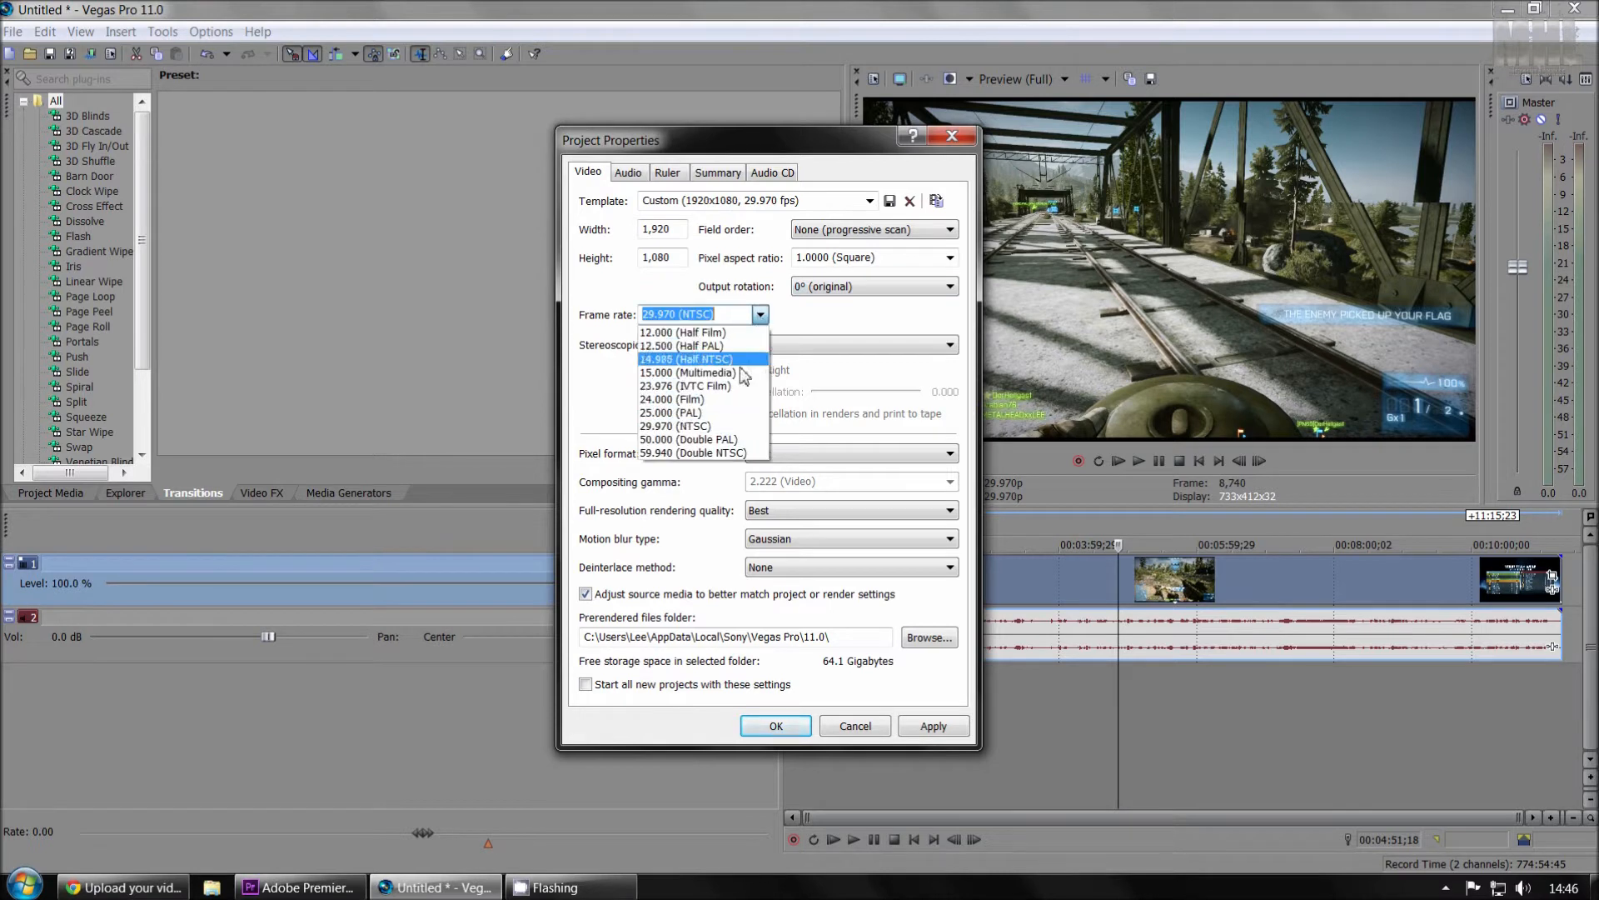
pyautogui.click(823, 330)
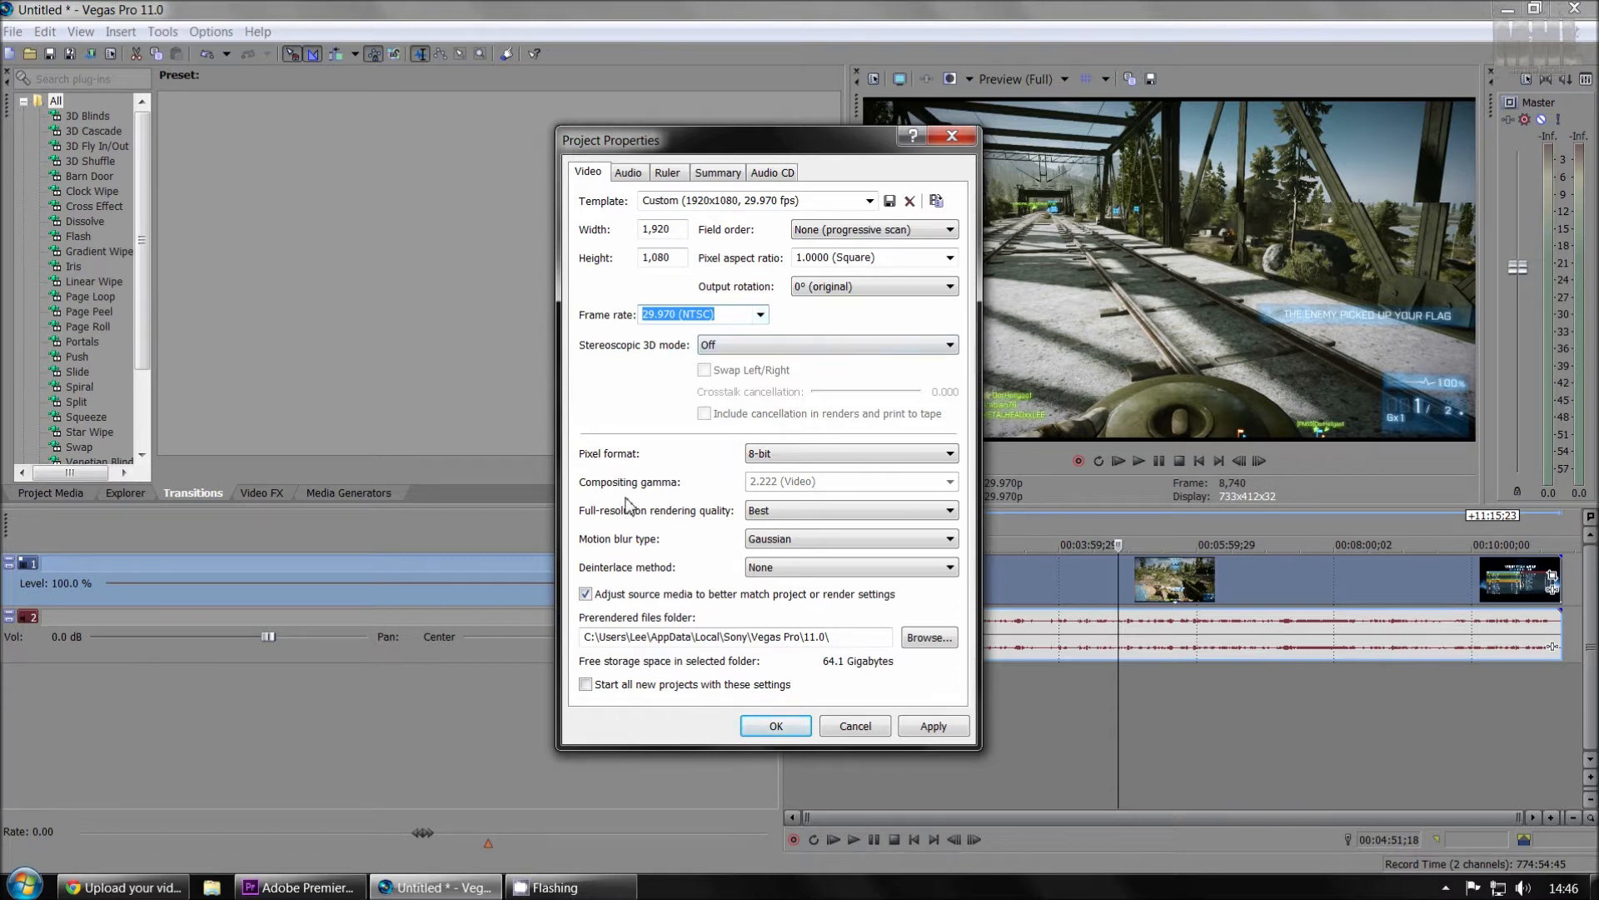
pyautogui.click(786, 456)
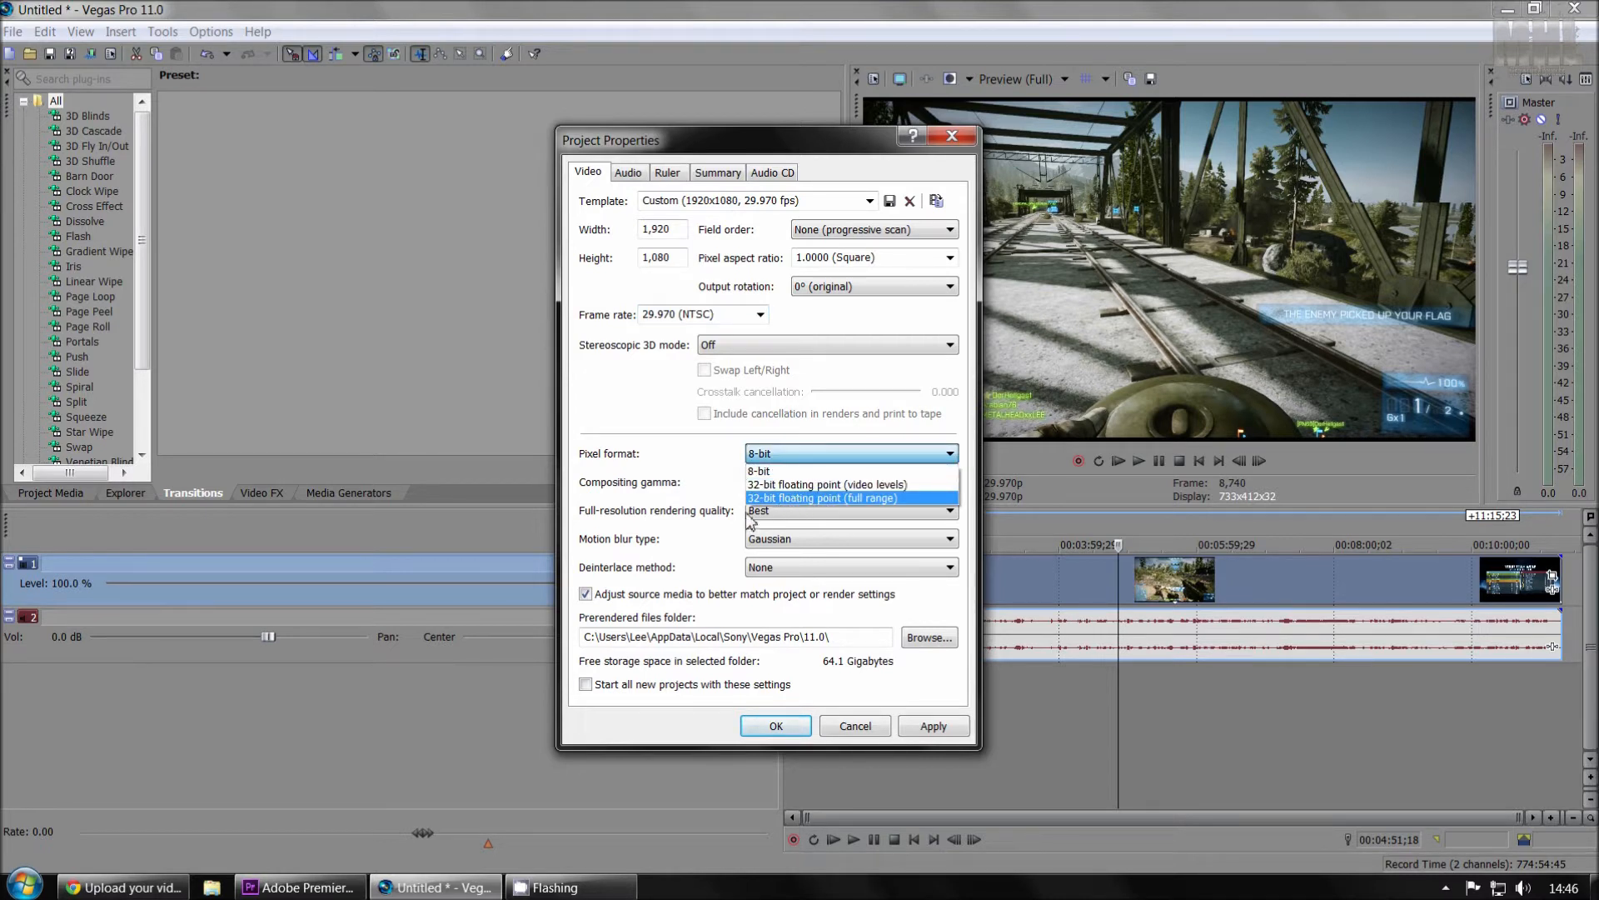
pyautogui.click(651, 441)
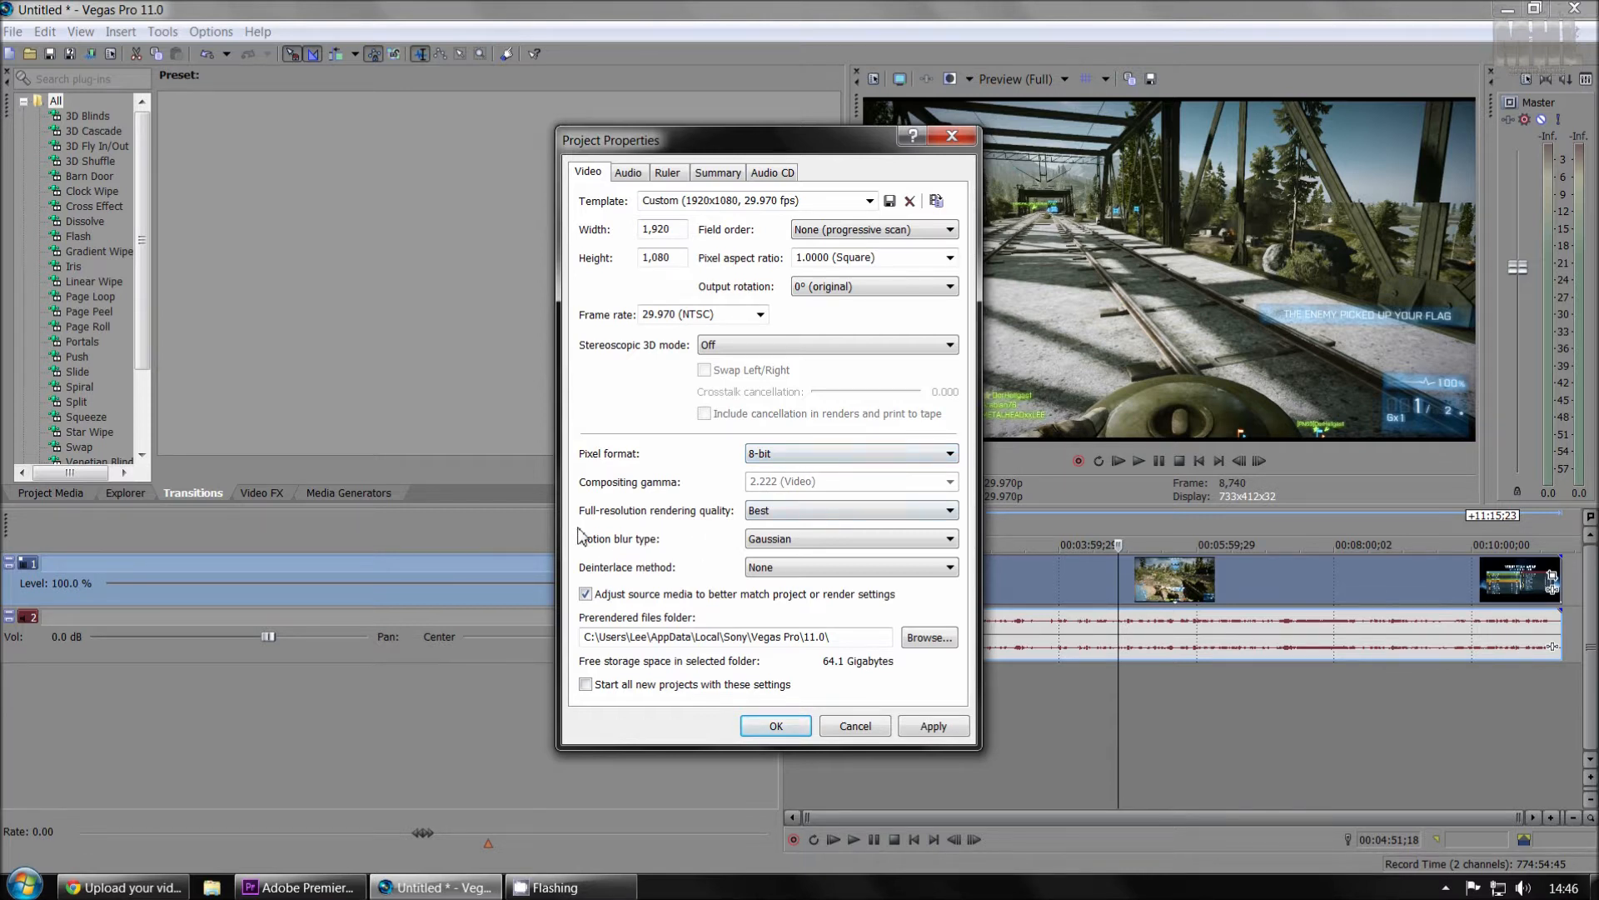
# Examine the full-resolution rendering quality, motion blur type and deinterlace method options of the project
pyautogui.click(770, 510)
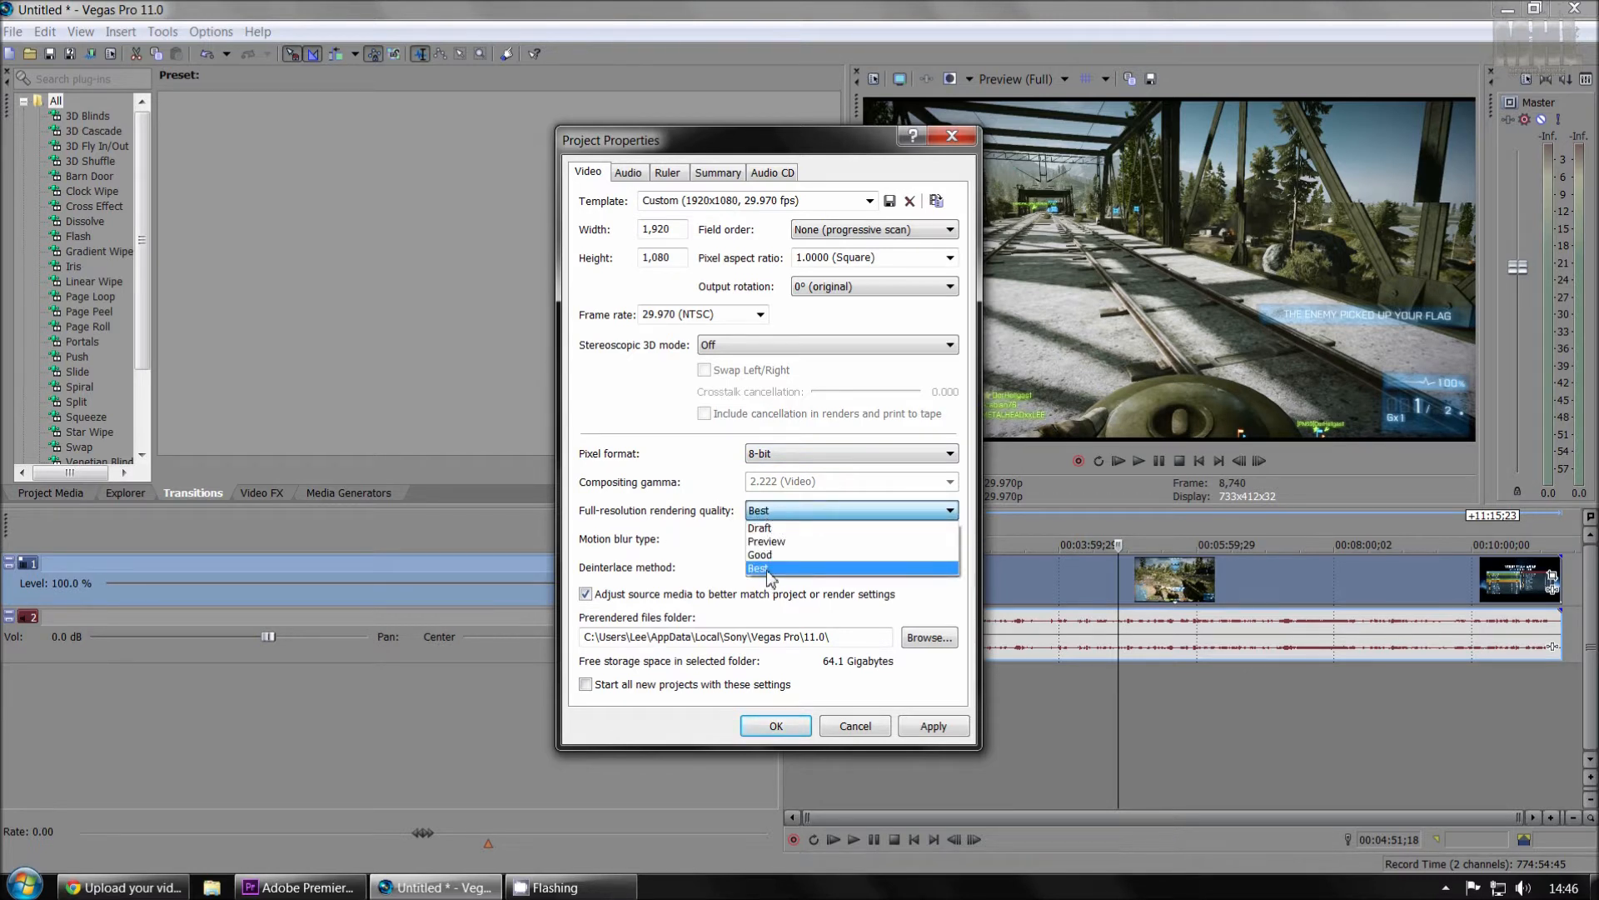
pyautogui.click(702, 521)
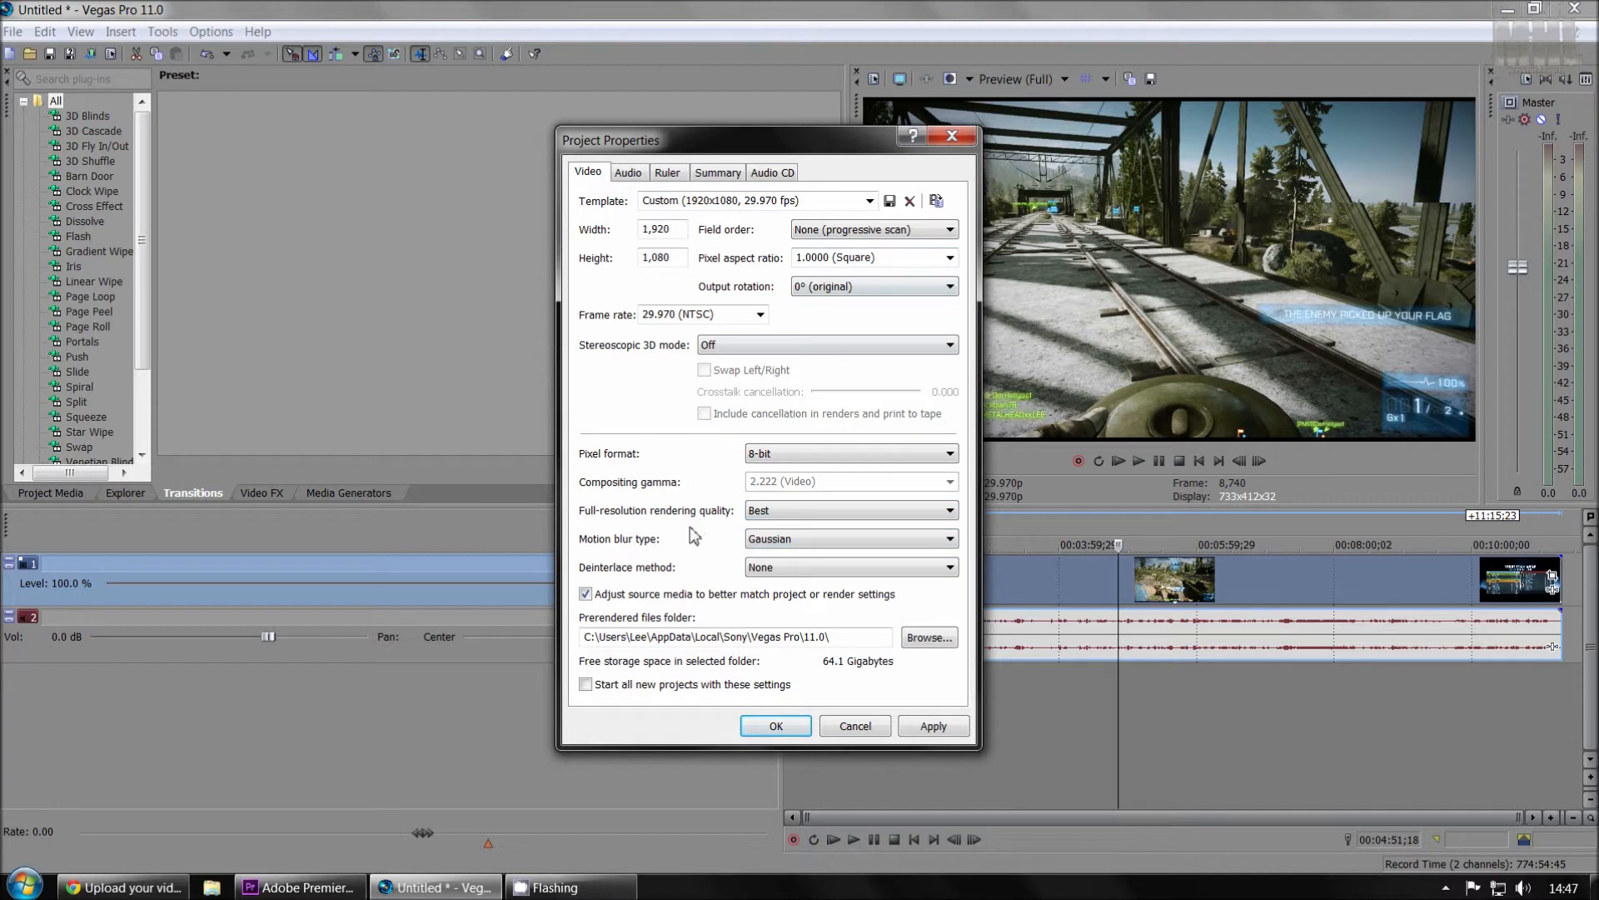
pyautogui.click(789, 539)
pyautogui.click(678, 520)
pyautogui.click(768, 569)
pyautogui.click(675, 537)
# Review the project's audio, ruler, summary and audio CD settings and close the project properties
pyautogui.click(629, 177)
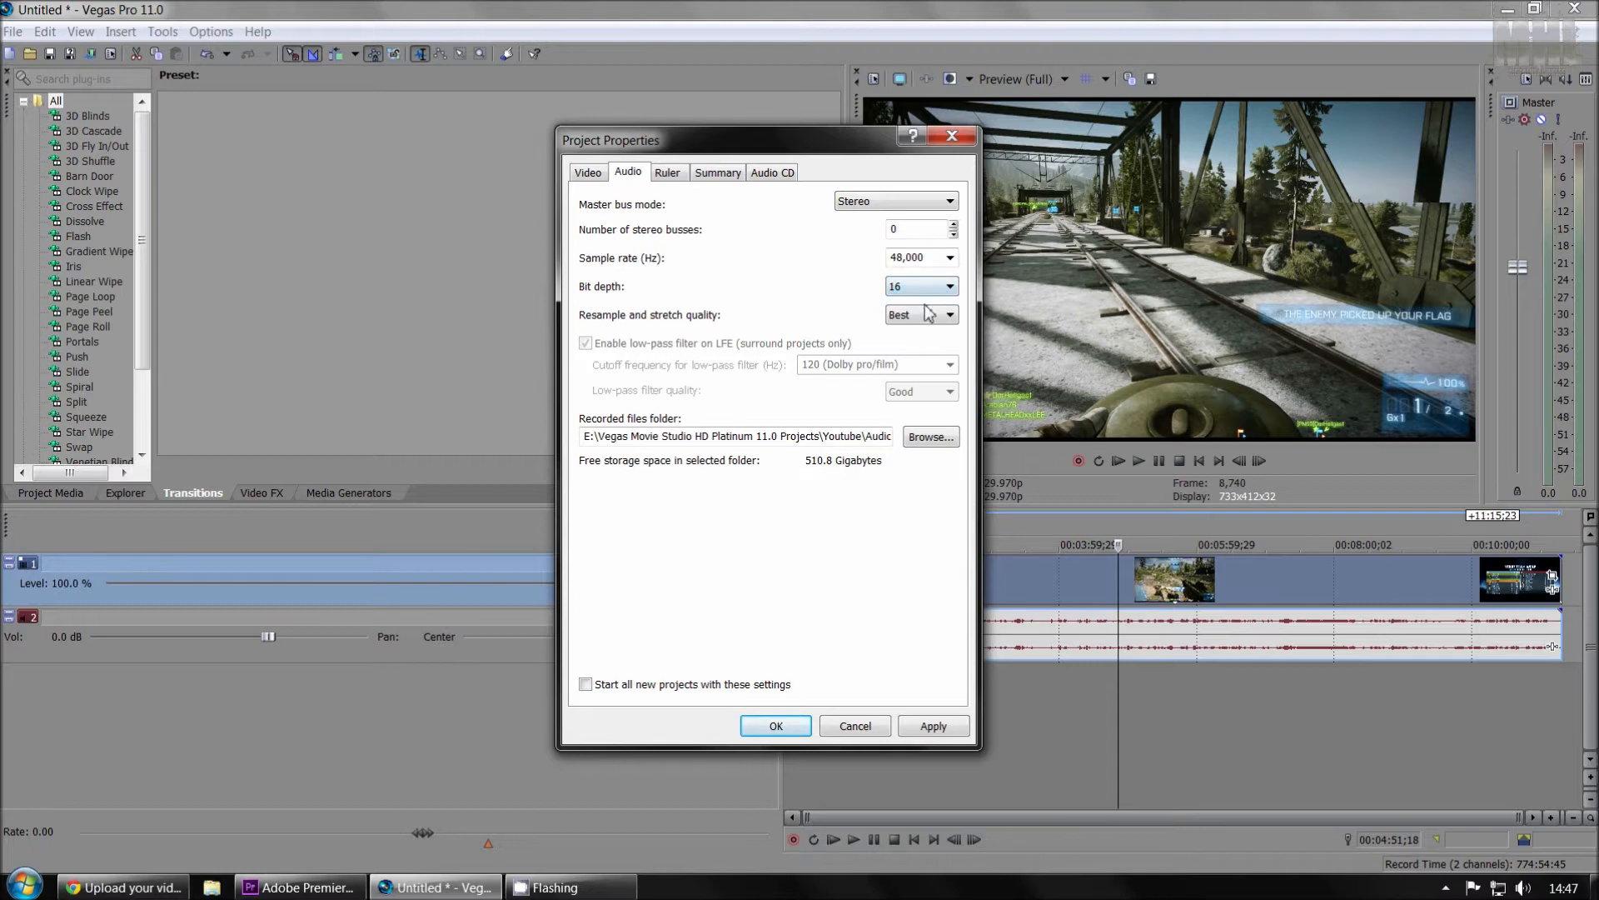
pyautogui.click(674, 175)
pyautogui.click(723, 173)
pyautogui.click(772, 172)
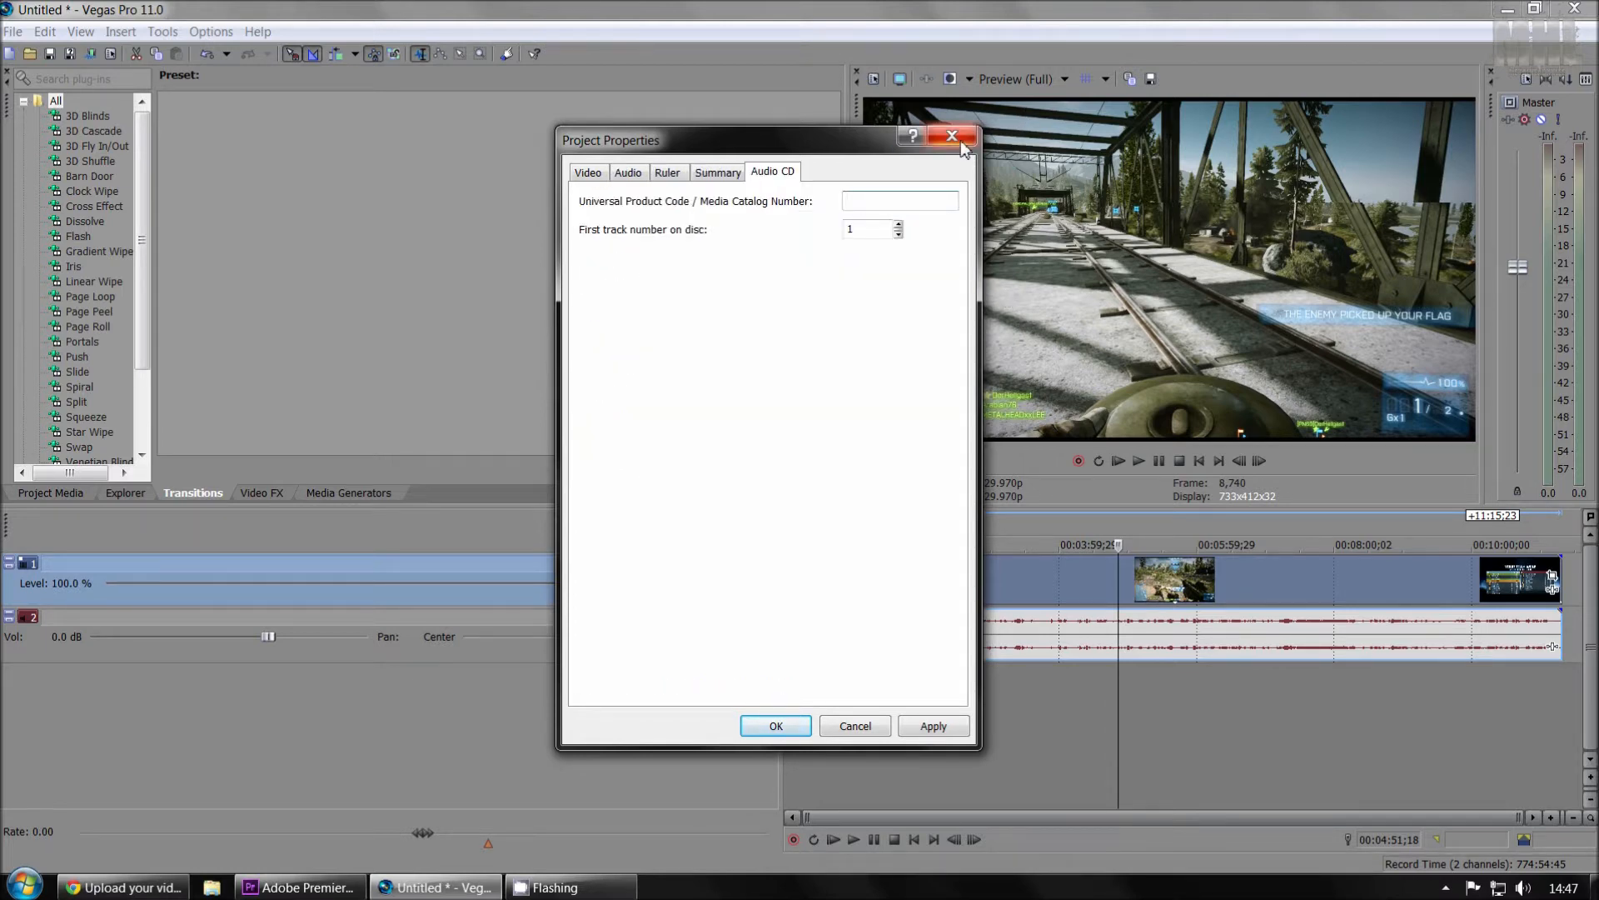
pyautogui.click(952, 135)
# Browse the video effects and view the presets of Color Corrector (Secondary), Color Corrector and Color Curves
pyautogui.click(981, 528)
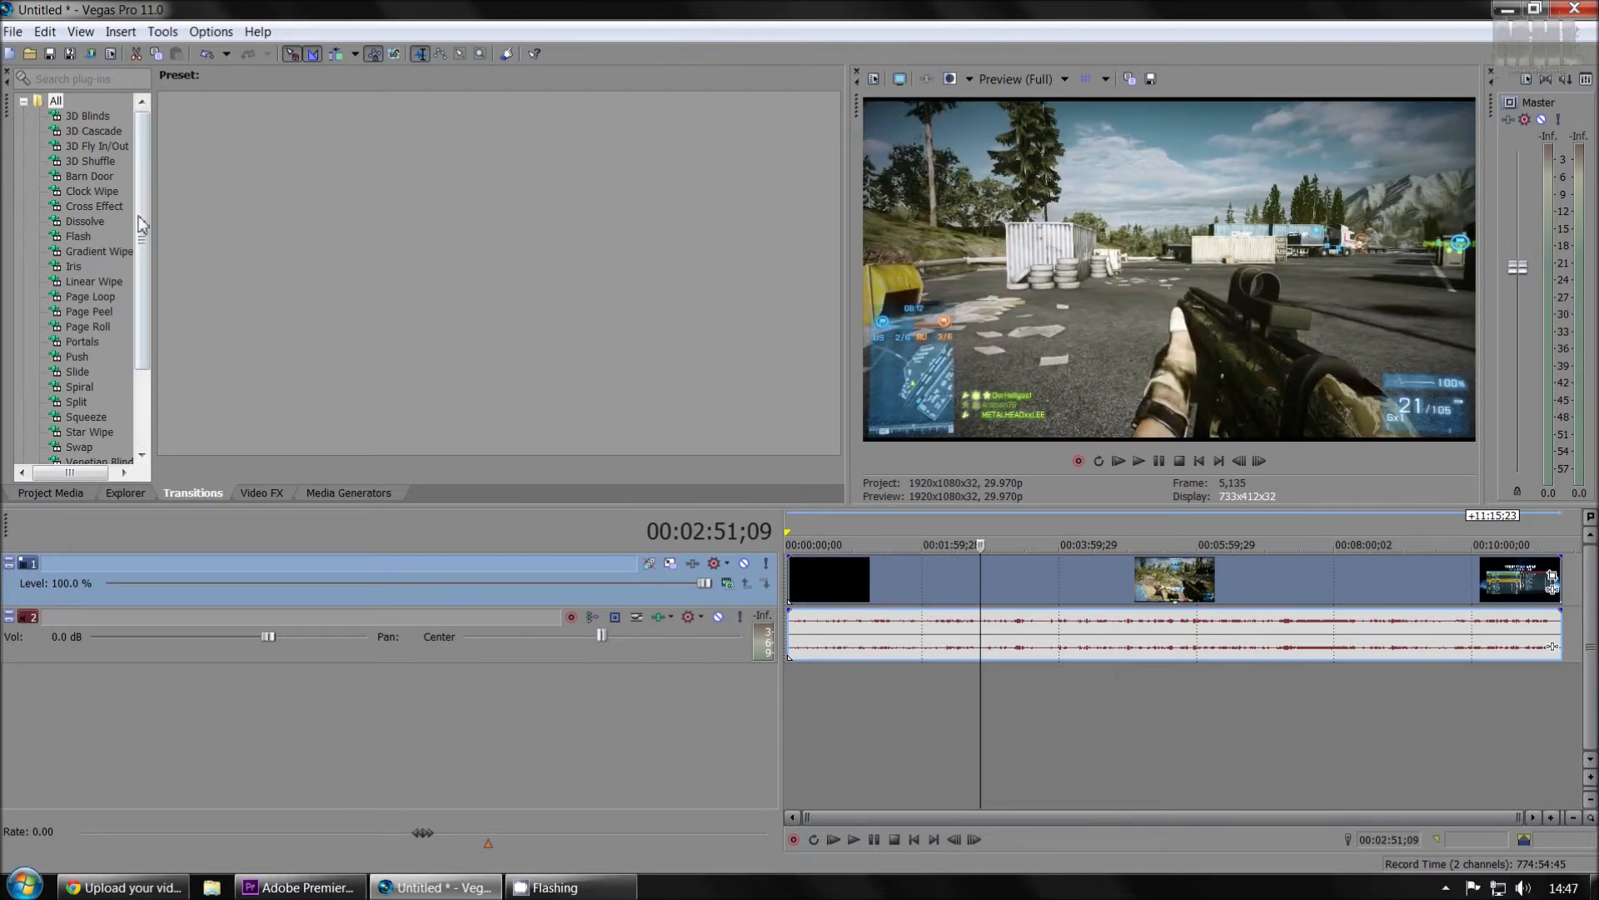
pyautogui.moveTo(154, 202); pyautogui.dragTo(257, 196)
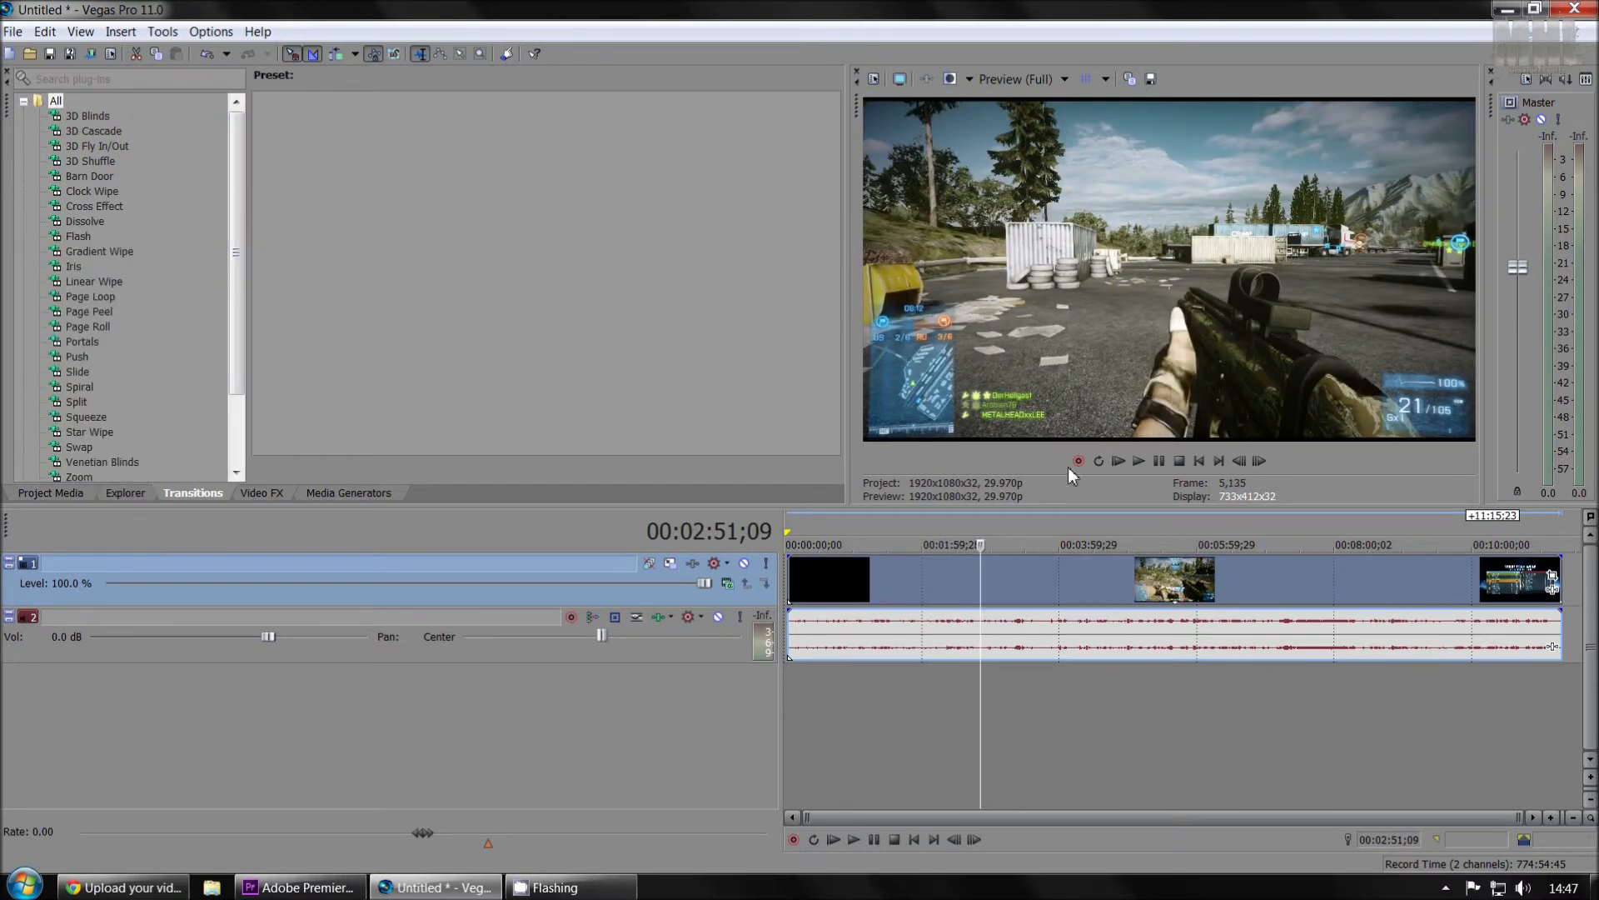
pyautogui.click(1053, 529)
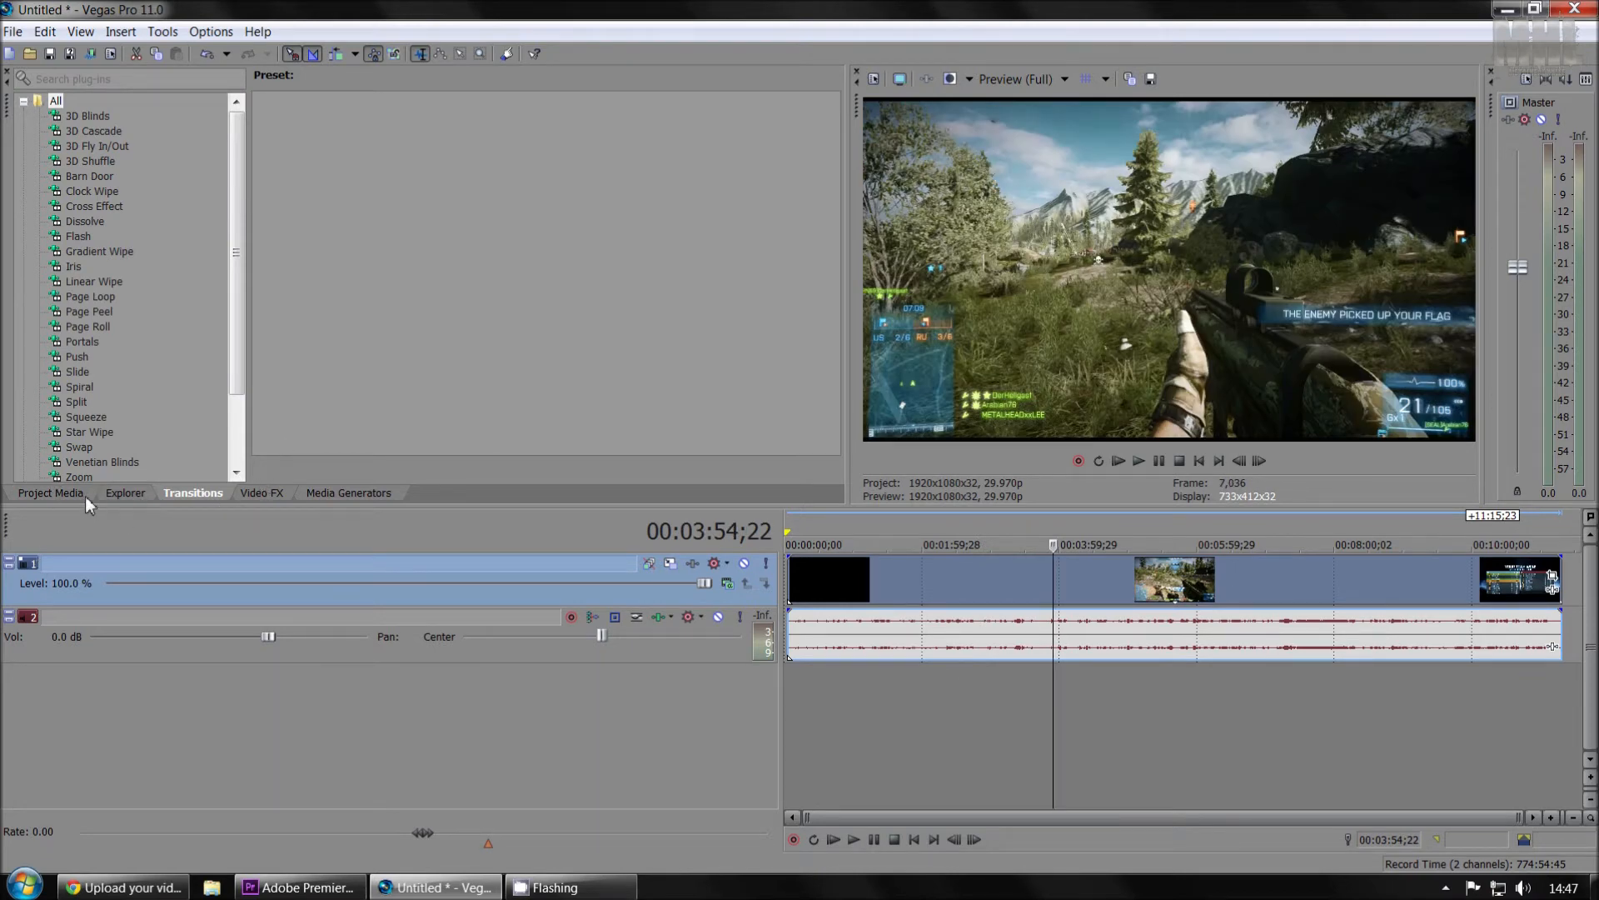
pyautogui.click(277, 494)
pyautogui.scroll(-2, 184, 231)
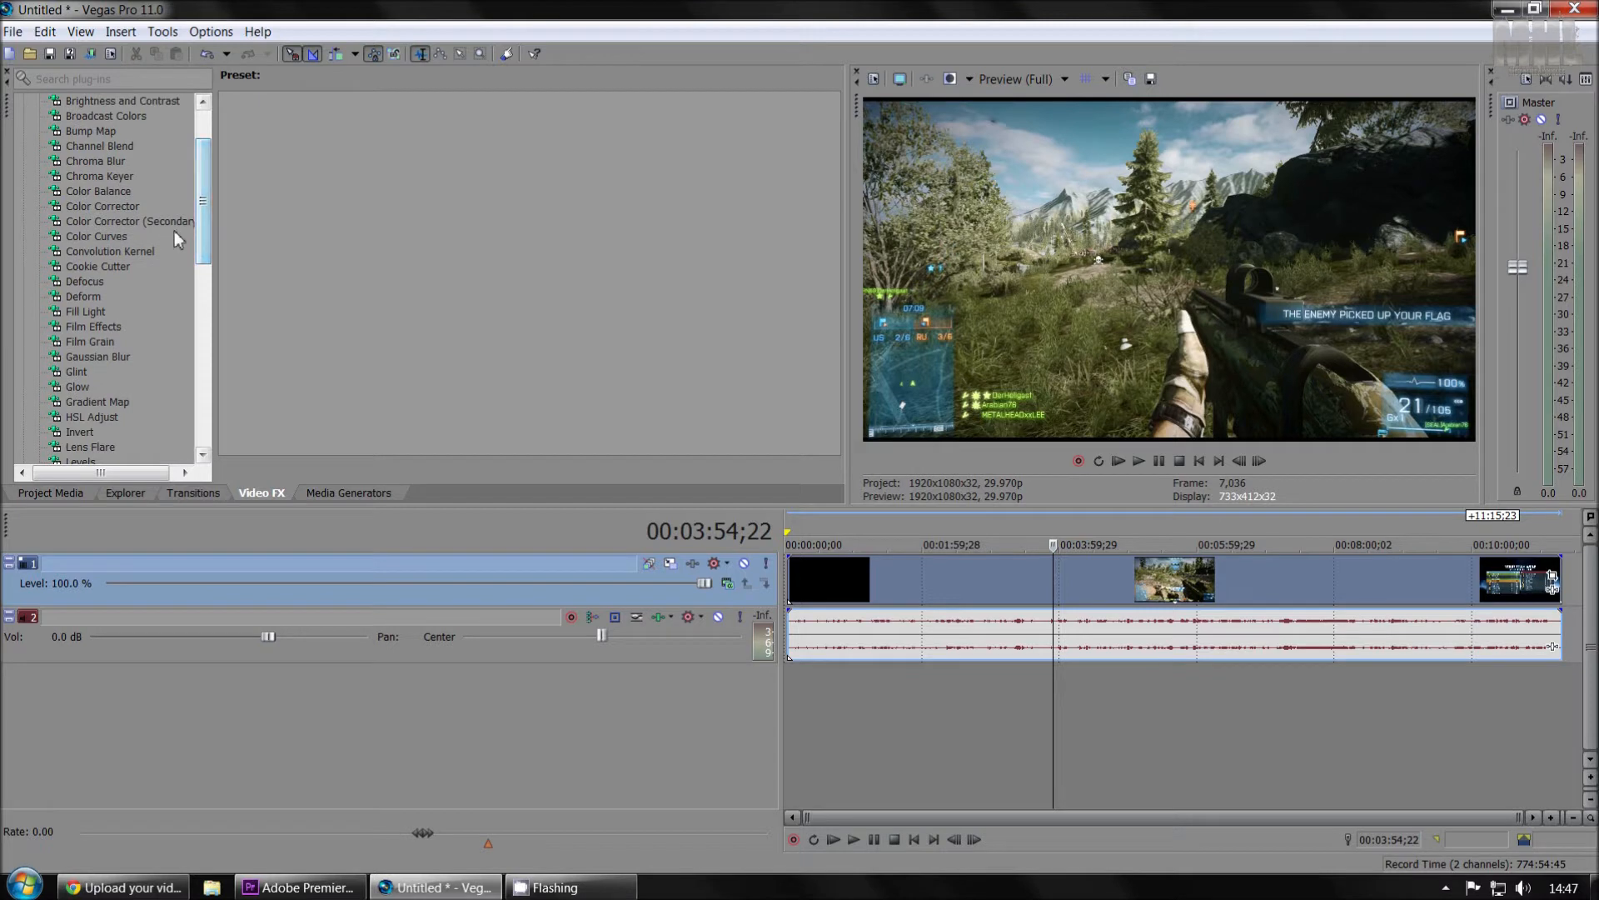
pyautogui.click(178, 223)
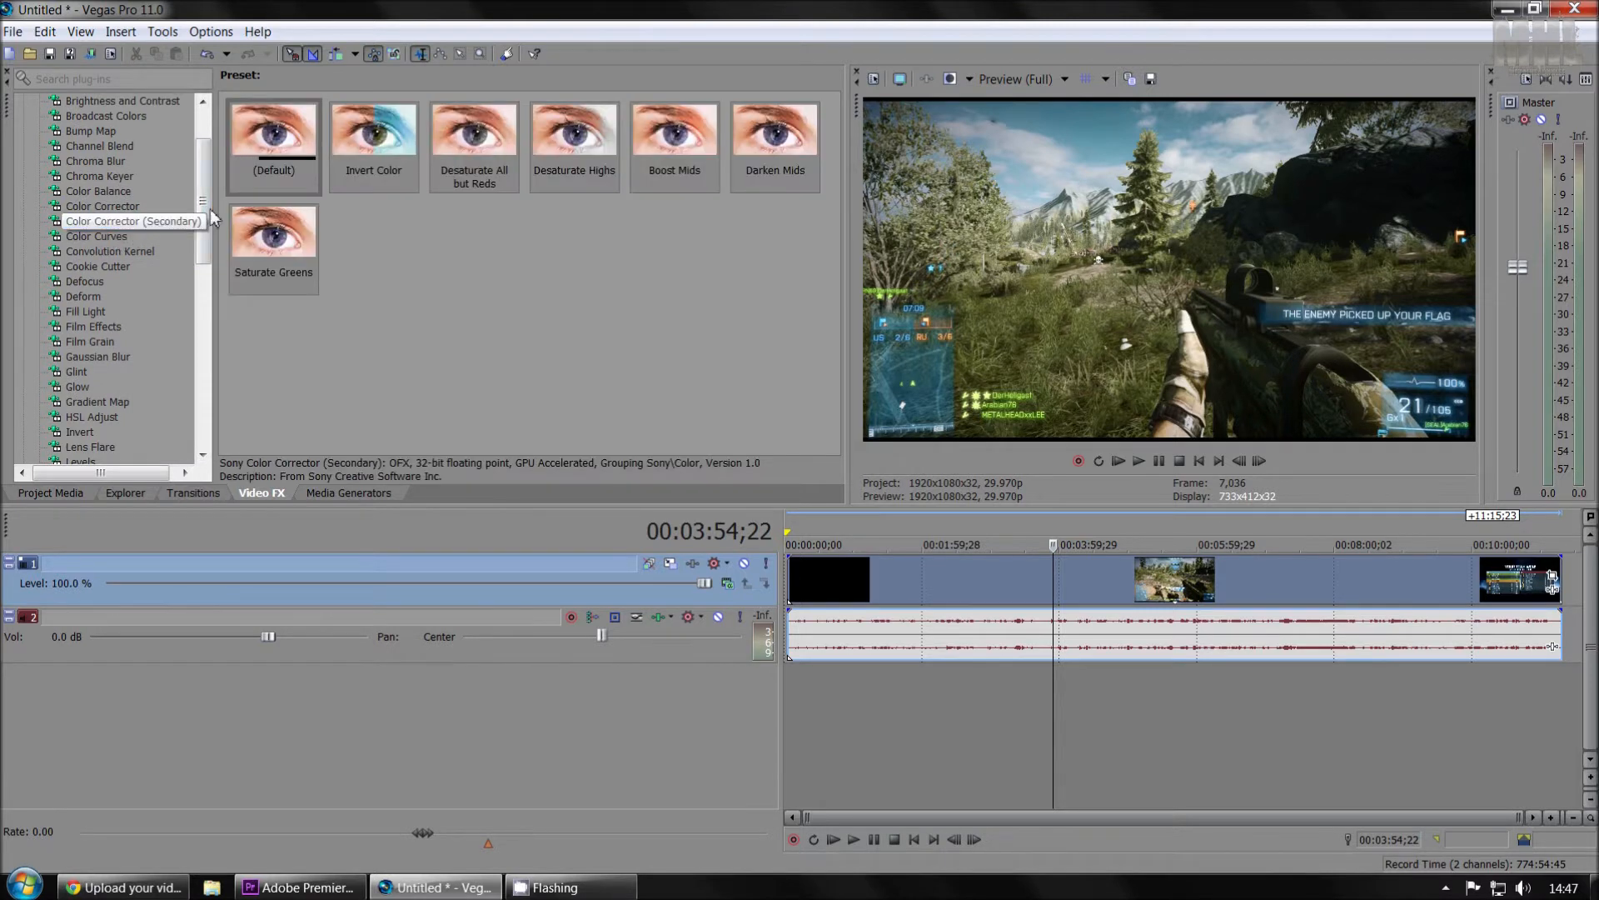
pyautogui.click(103, 207)
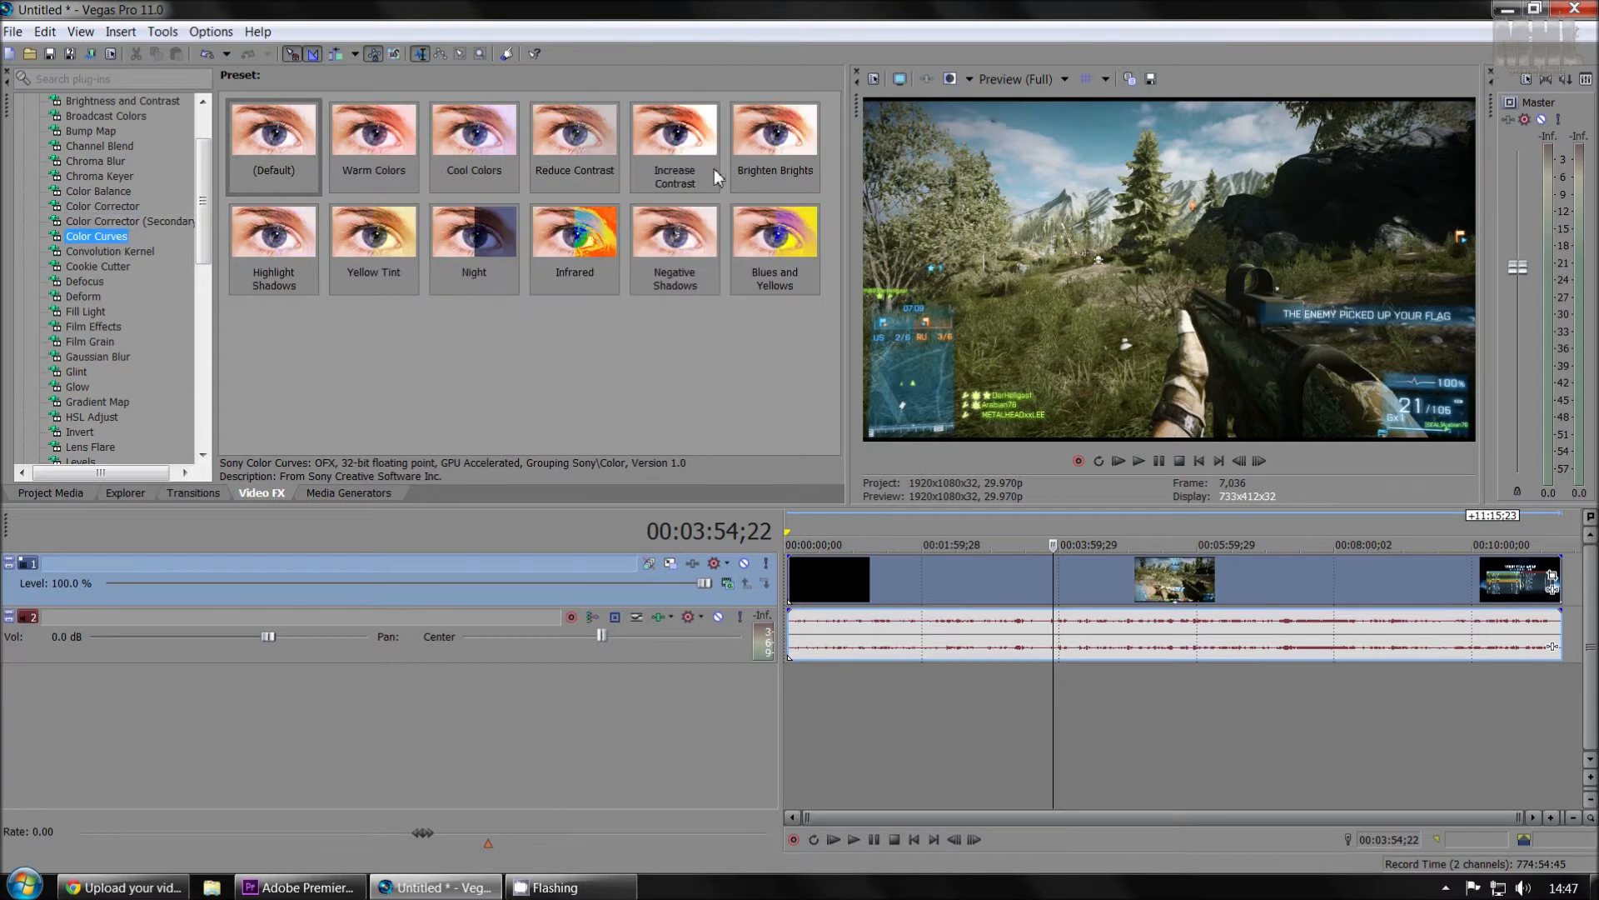
pyautogui.scroll(2, 106, 258)
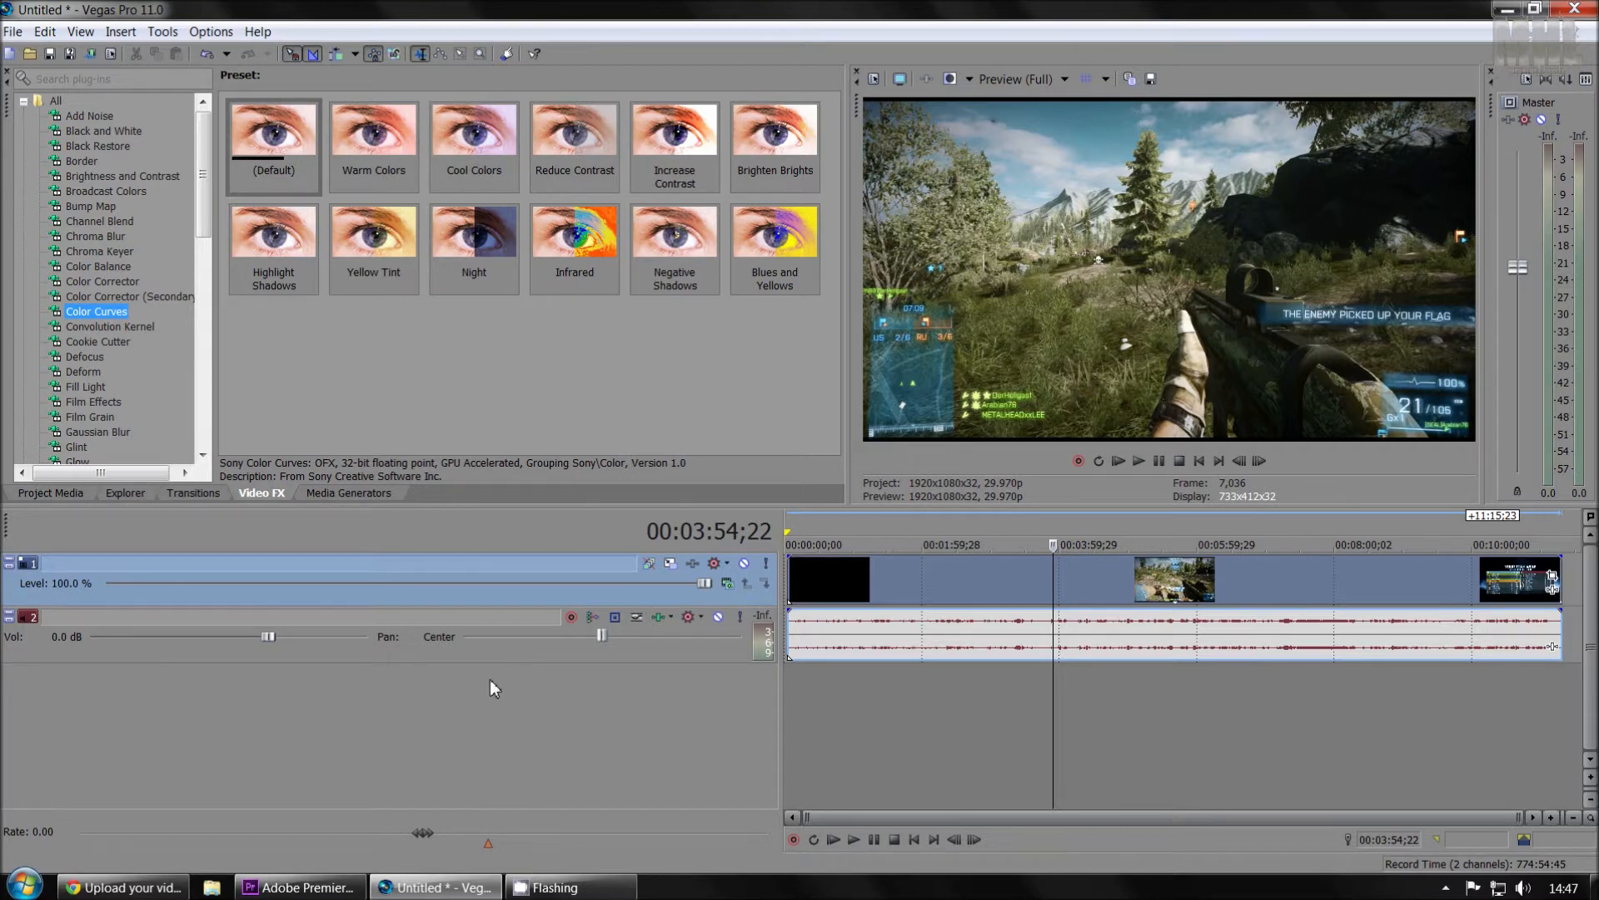
# Start rendering the project to a file and open the custom settings of the Youtube Main template
pyautogui.click(12, 31)
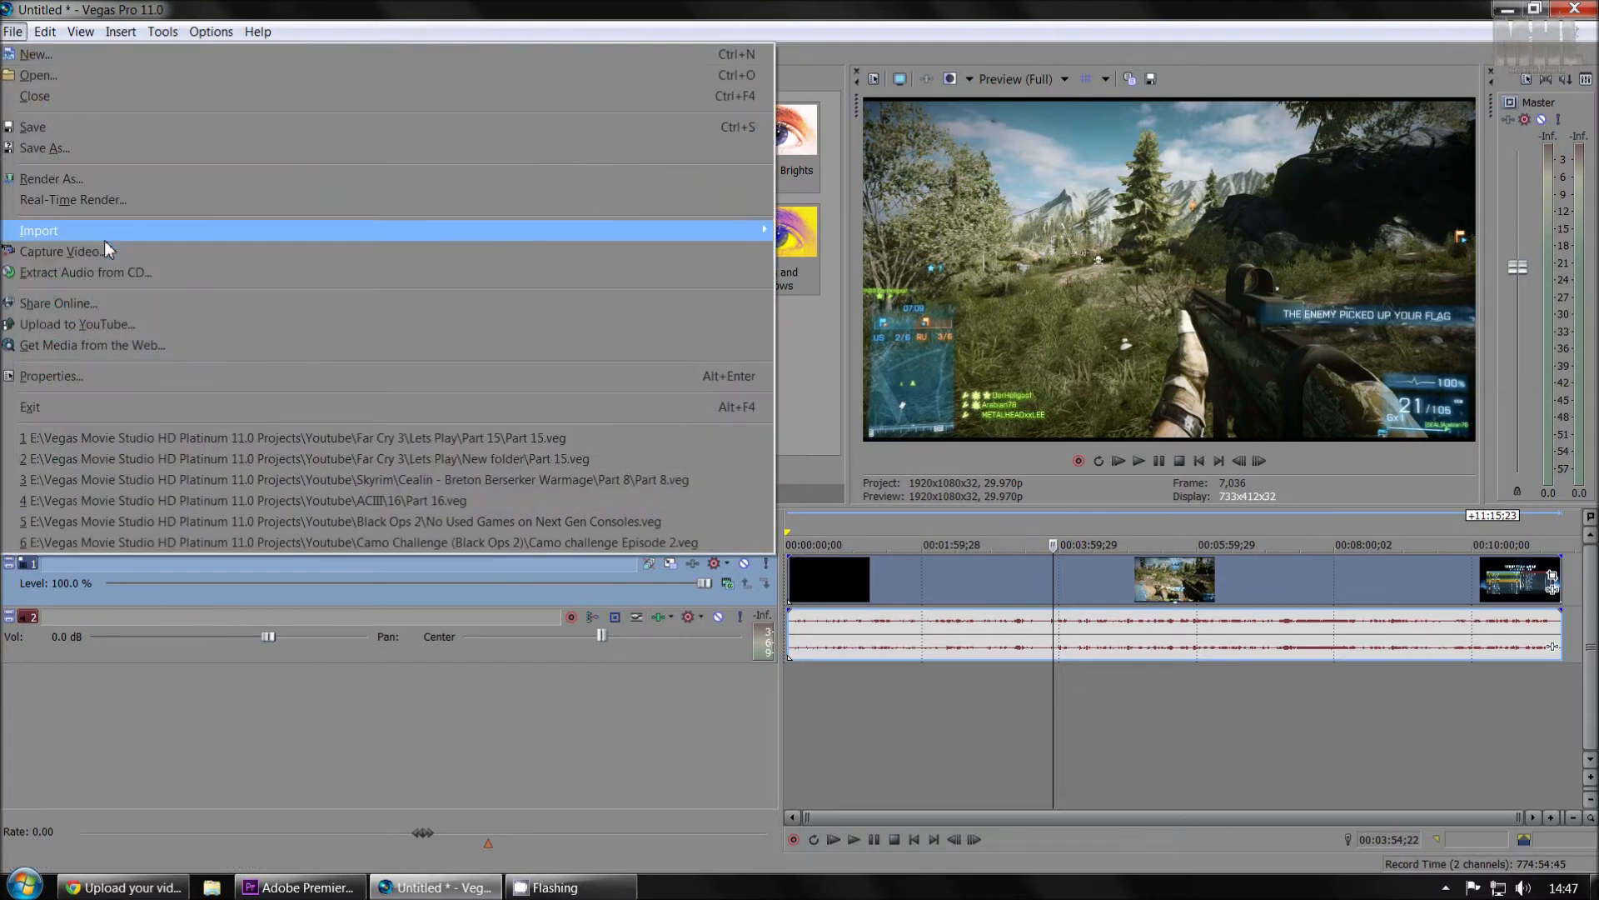
pyautogui.click(131, 180)
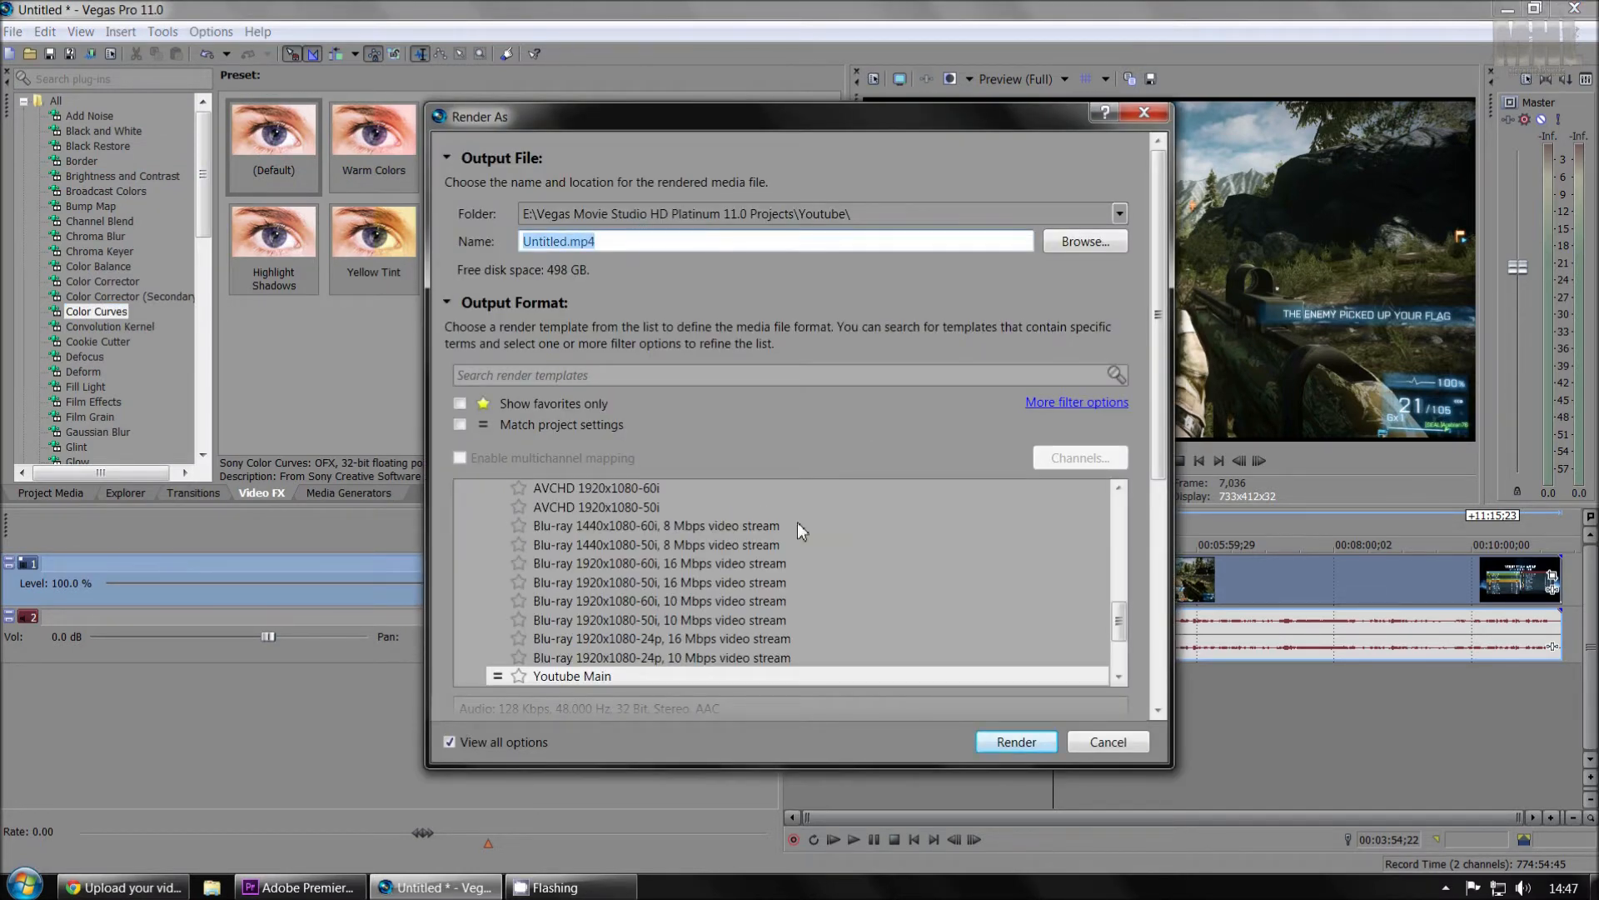
pyautogui.moveTo(1119, 510)
pyautogui.mouseDown()
pyautogui.moveTo(1130, 426)
pyautogui.moveTo(1101, 532)
pyautogui.moveTo(1132, 401)
pyautogui.moveTo(1119, 538)
pyautogui.mouseUp()
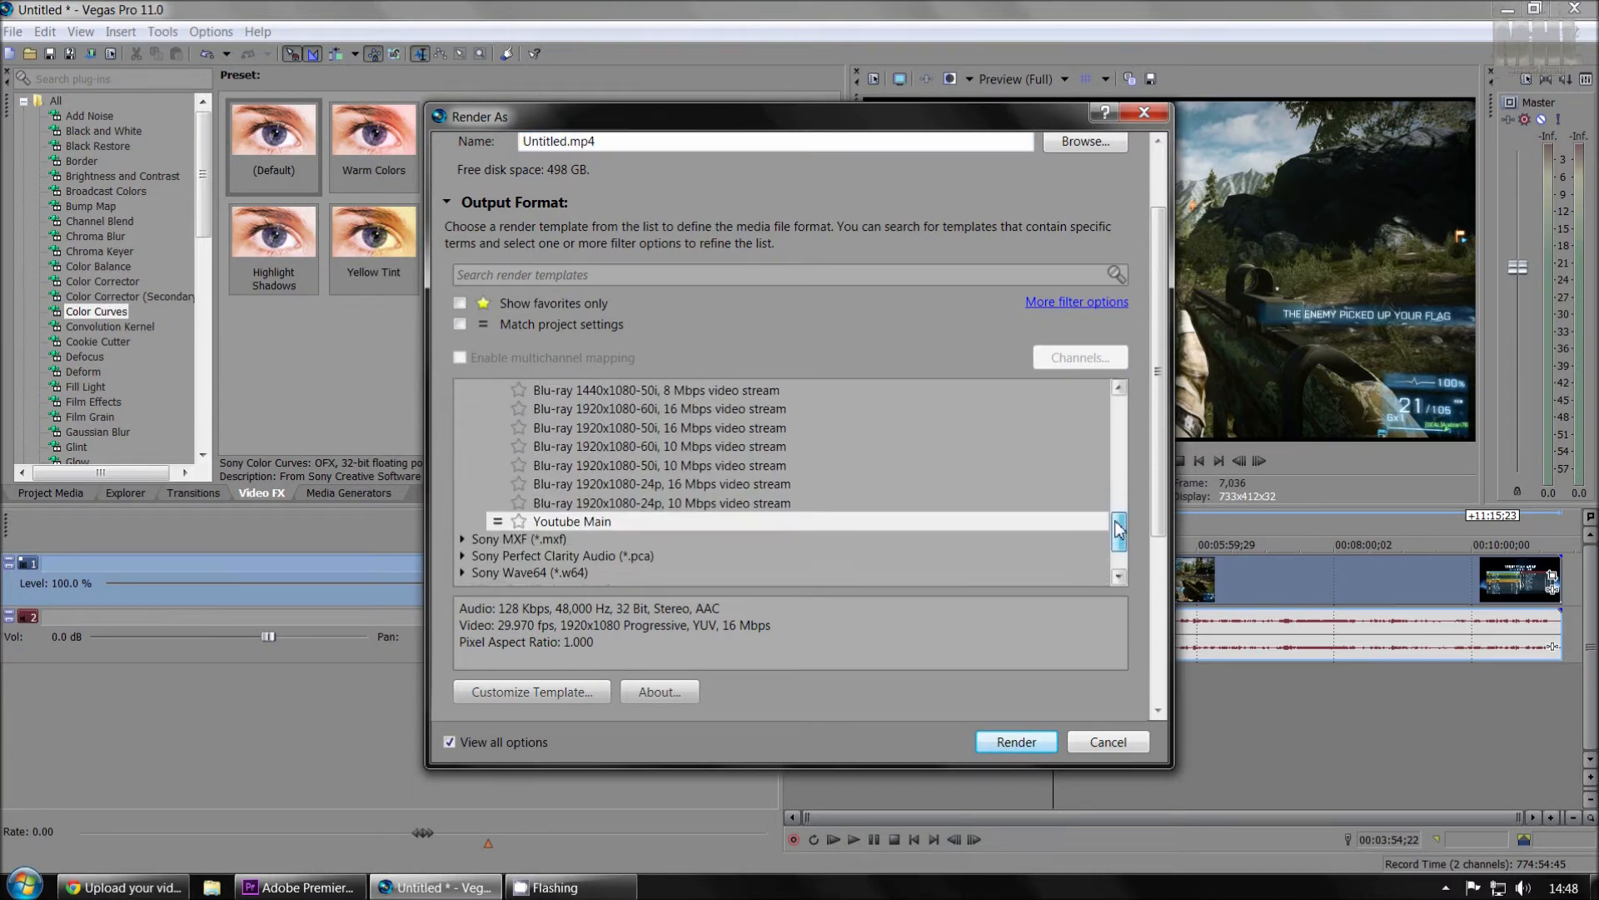
pyautogui.click(562, 692)
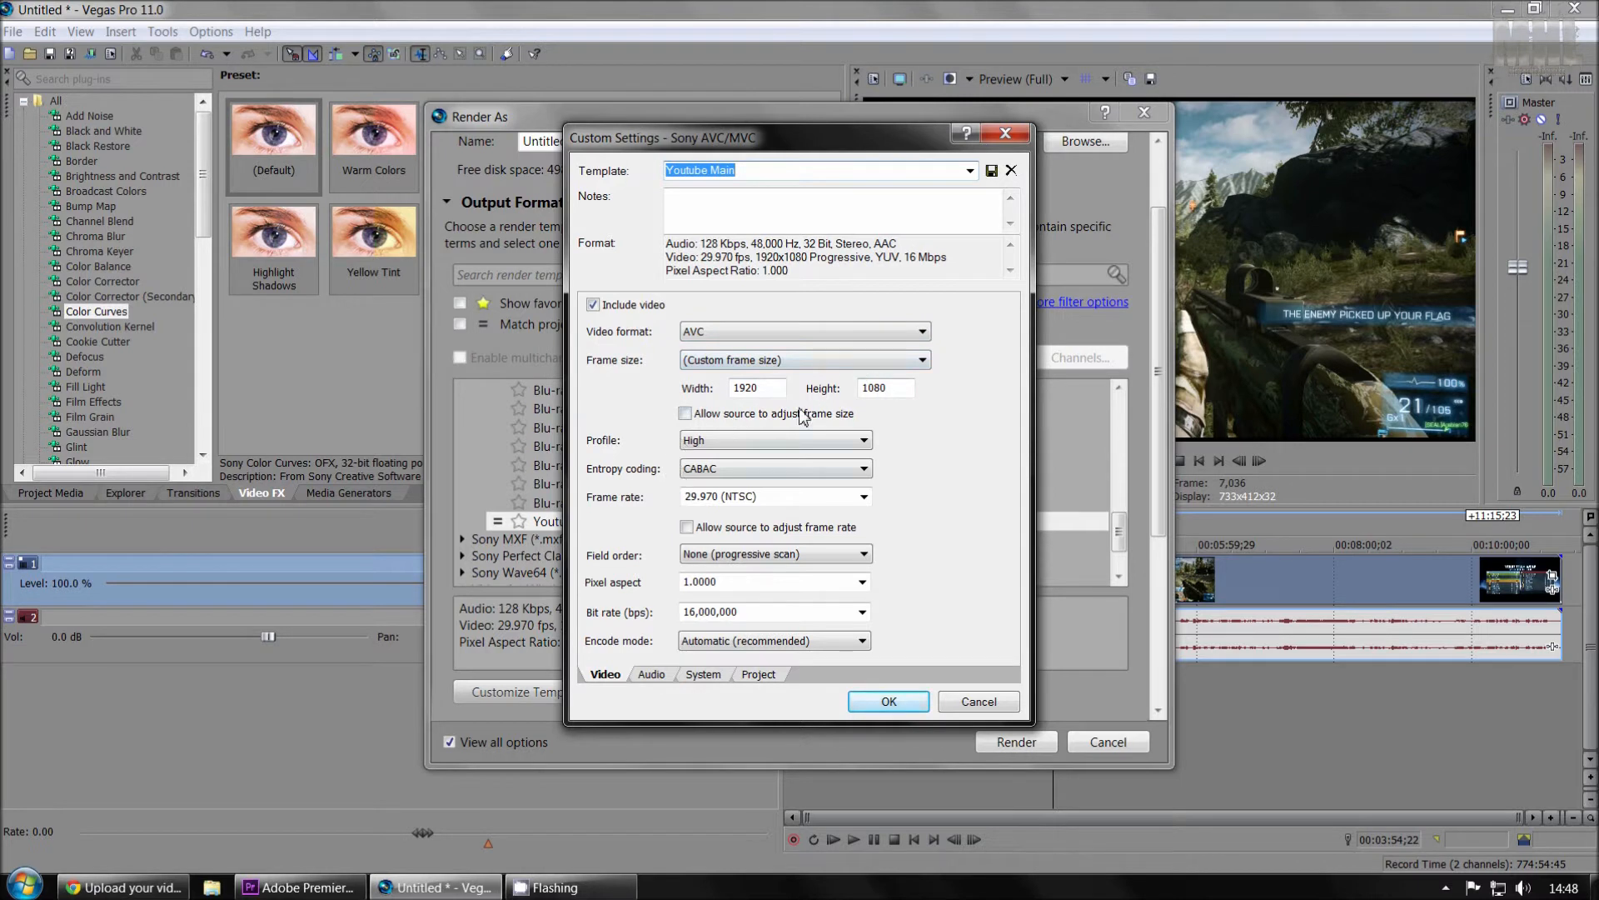
# Examine the profile, entropy coding and bit rate options in the render template's video settings
pyautogui.click(741, 444)
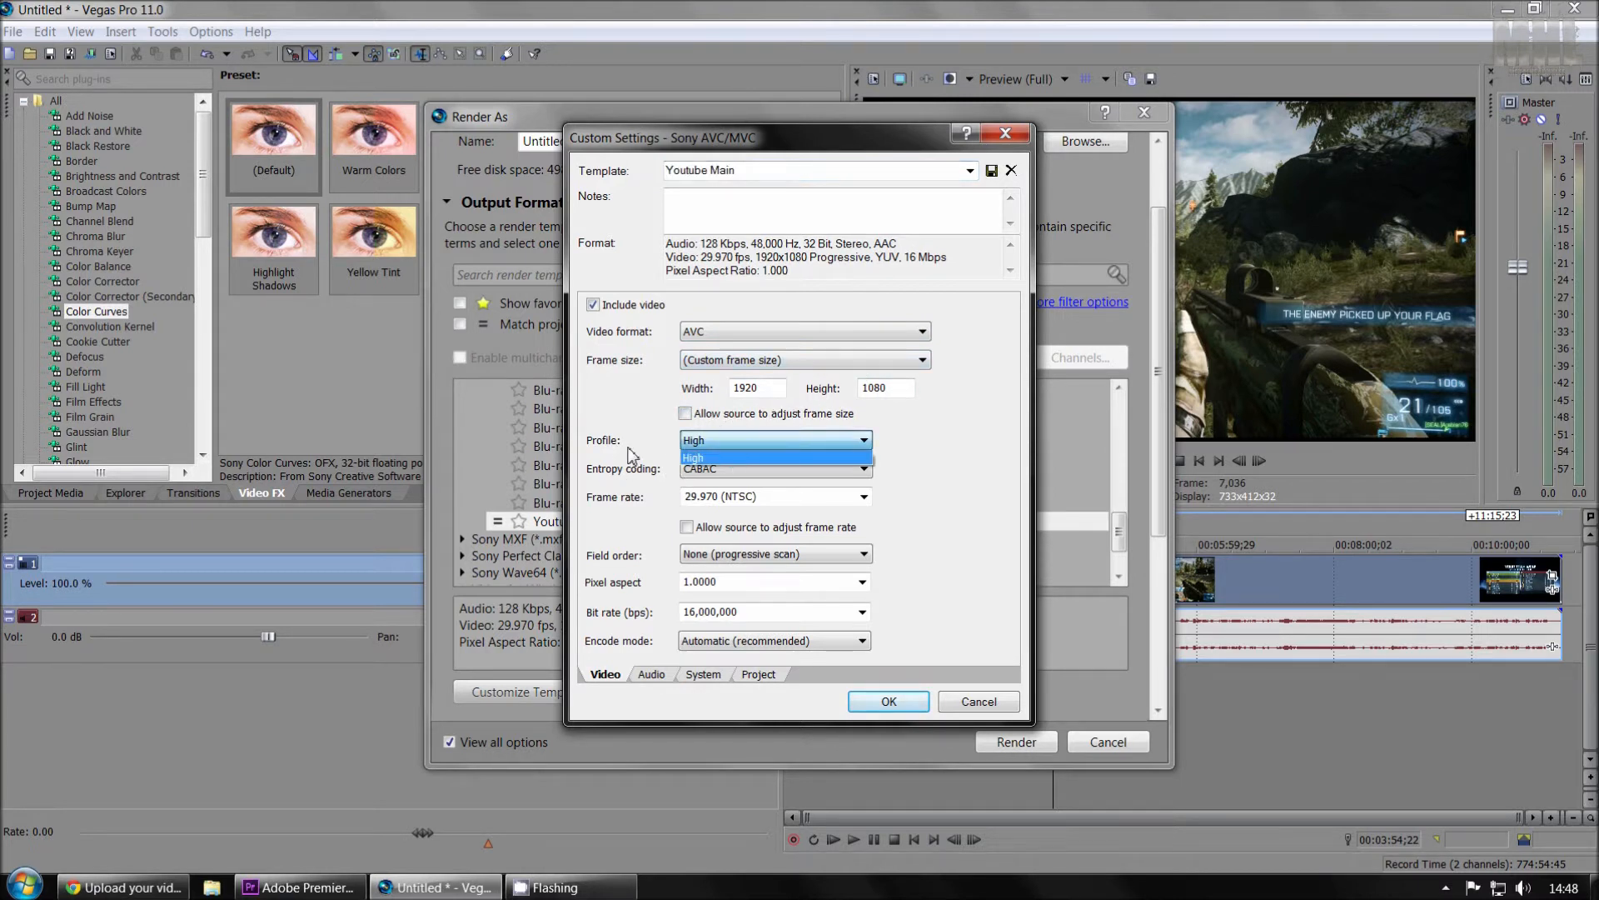
pyautogui.click(670, 465)
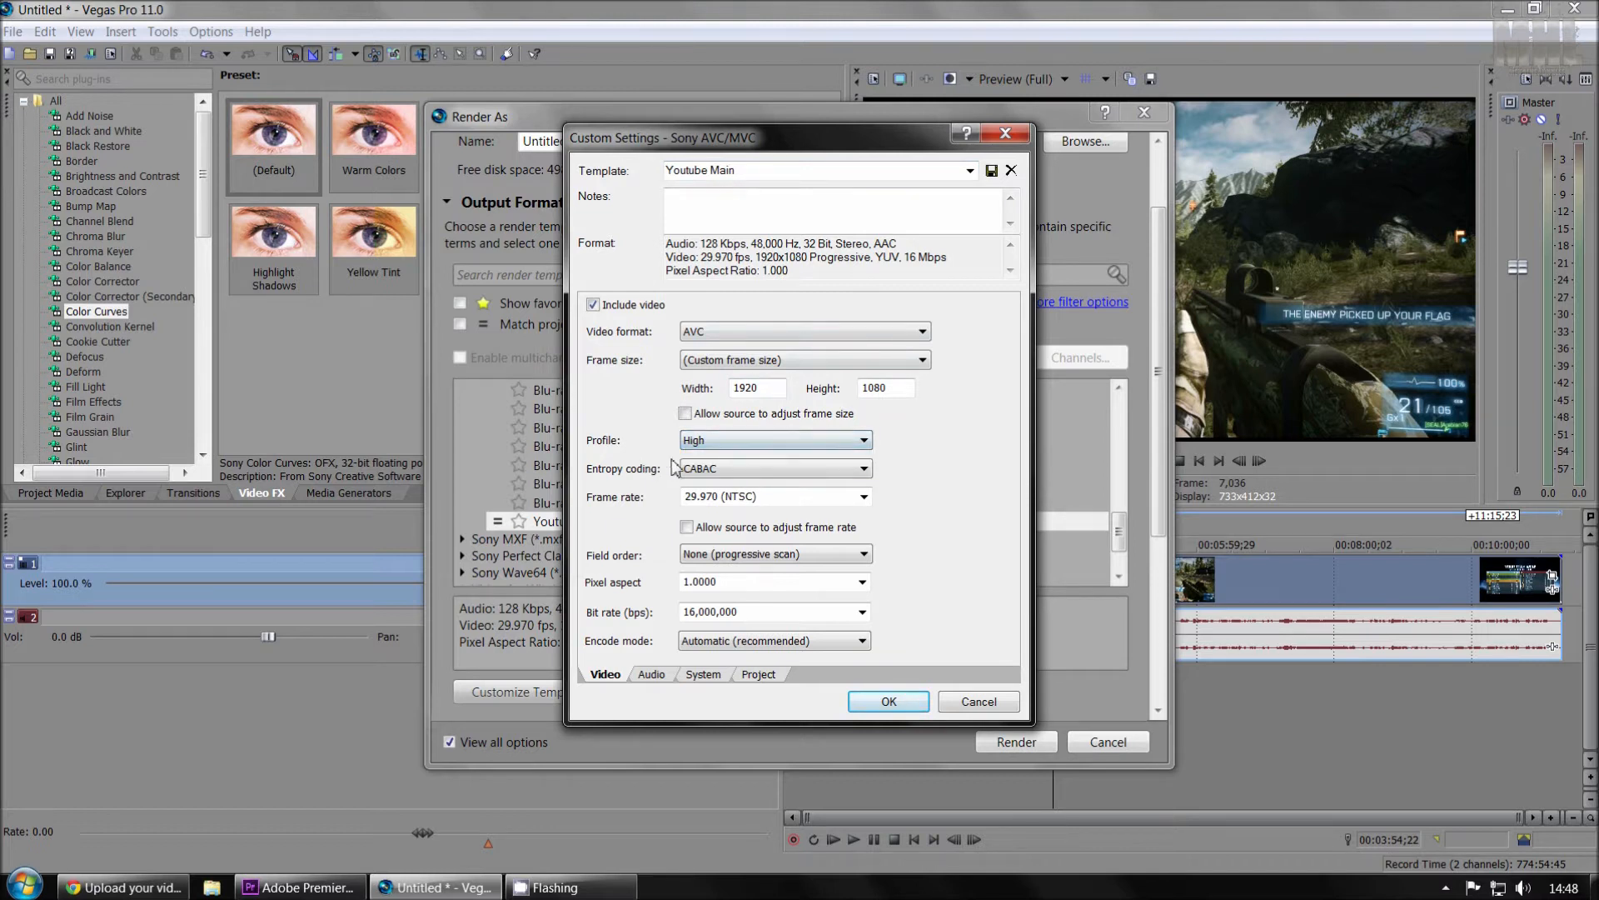
pyautogui.click(748, 471)
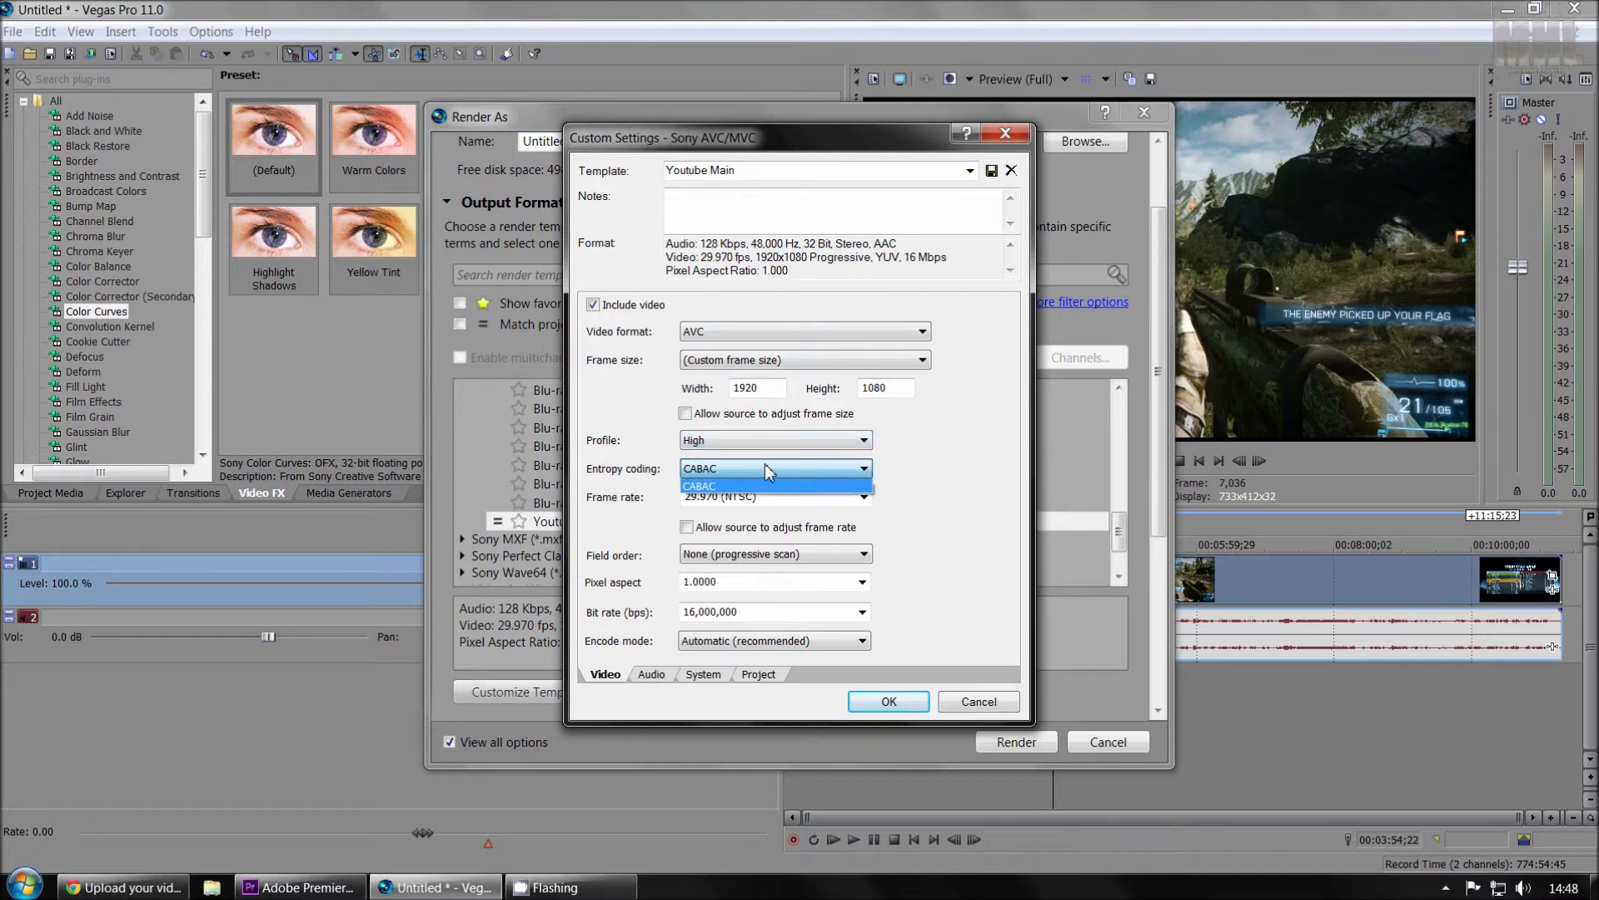
pyautogui.click(737, 491)
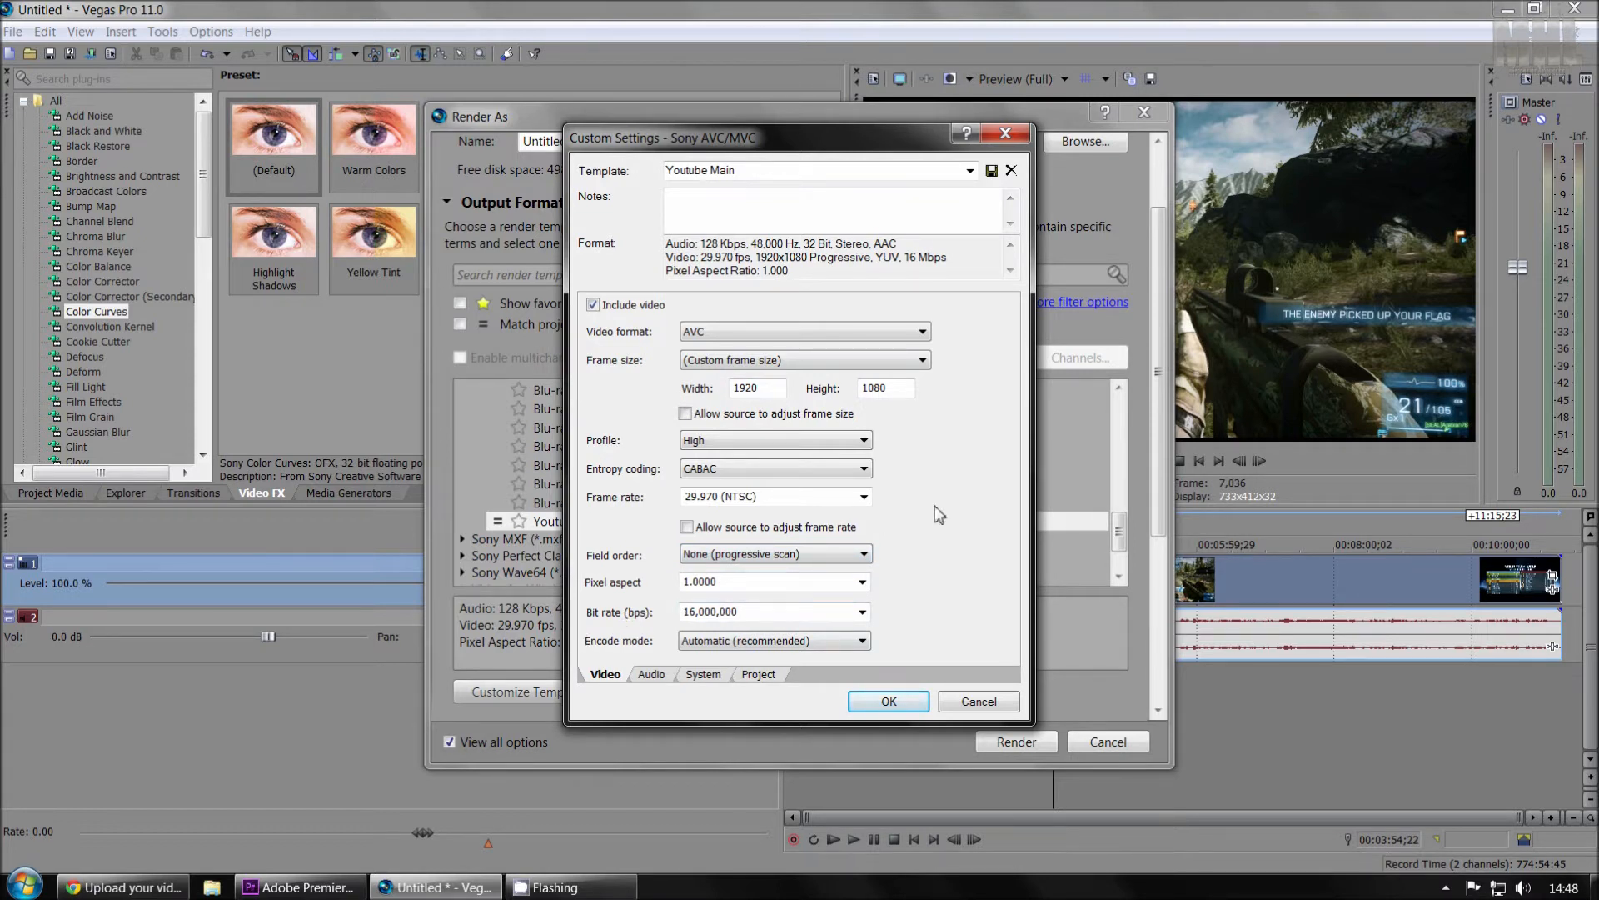
pyautogui.click(863, 613)
pyautogui.click(943, 575)
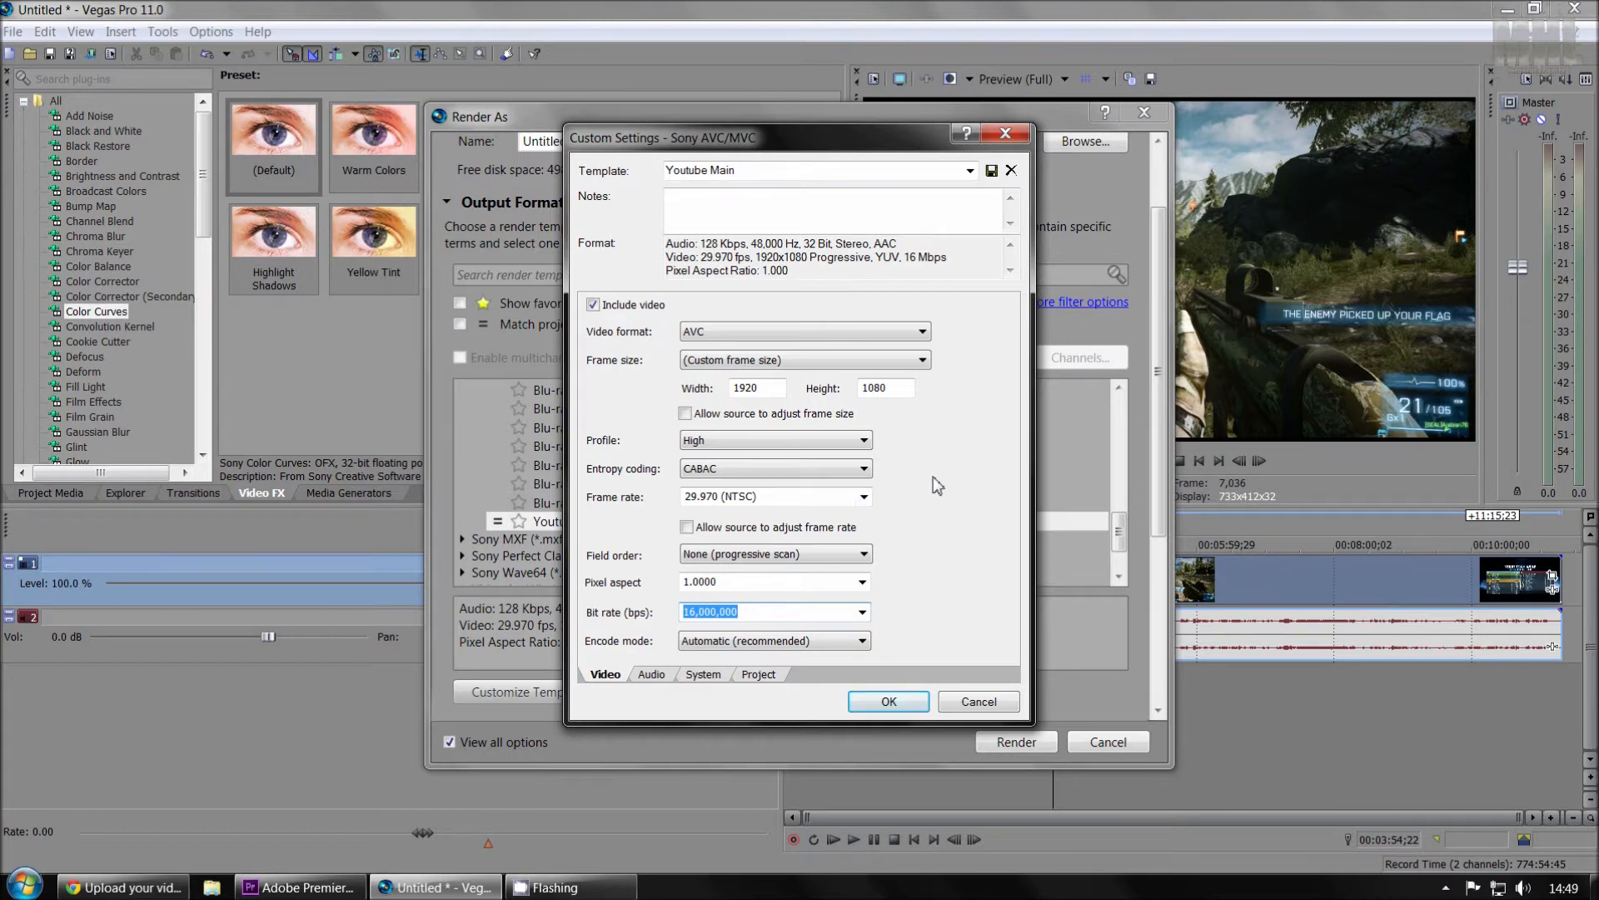
# Examine the encode mode options and the audio, system and project settings of the Youtube Main template
pyautogui.click(731, 643)
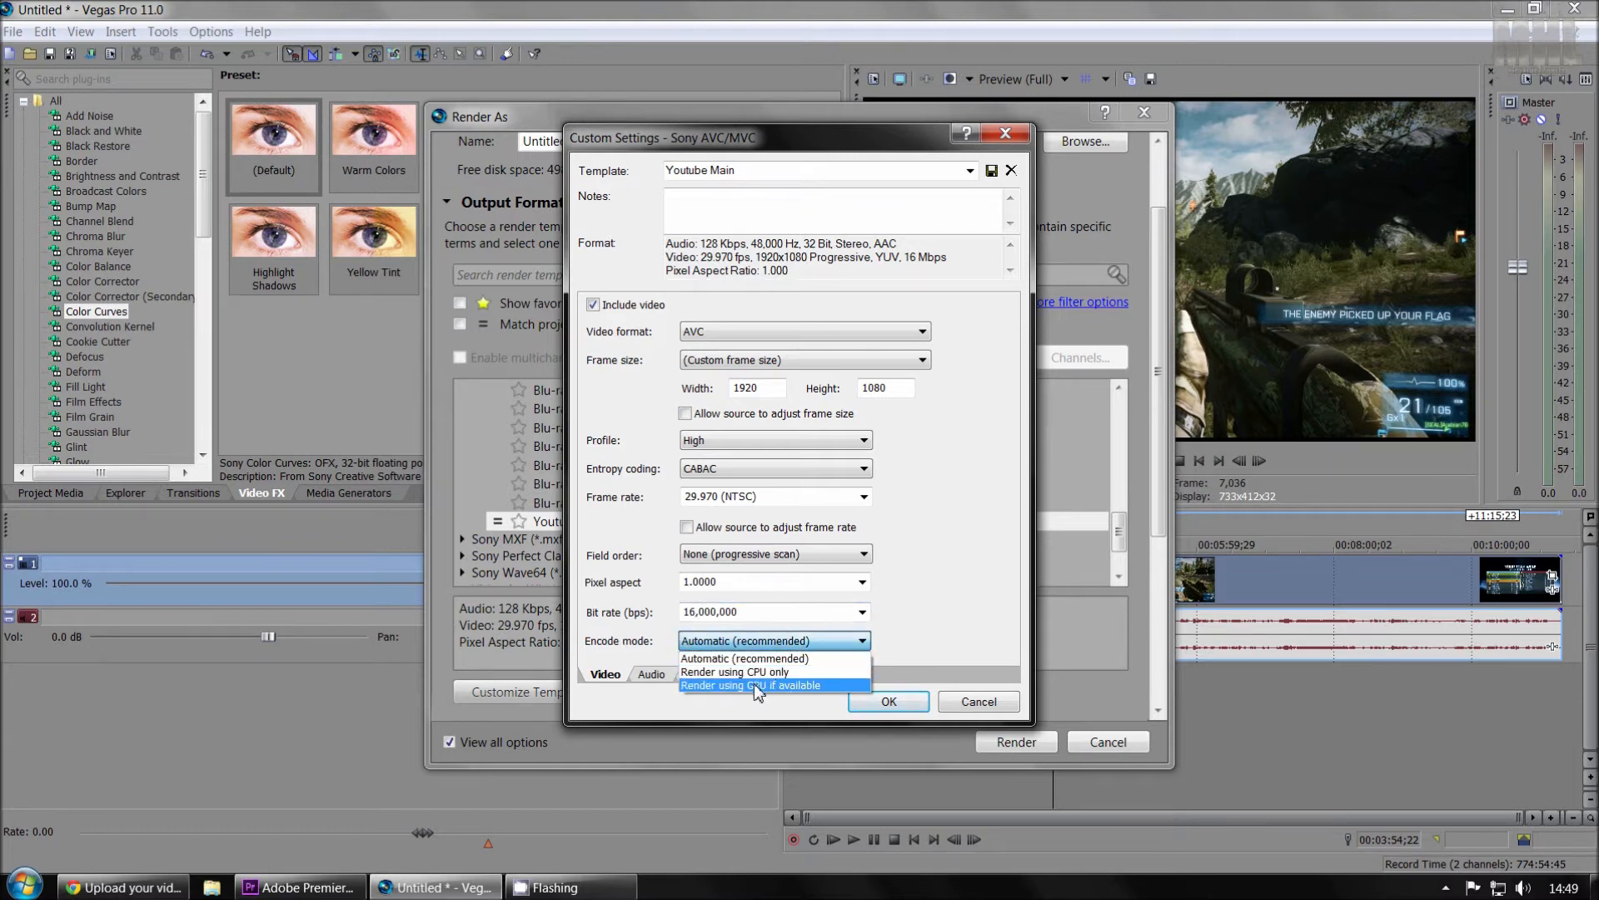
pyautogui.click(935, 601)
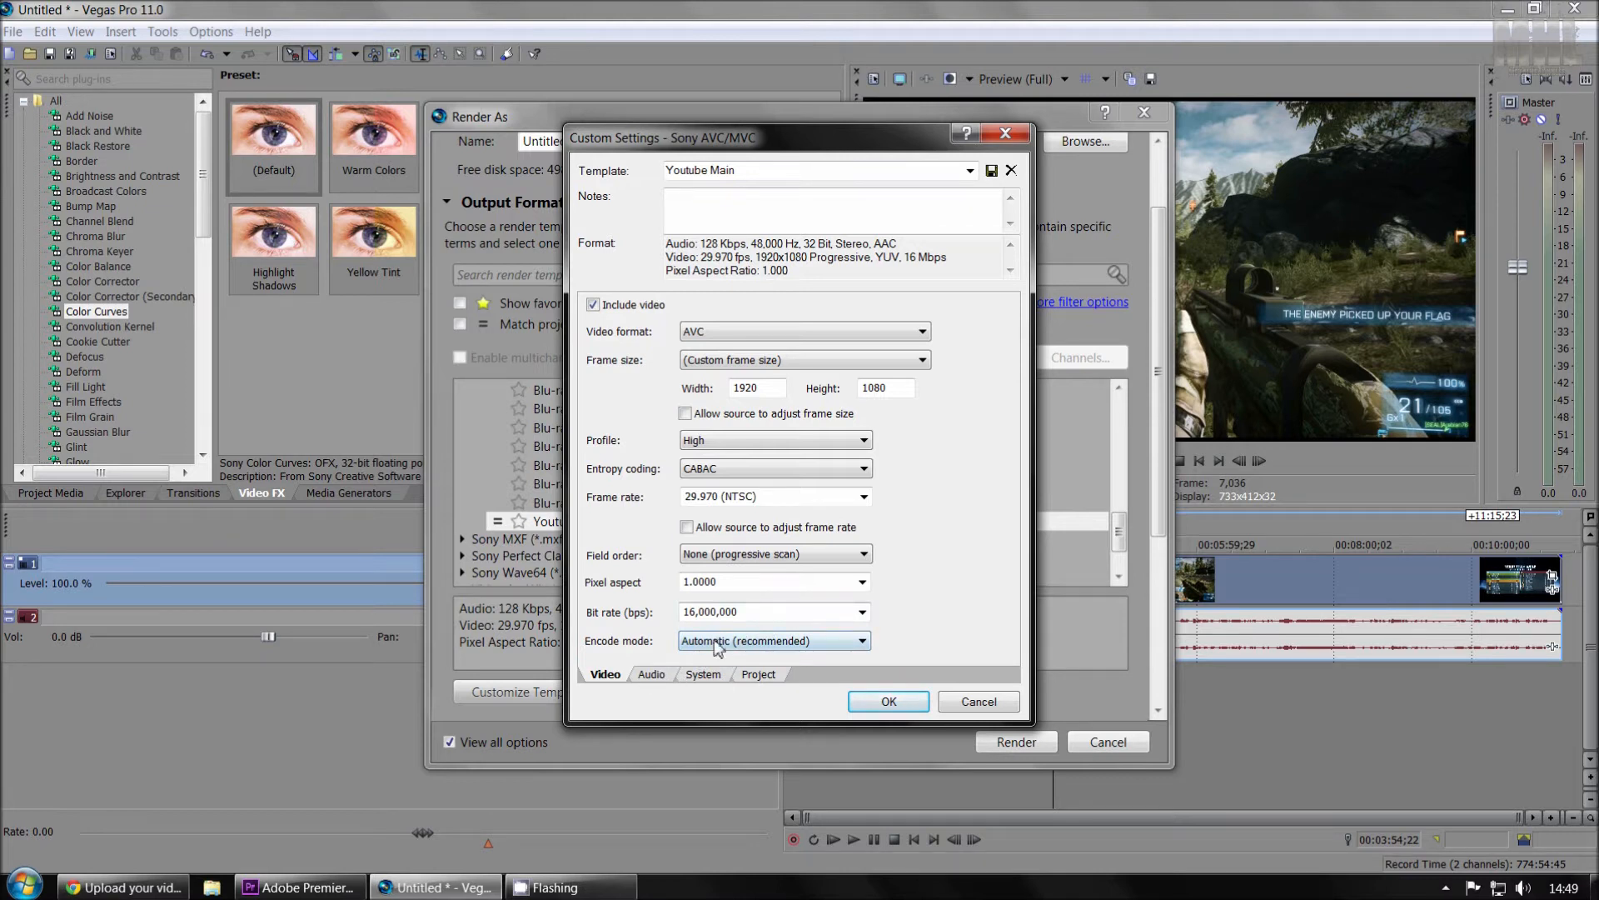
pyautogui.click(657, 675)
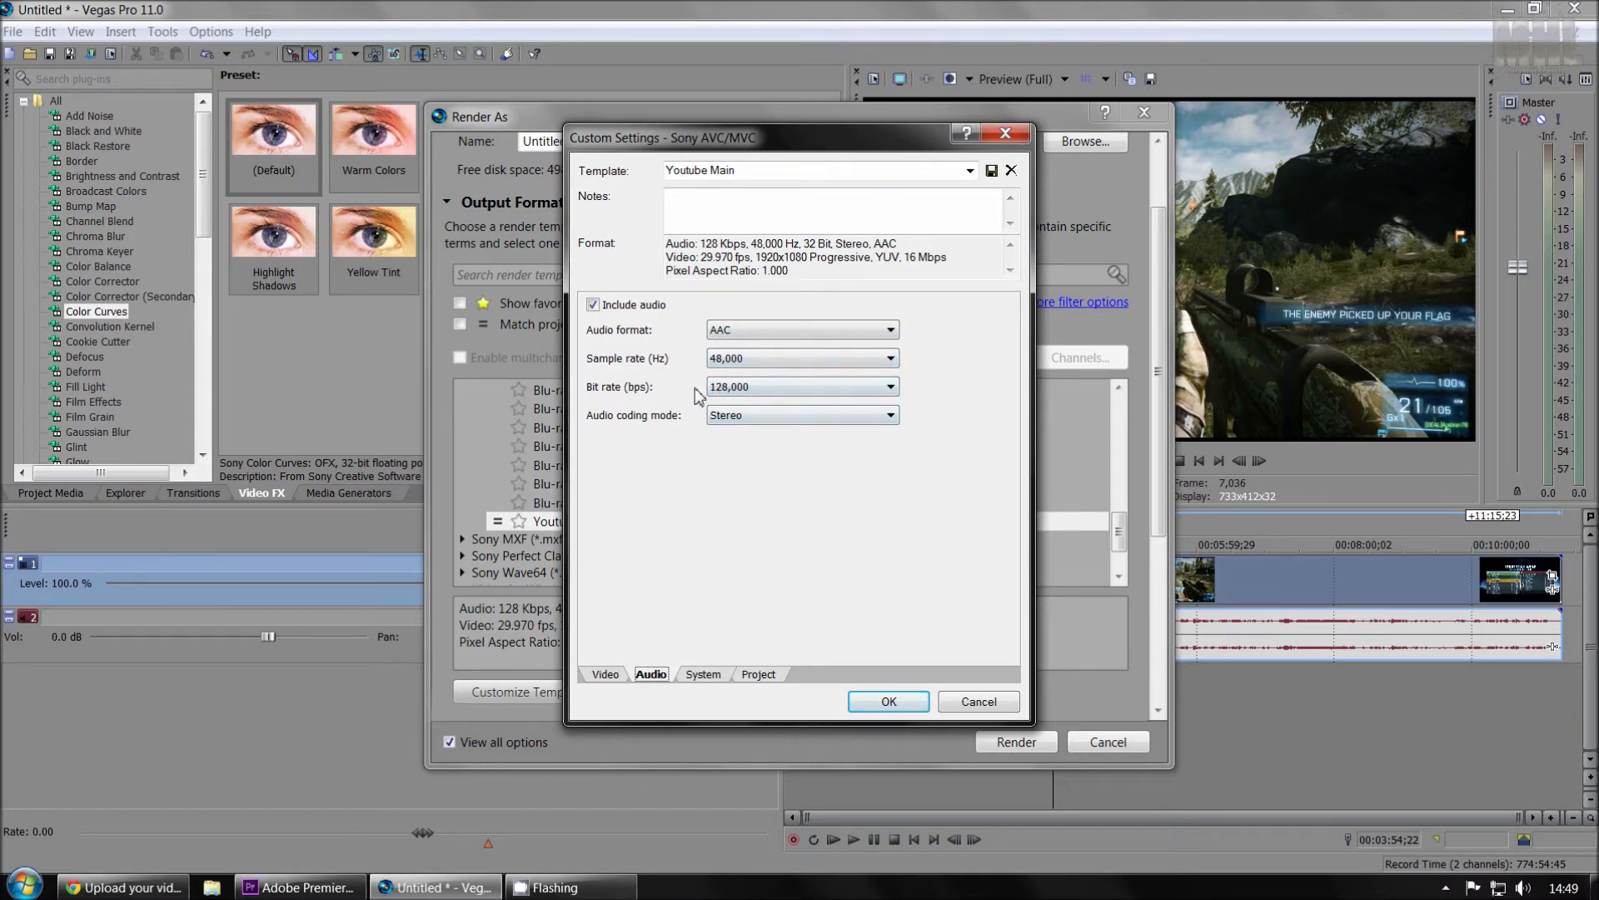
pyautogui.click(709, 673)
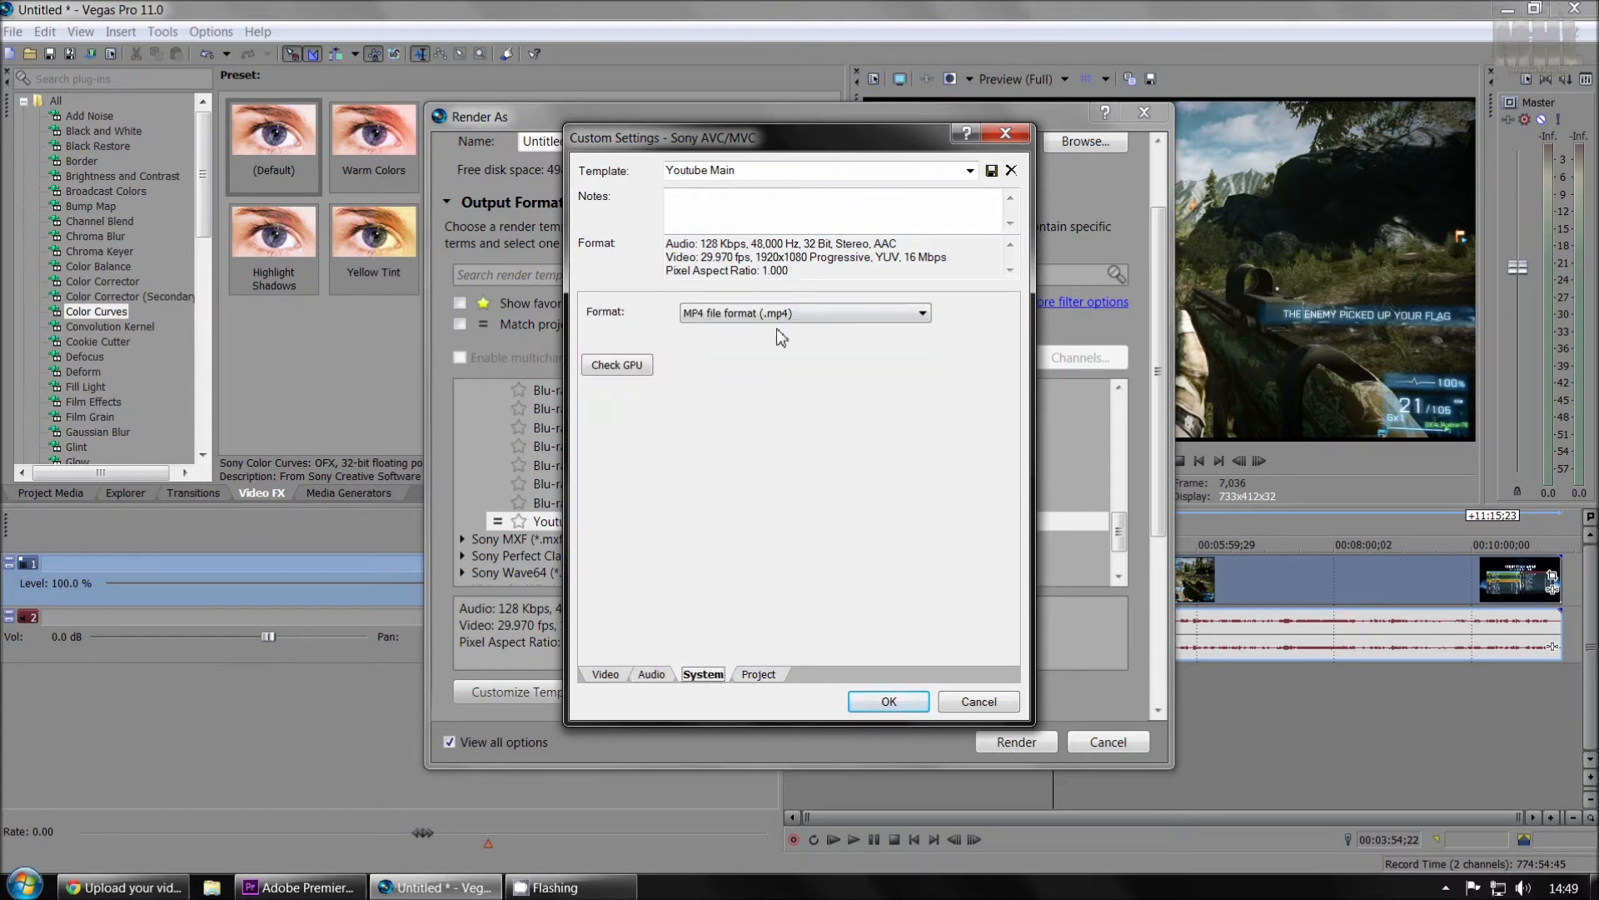
pyautogui.click(768, 676)
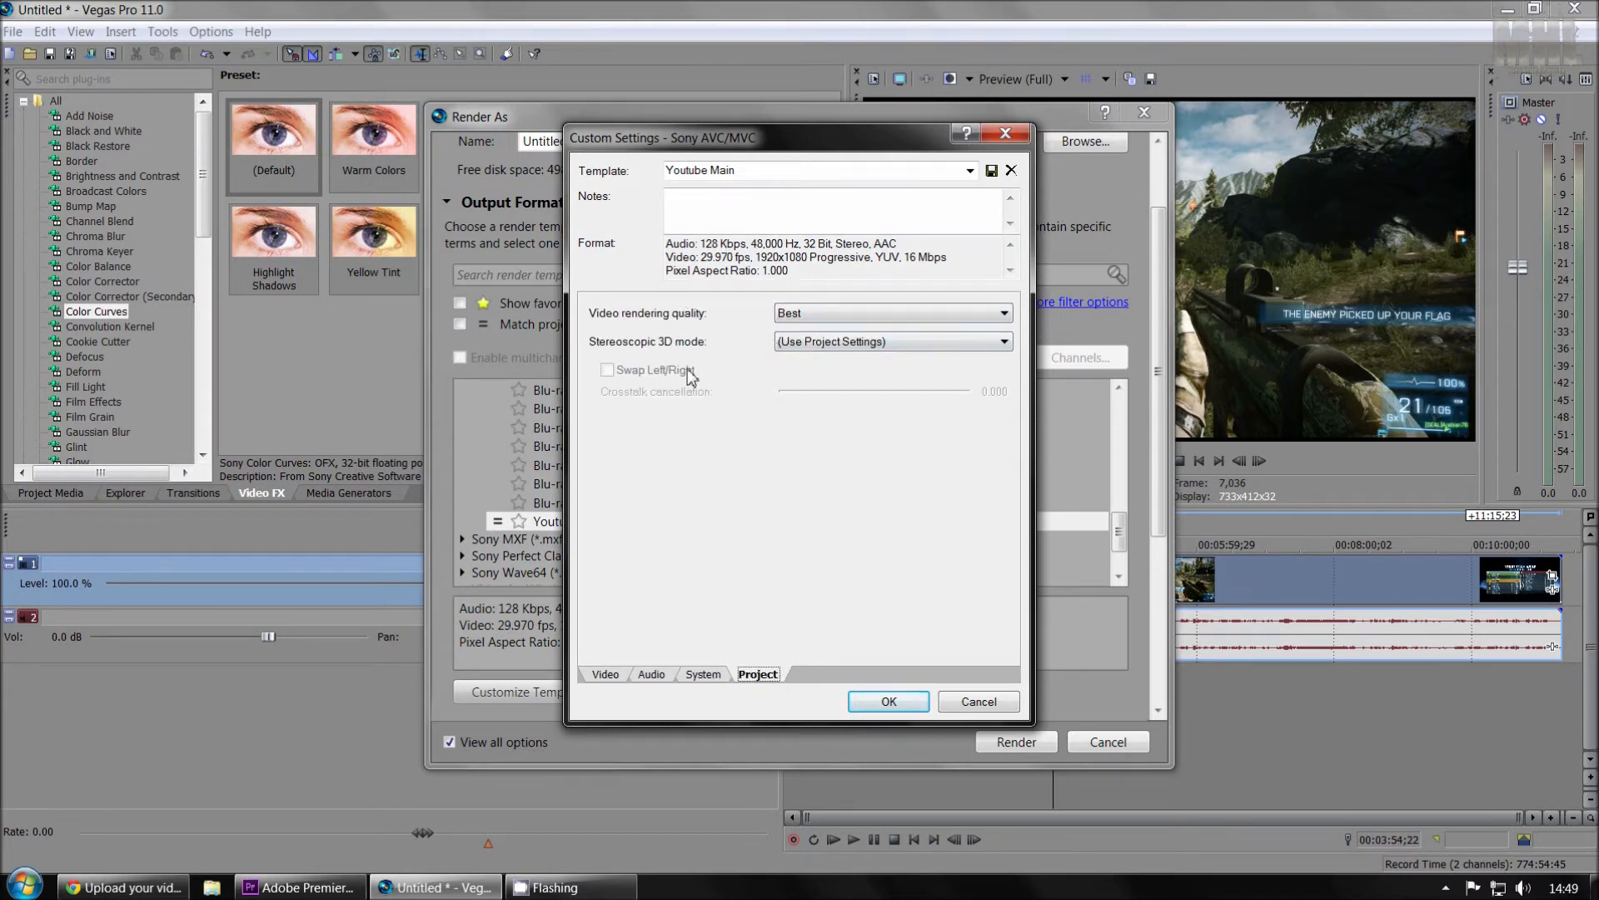
pyautogui.click(837, 343)
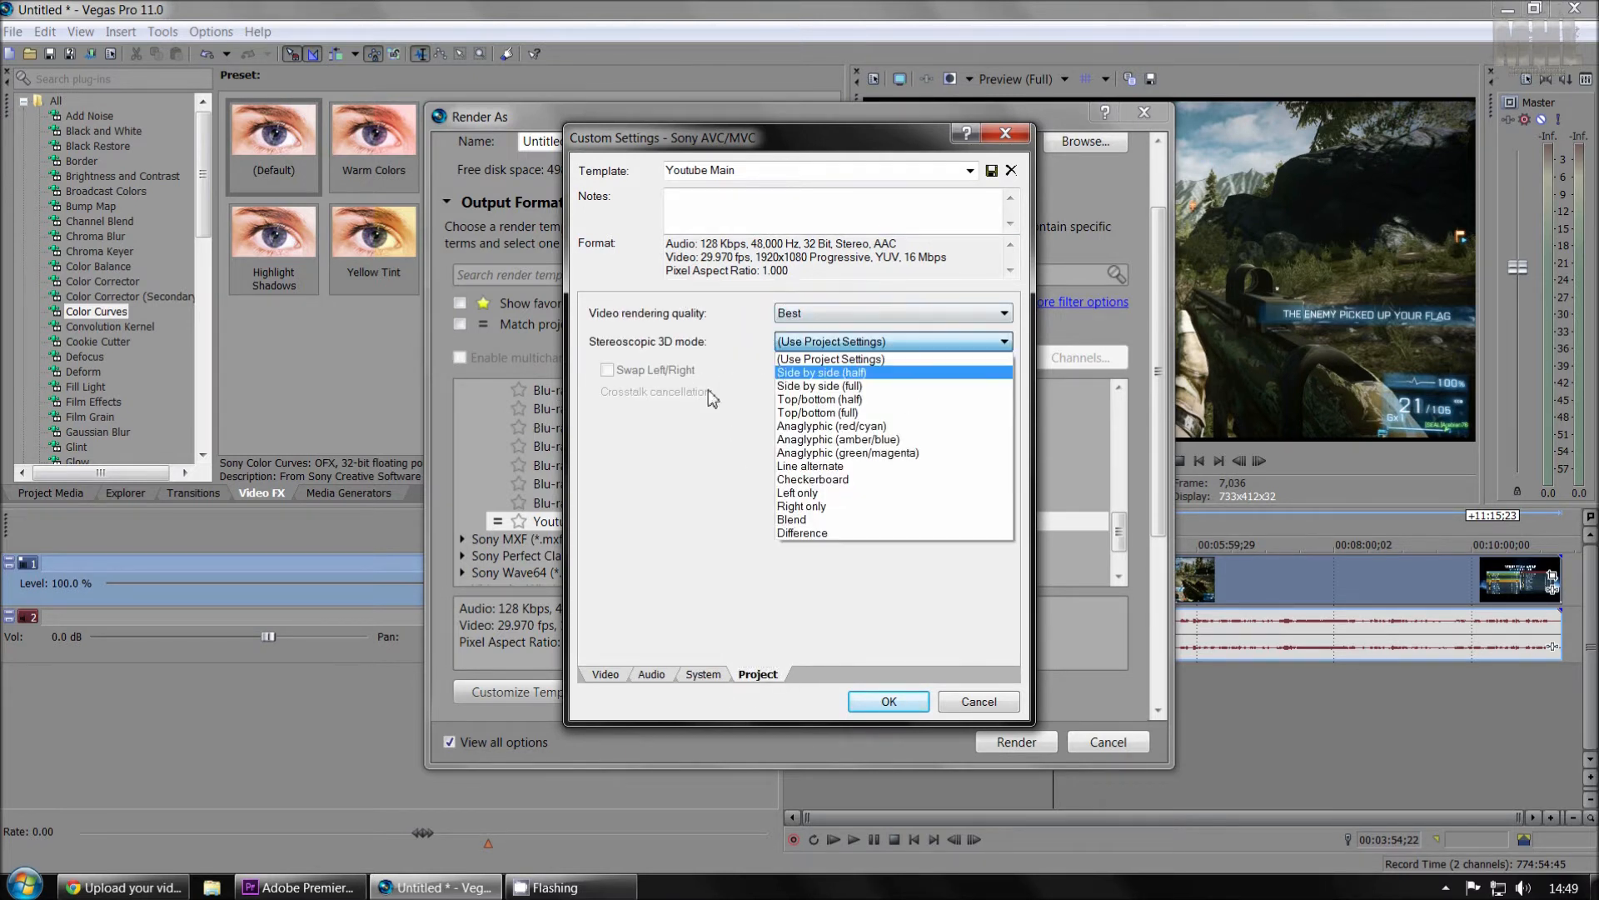
pyautogui.click(687, 543)
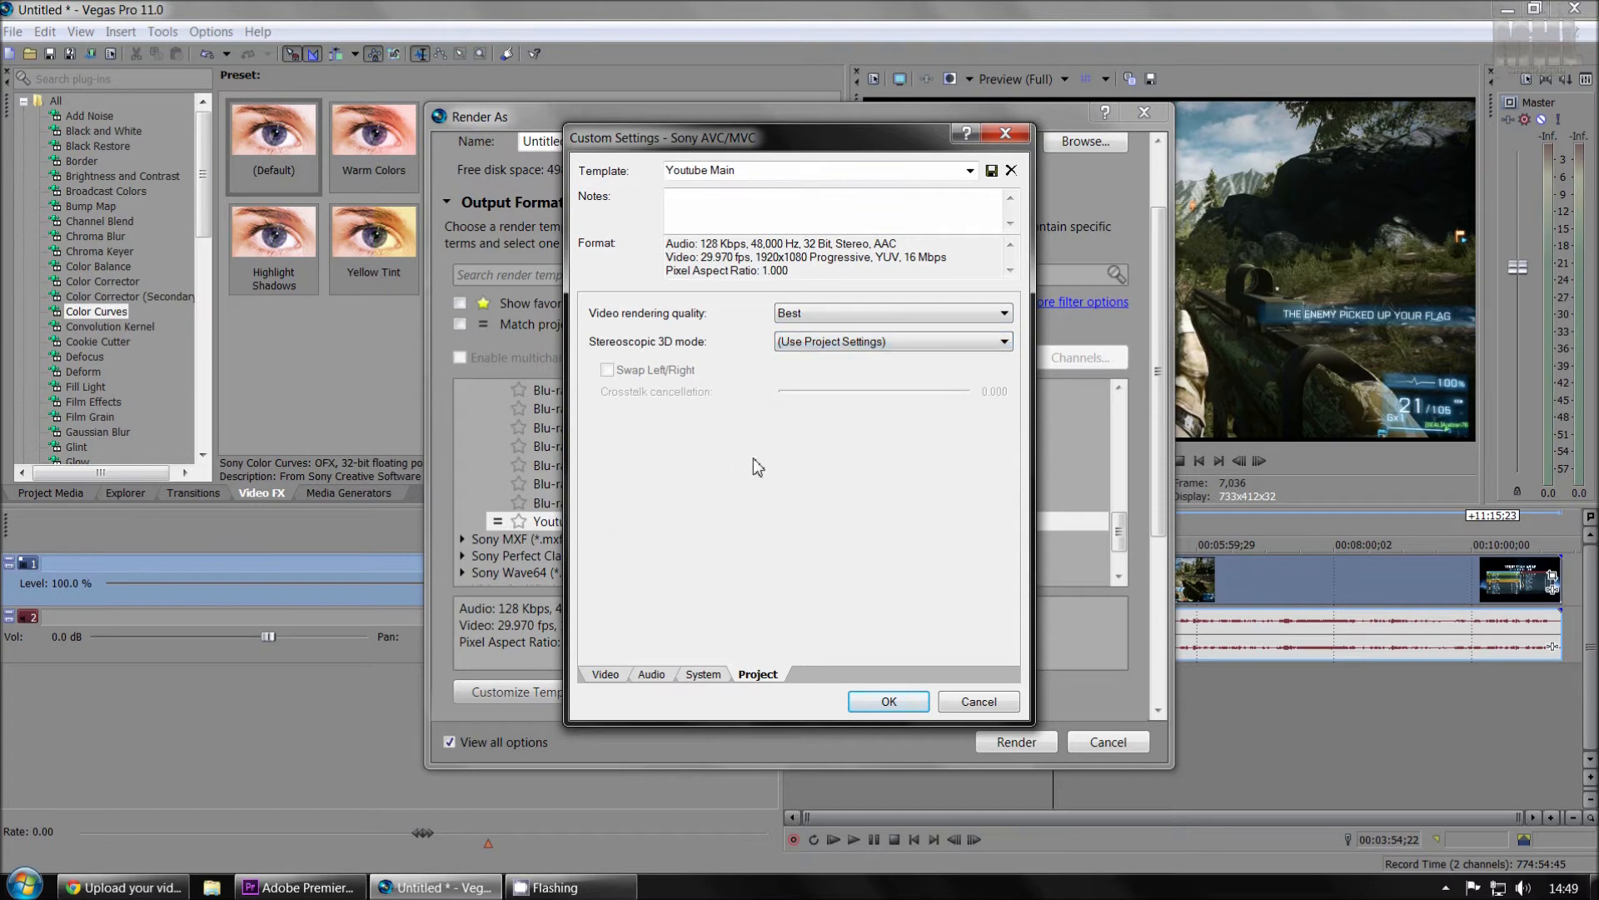
# Dismiss the template settings and the render dialog without rendering, and exit Vegas Pro
pyautogui.click(1011, 138)
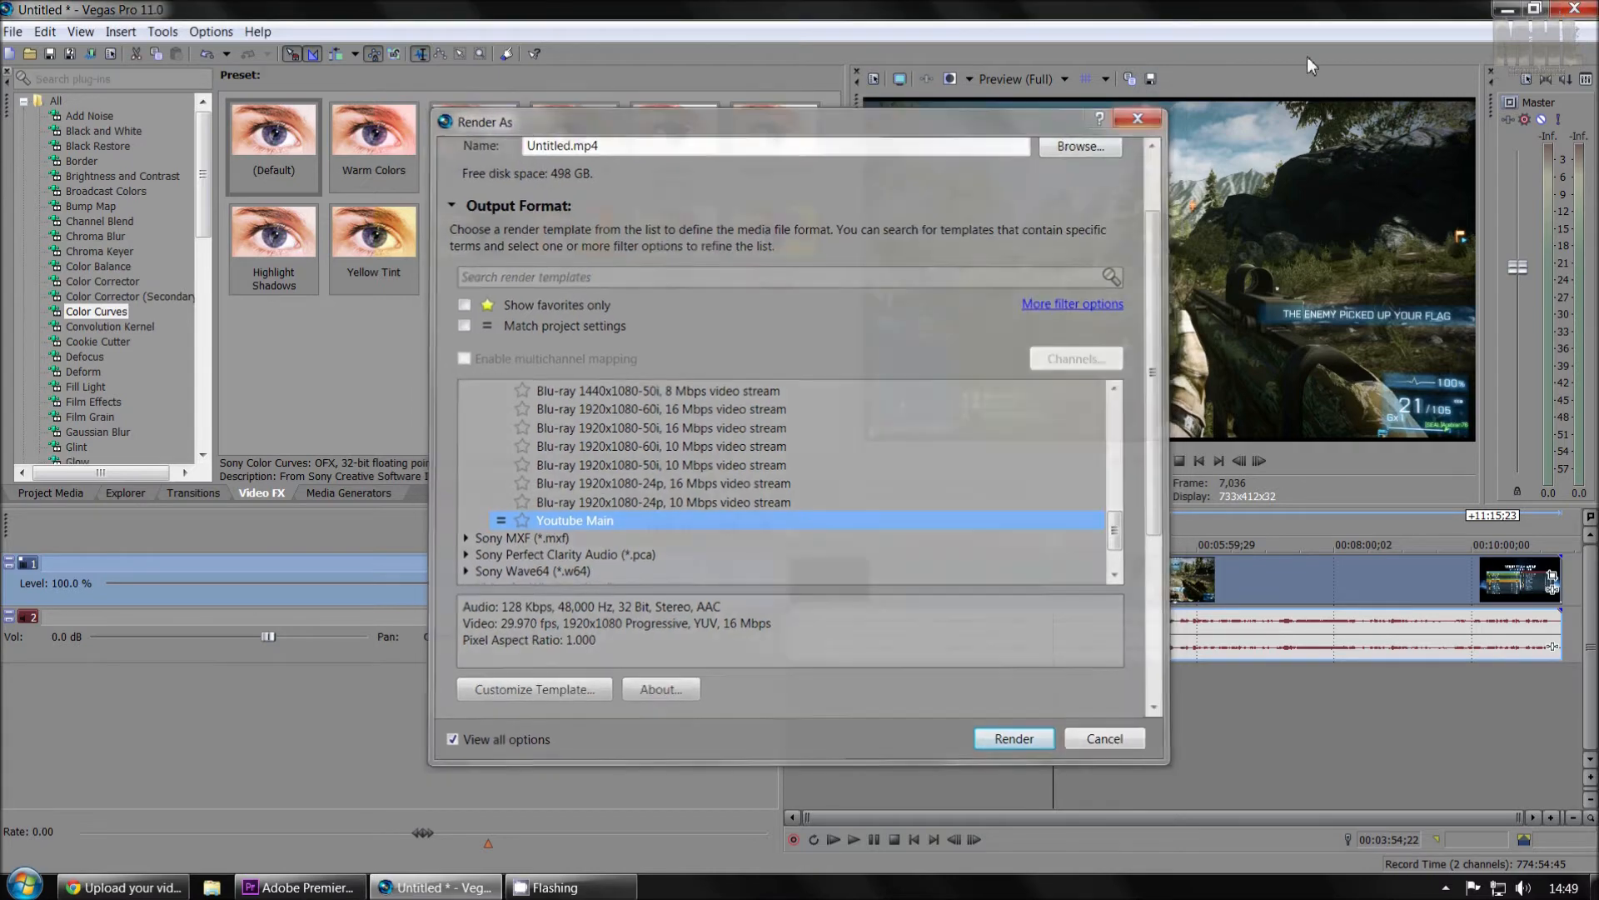
pyautogui.click(1142, 114)
pyautogui.hotkey('alt', 'F4')
pyautogui.click(841, 374)
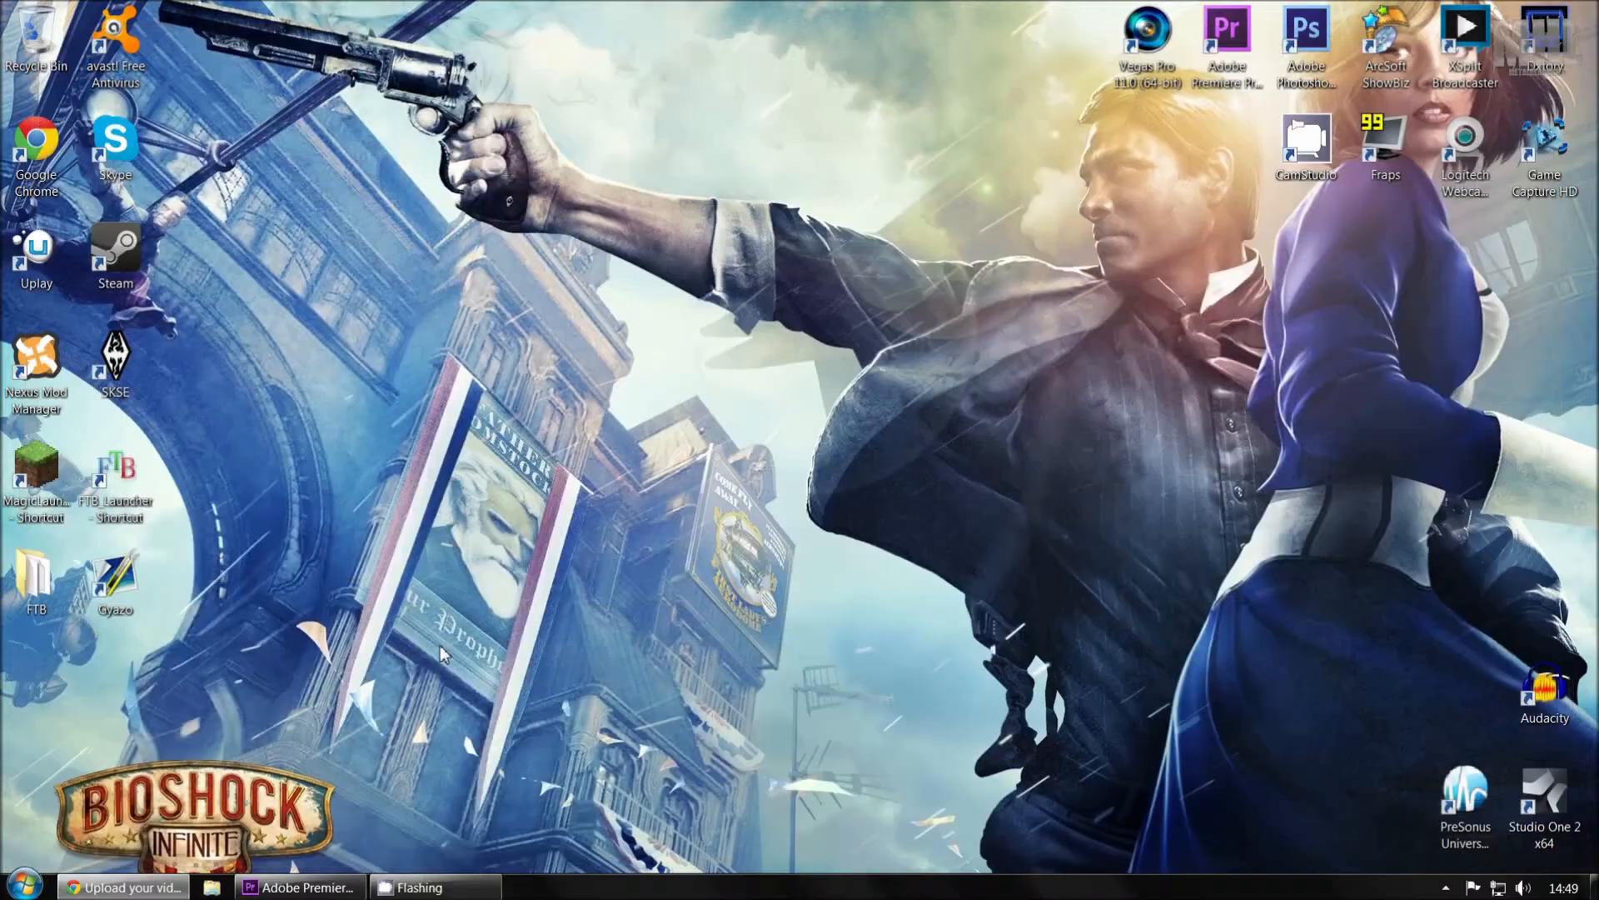
# Switch to Adobe Premiere Pro and preview the Cealin 14 sequence at several points along the timeline
pyautogui.click(307, 884)
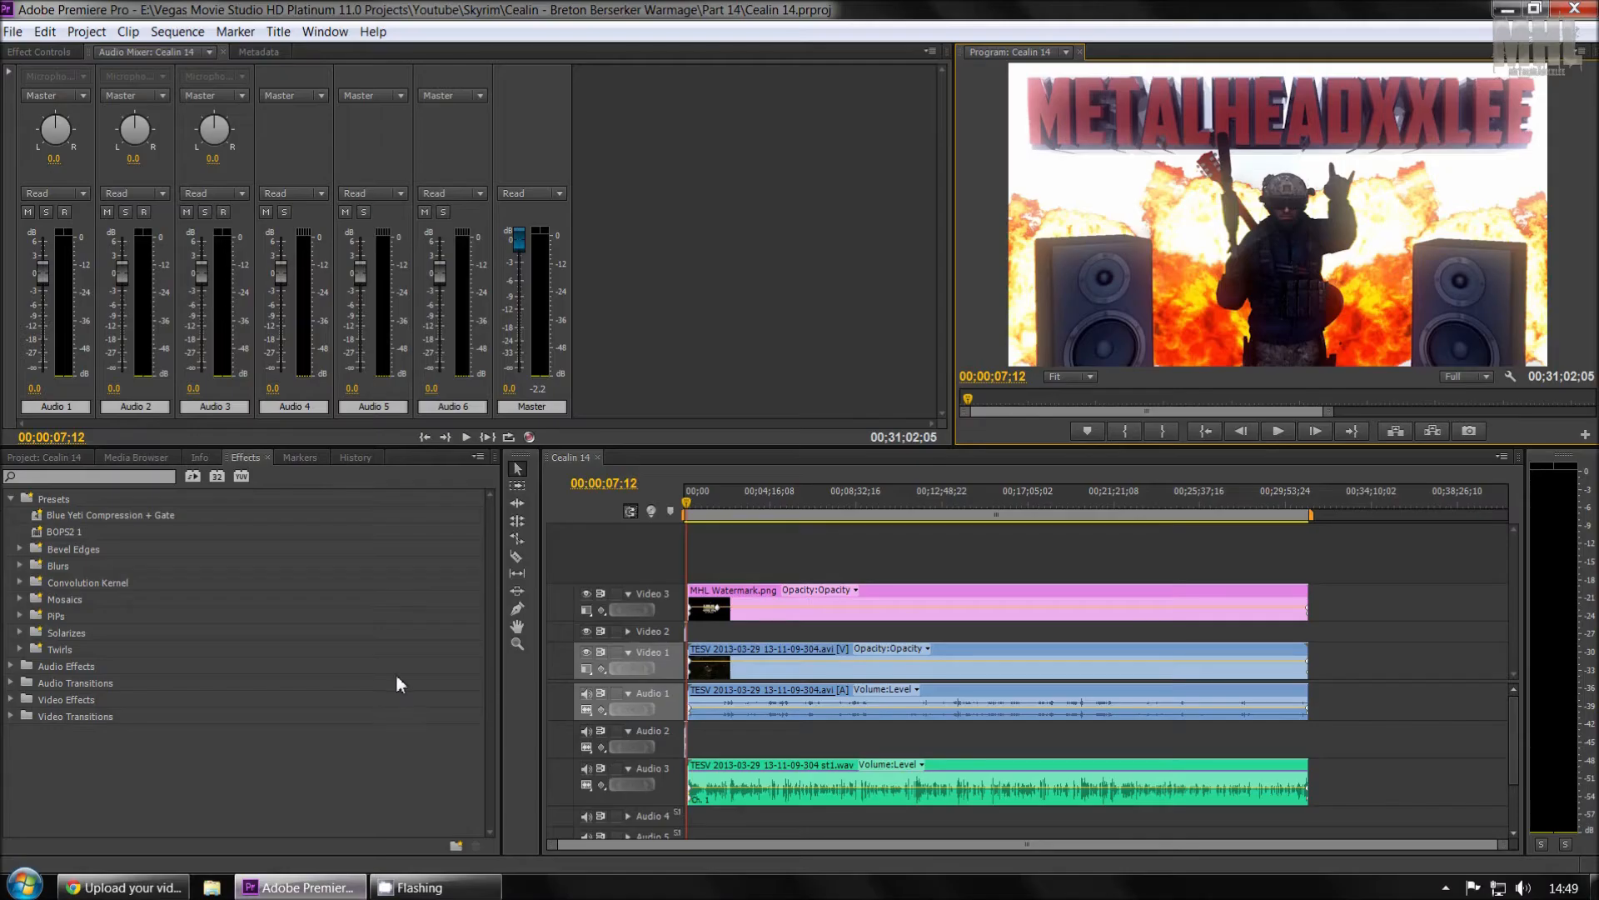
pyautogui.click(911, 488)
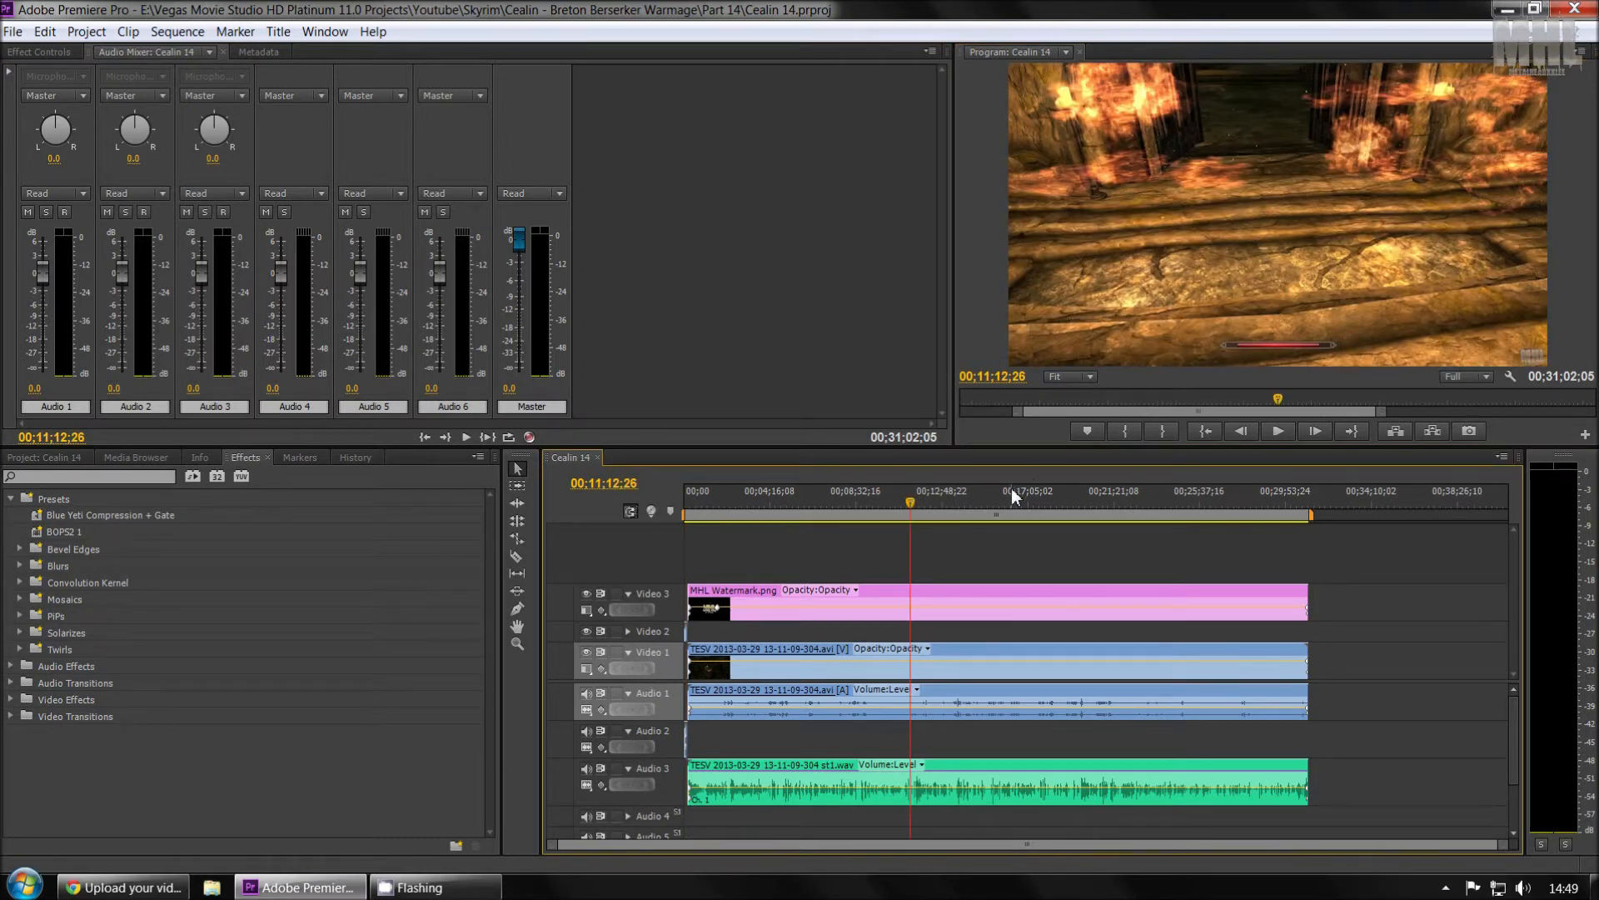
pyautogui.click(1011, 488)
pyautogui.click(1096, 498)
pyautogui.click(1178, 490)
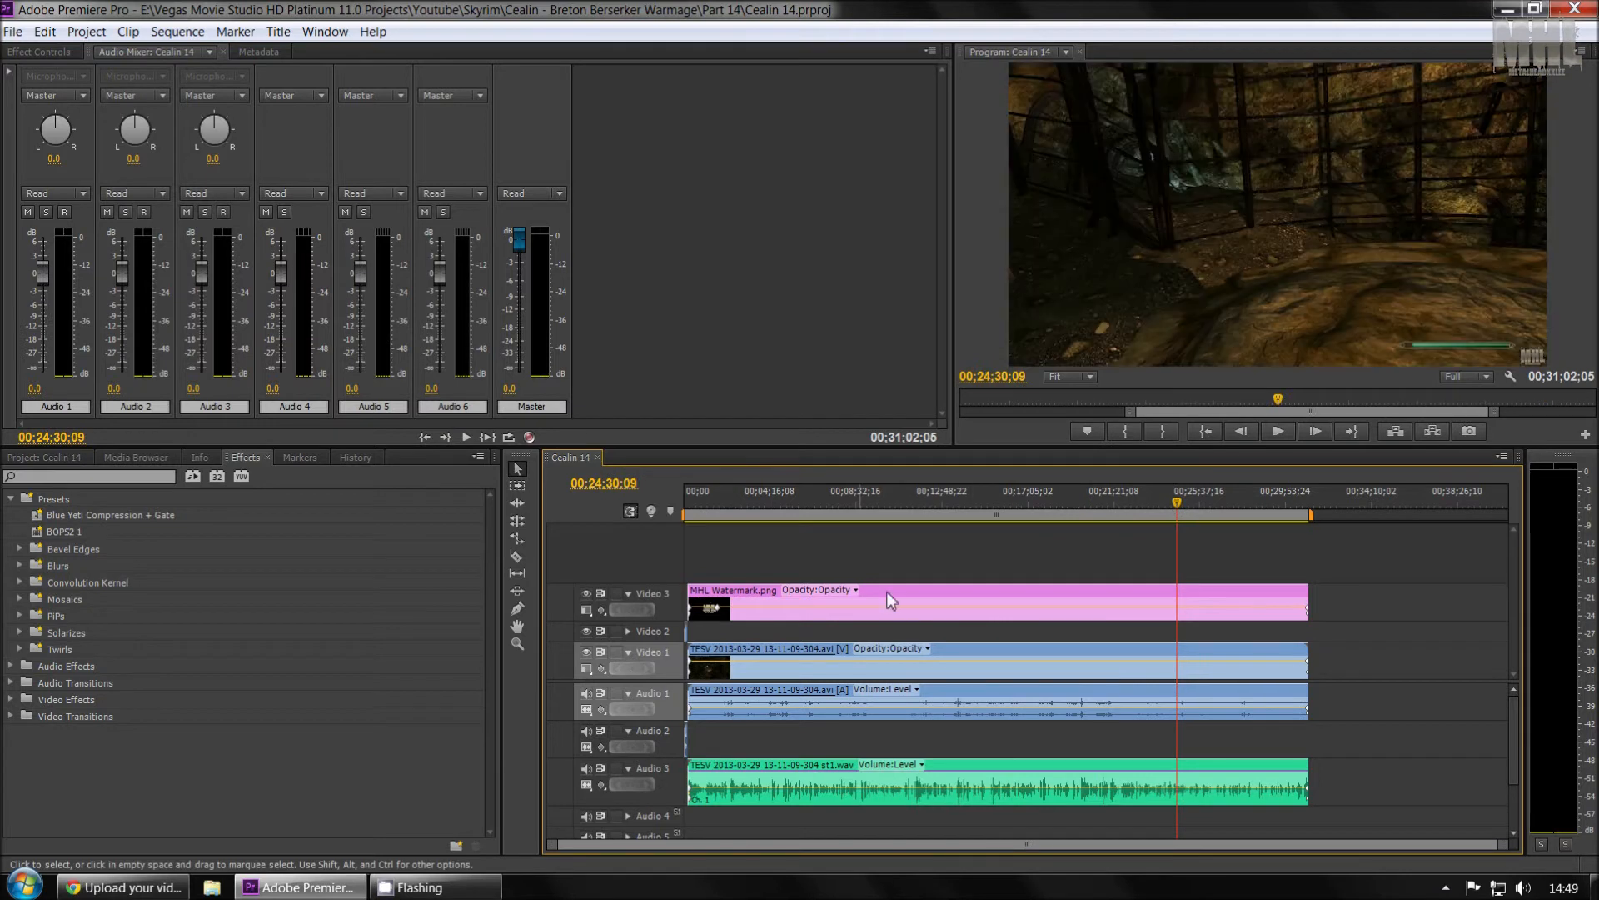
# View the MHL Watermark.png clip from Video 3 in the source monitor and close that source view
pyautogui.click(837, 613)
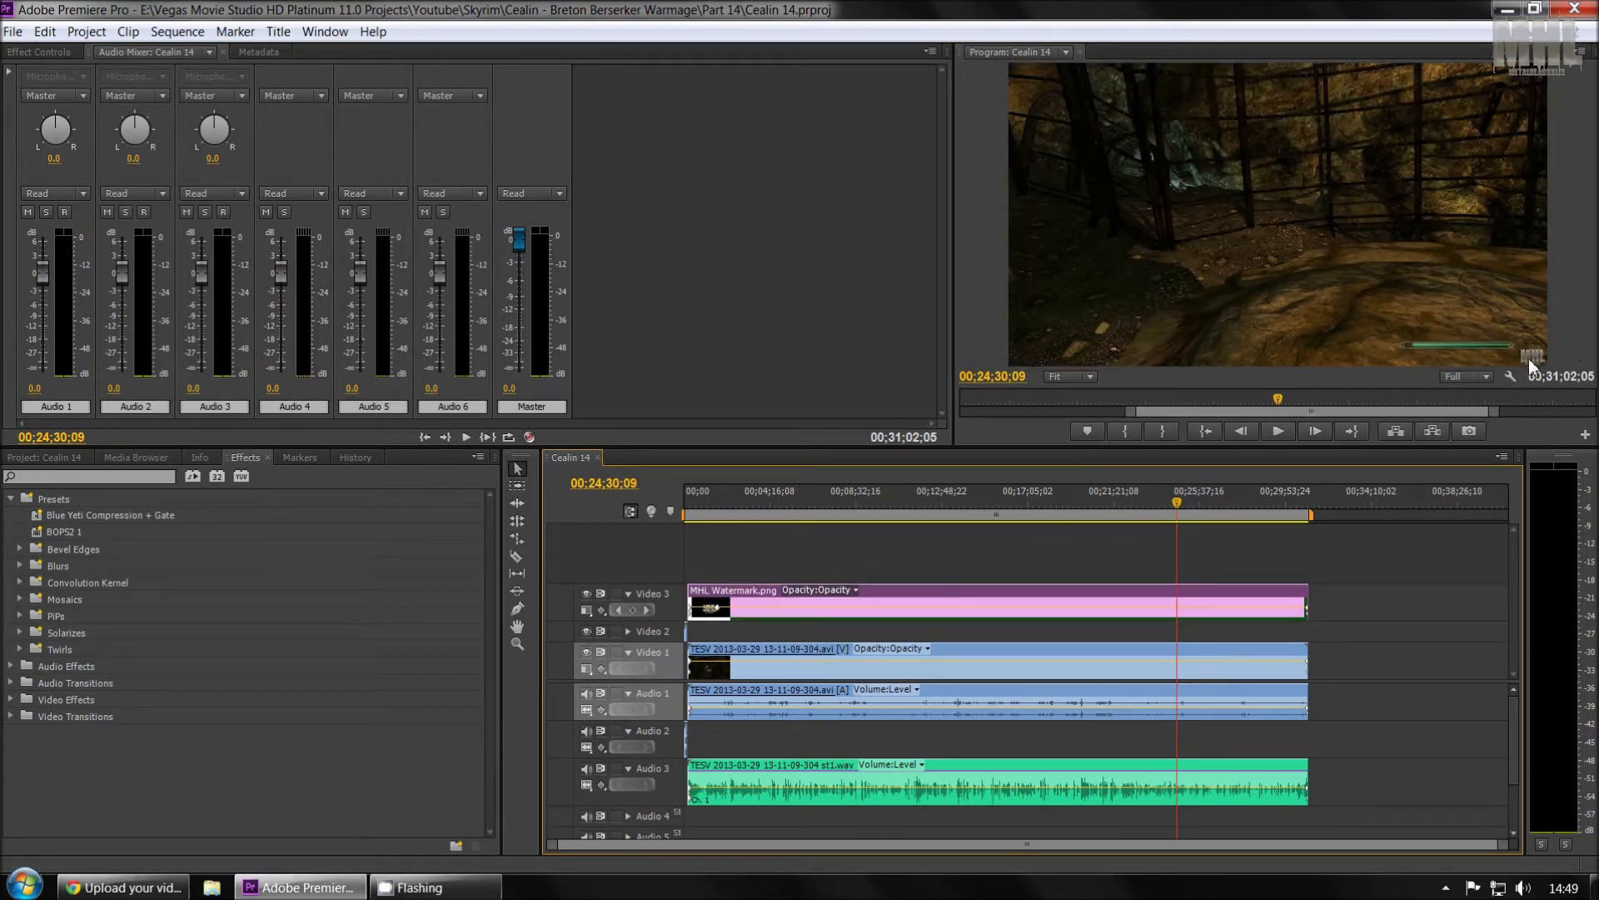
pyautogui.doubleClick(912, 597)
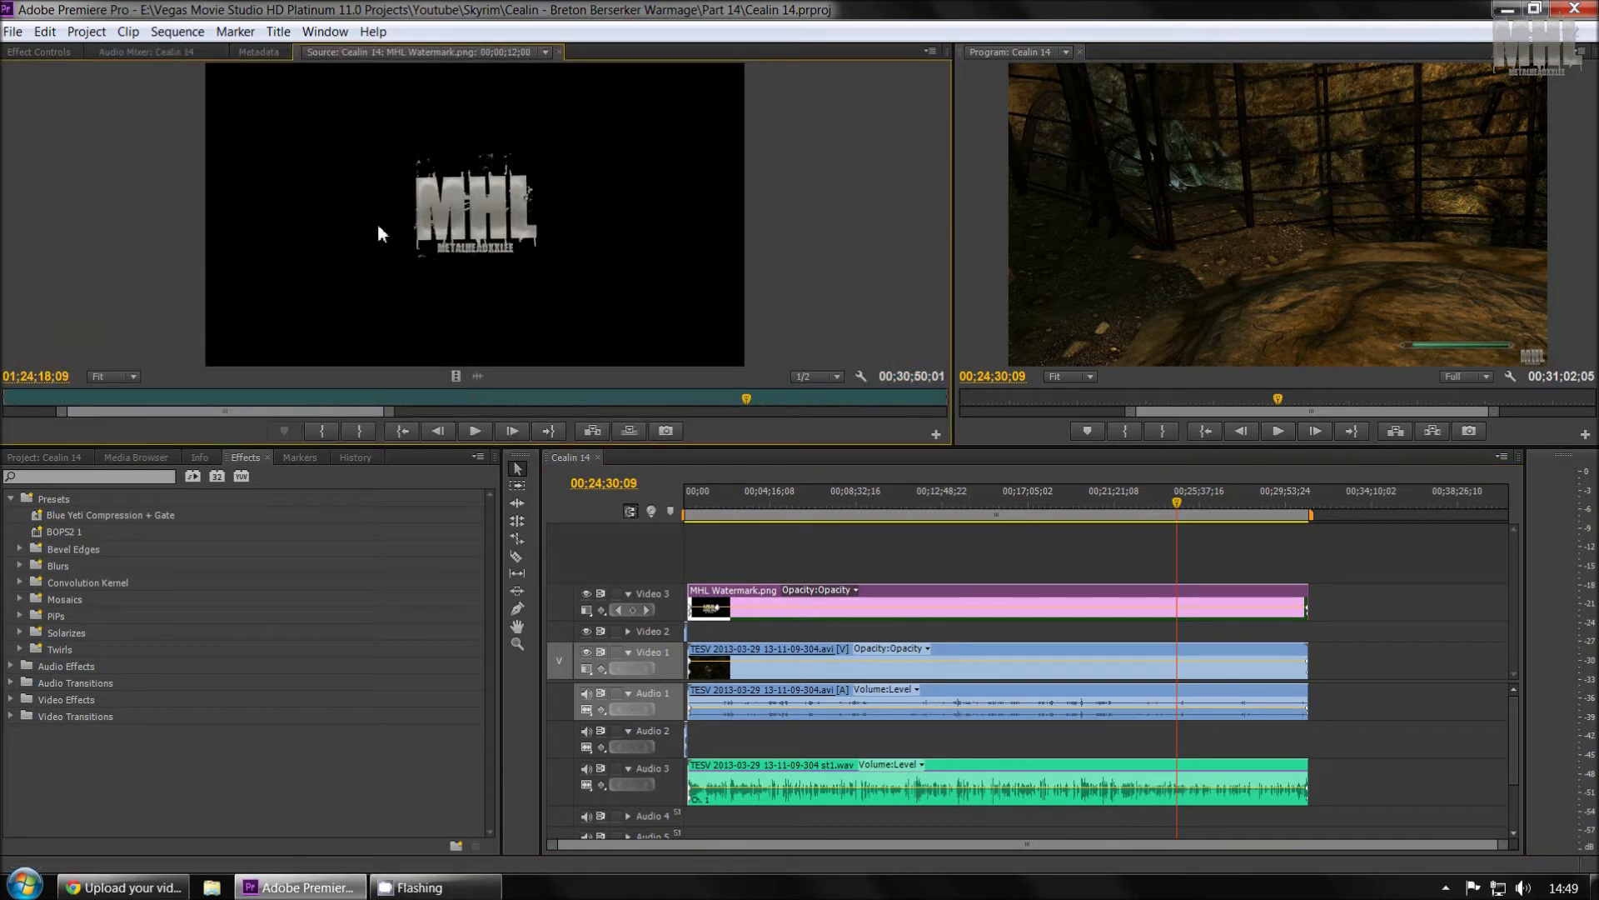
pyautogui.click(560, 53)
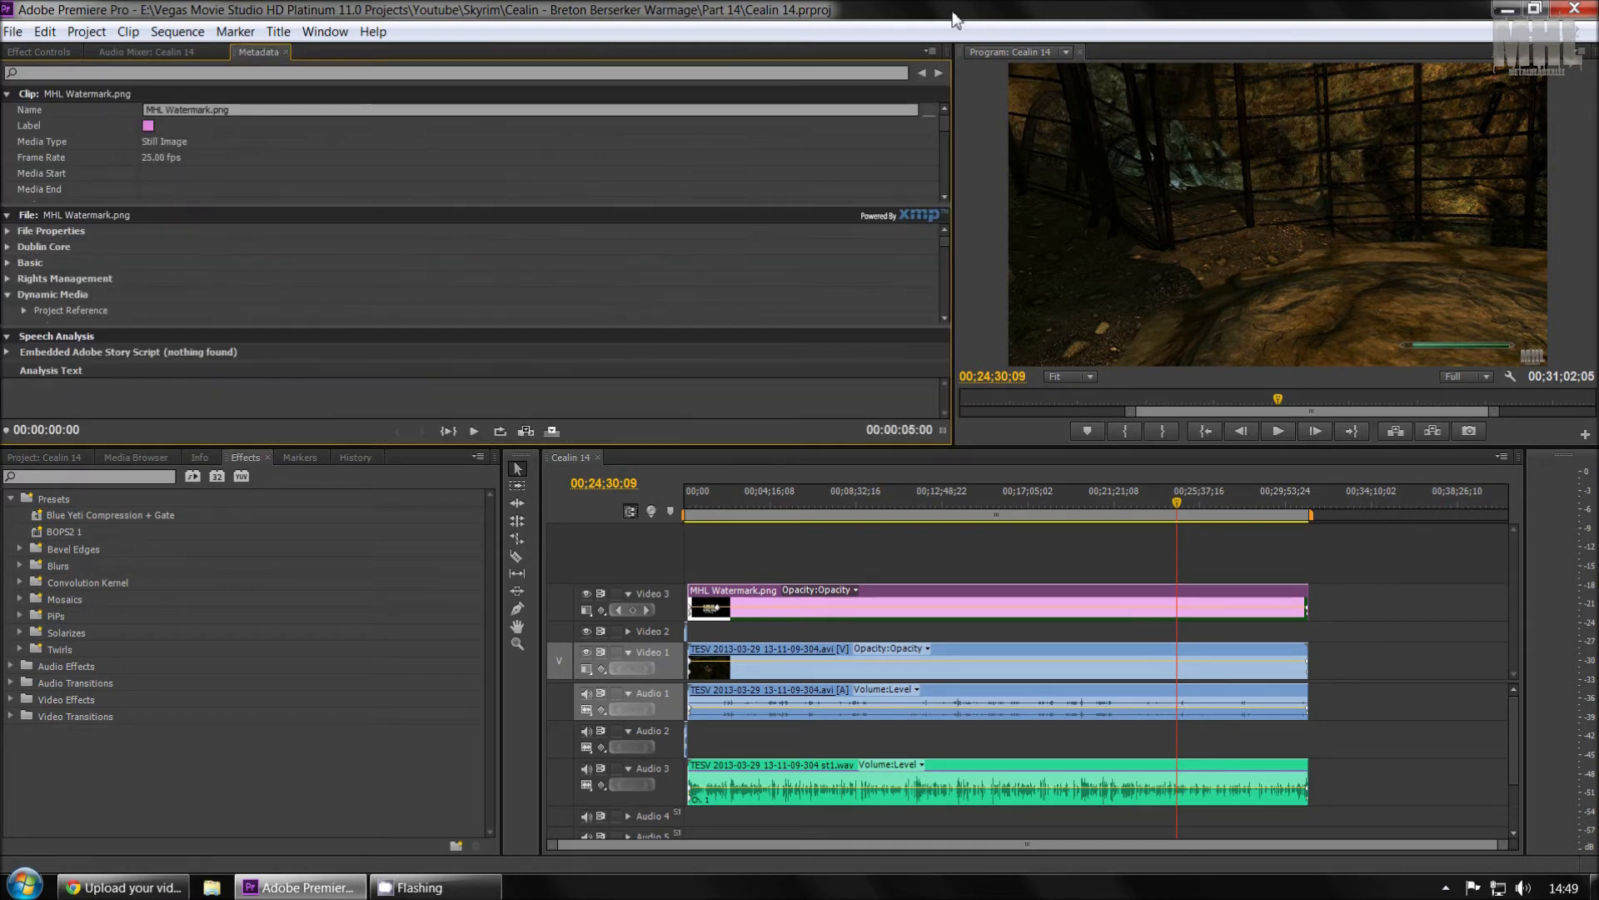
# Select the TESV gameplay clip on Video 1 and bring the Audio Mixer back into view
pyautogui.click(793, 672)
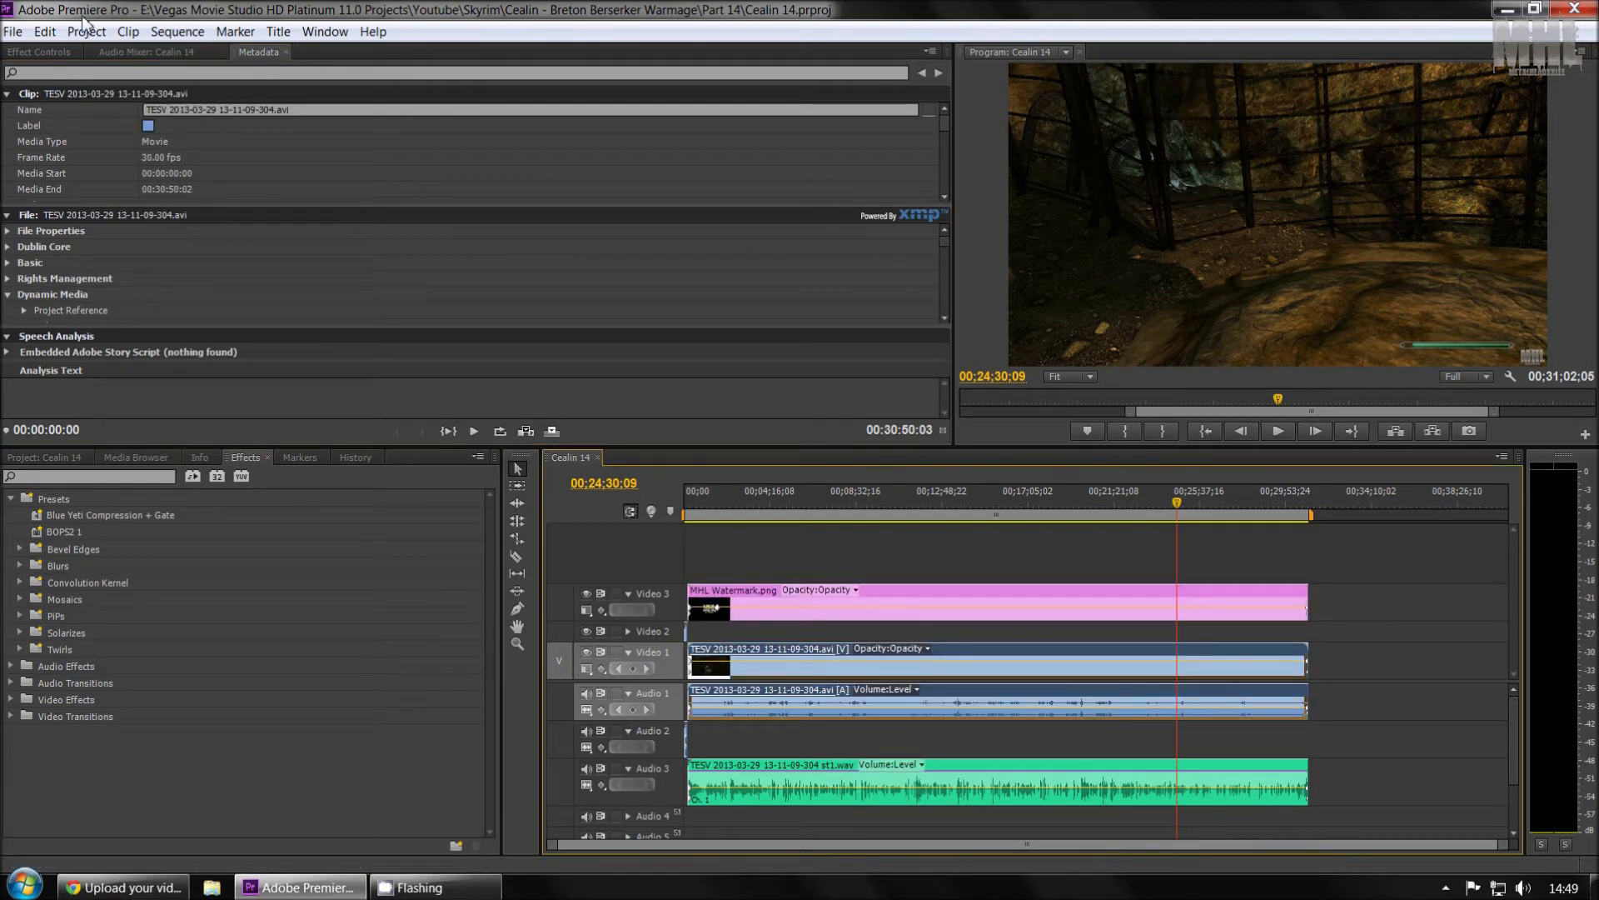
pyautogui.click(167, 49)
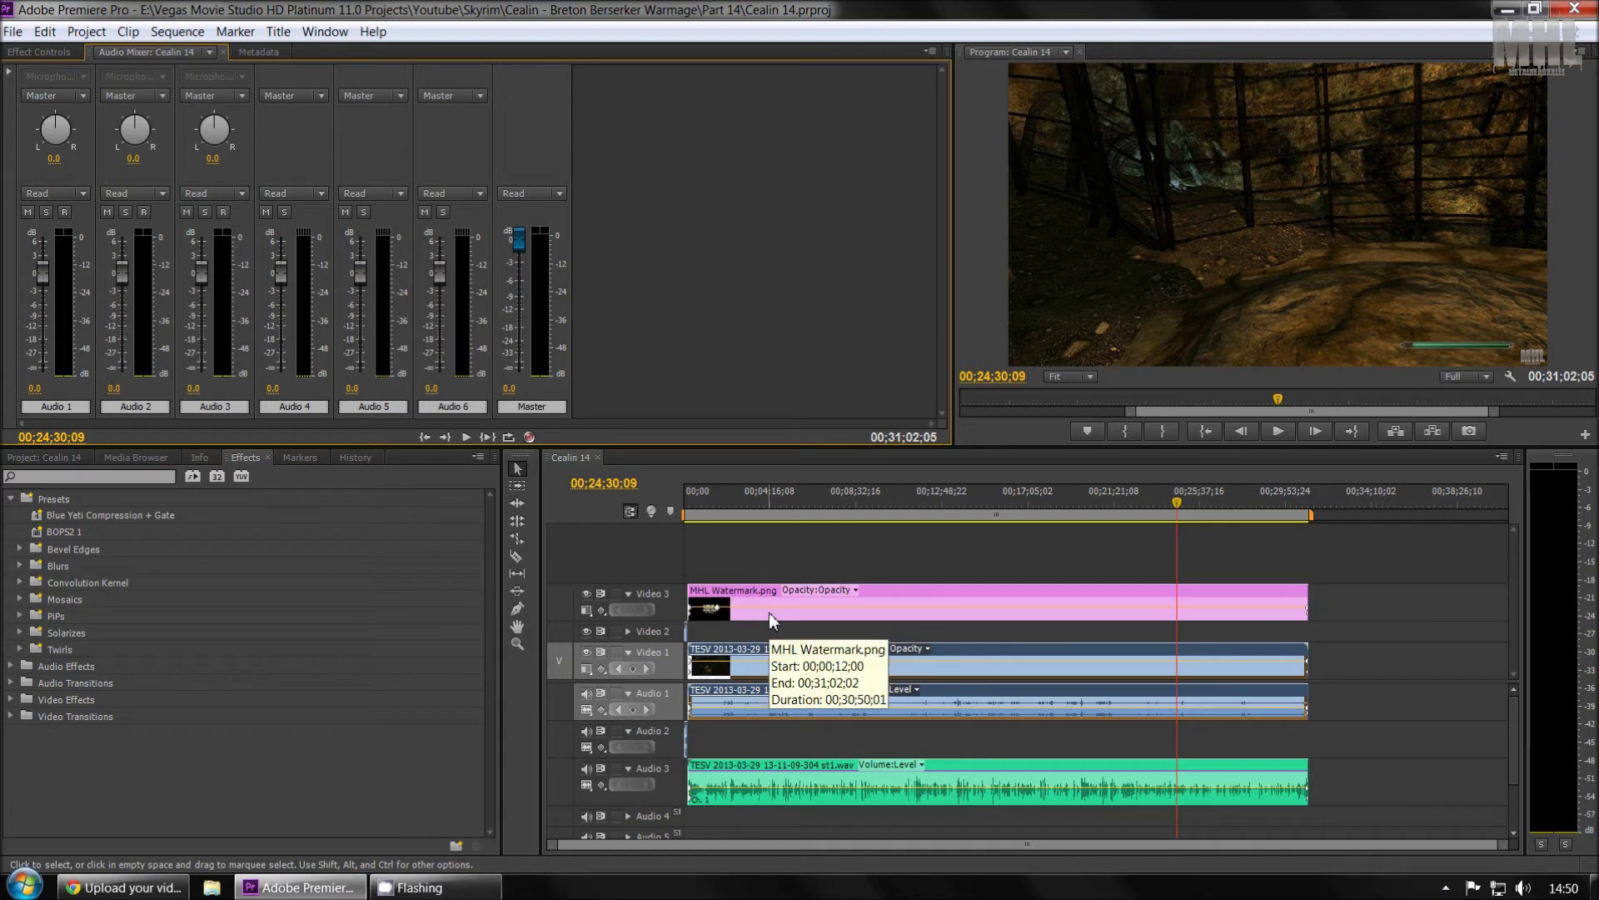
pyautogui.click(837, 670)
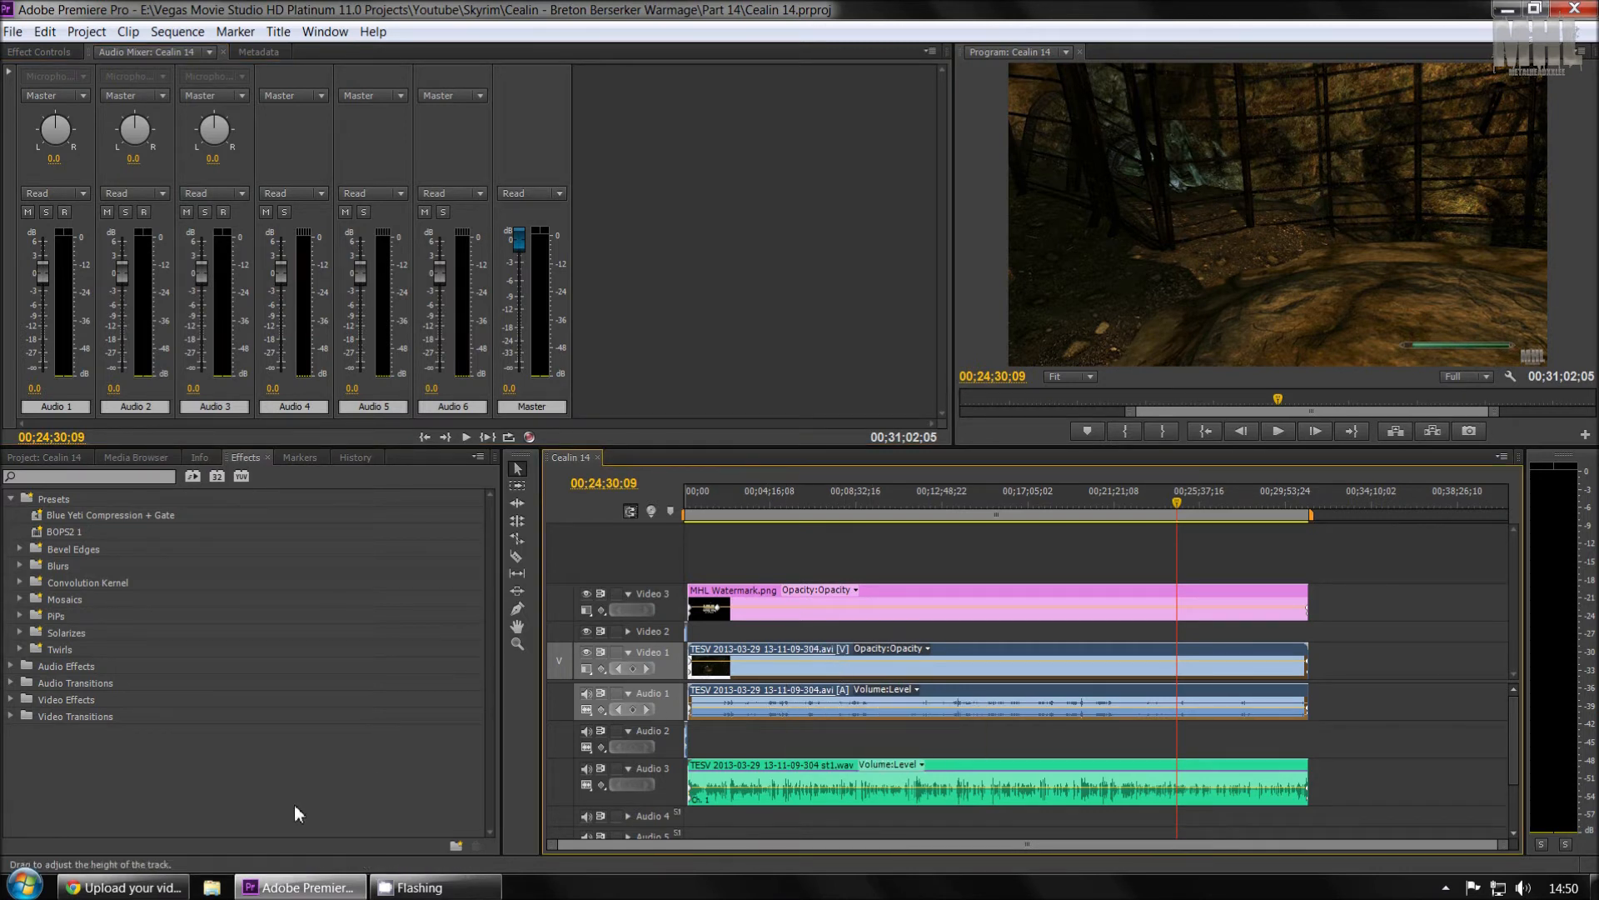
# Open the Corsair SSD 240GB drive in Windows Explorer and view the file details of the BioShockInfinite 14-12-00-656.avi recording
pyautogui.click(211, 887)
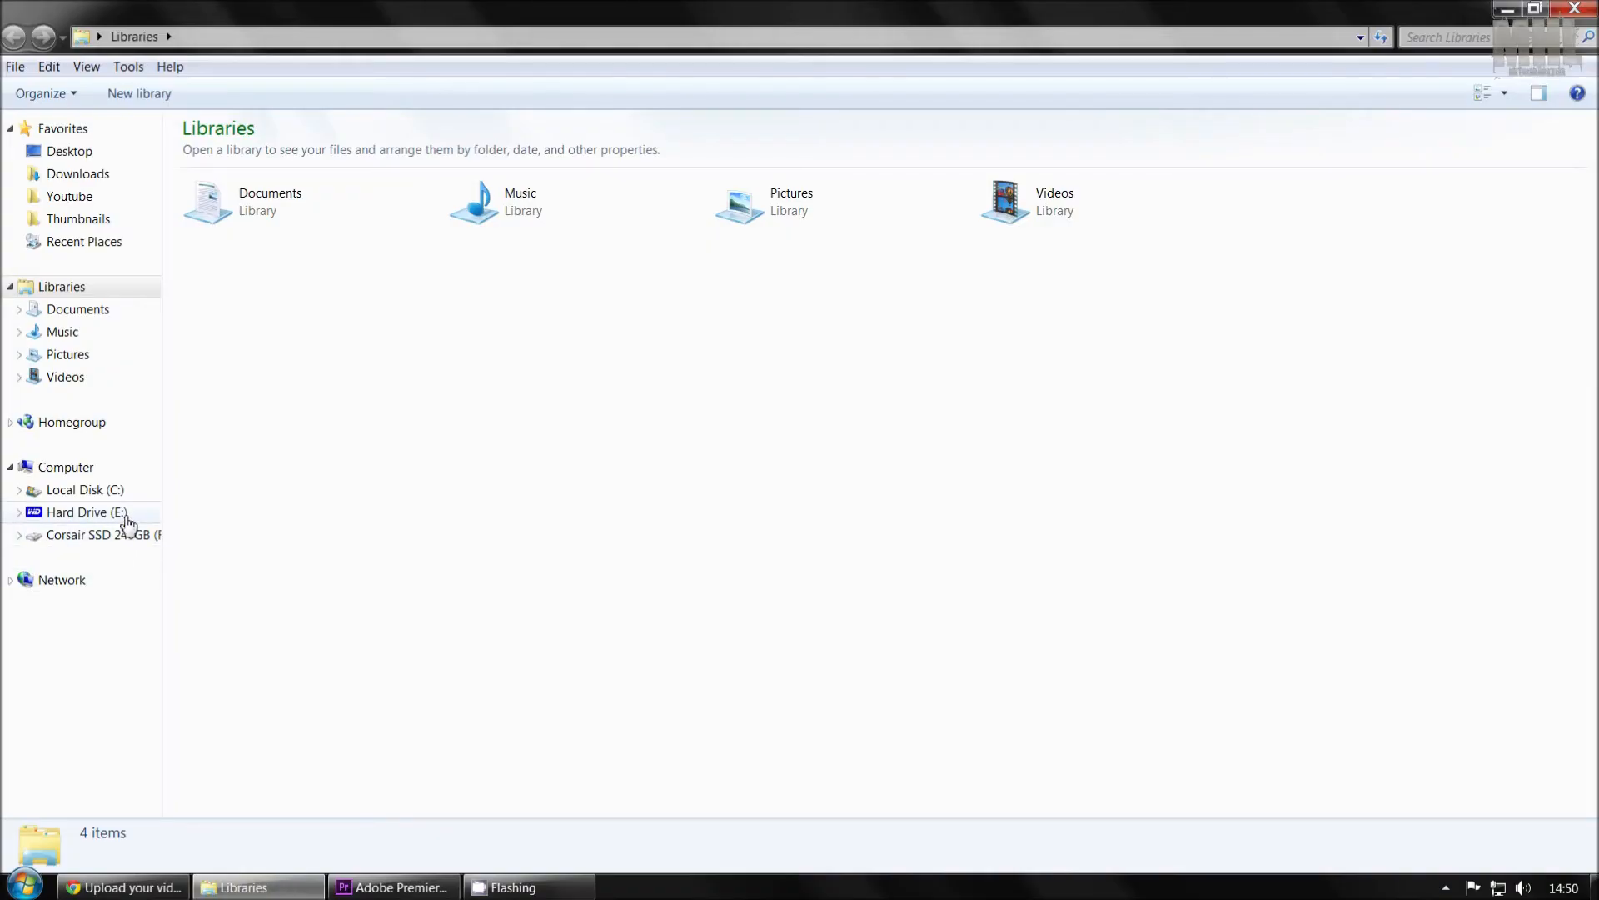
pyautogui.click(121, 535)
pyautogui.click(348, 170)
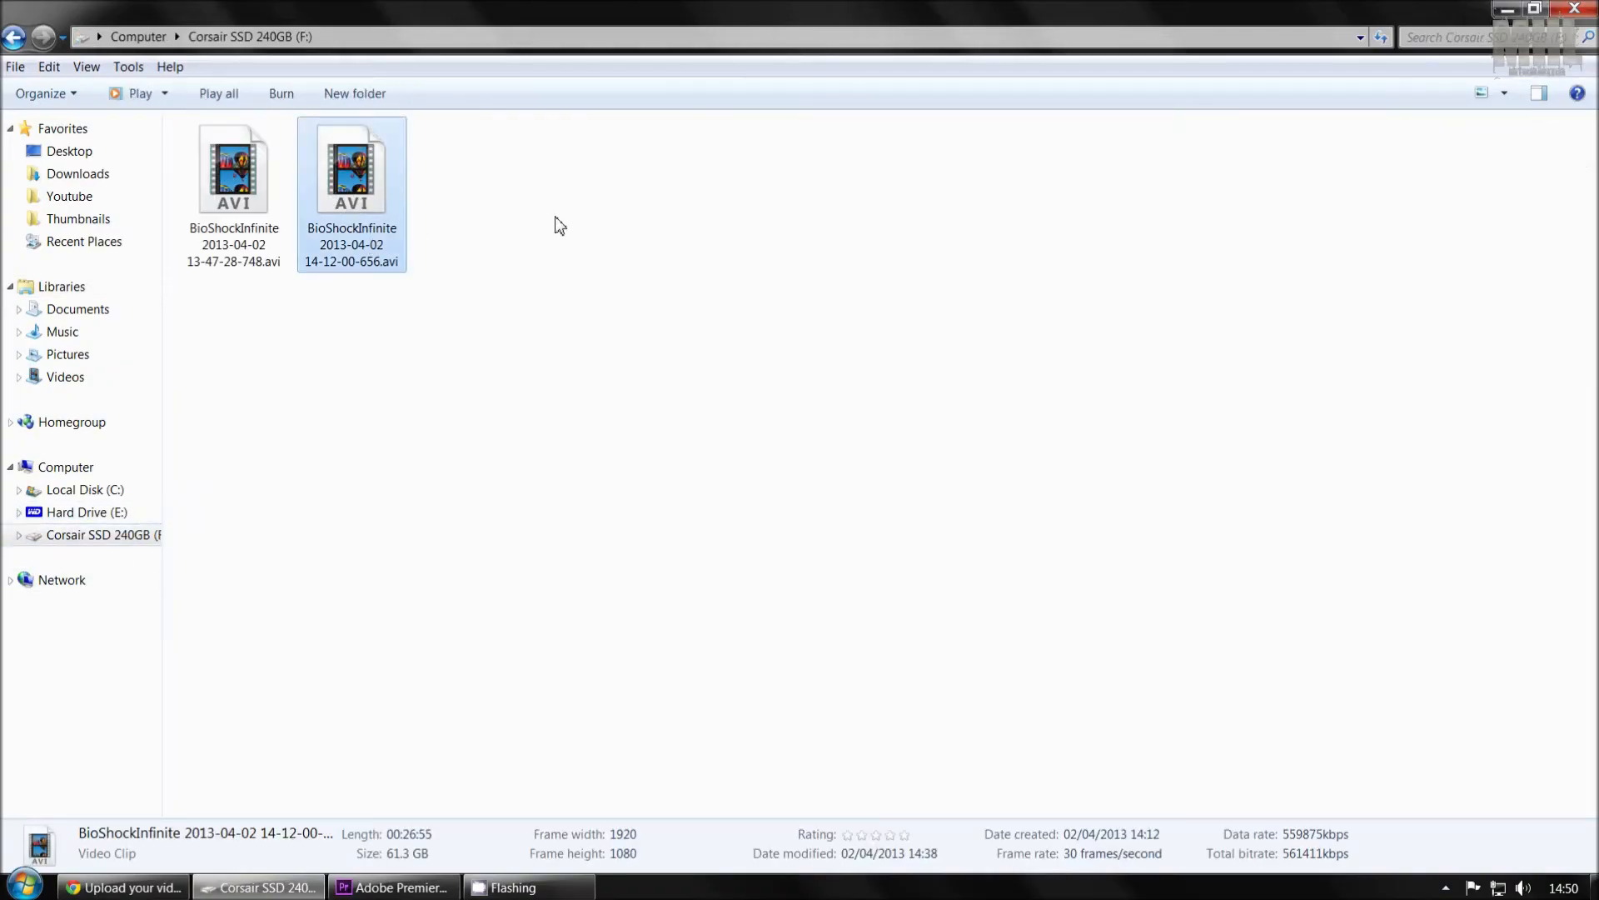
pyautogui.rightClick(376, 151)
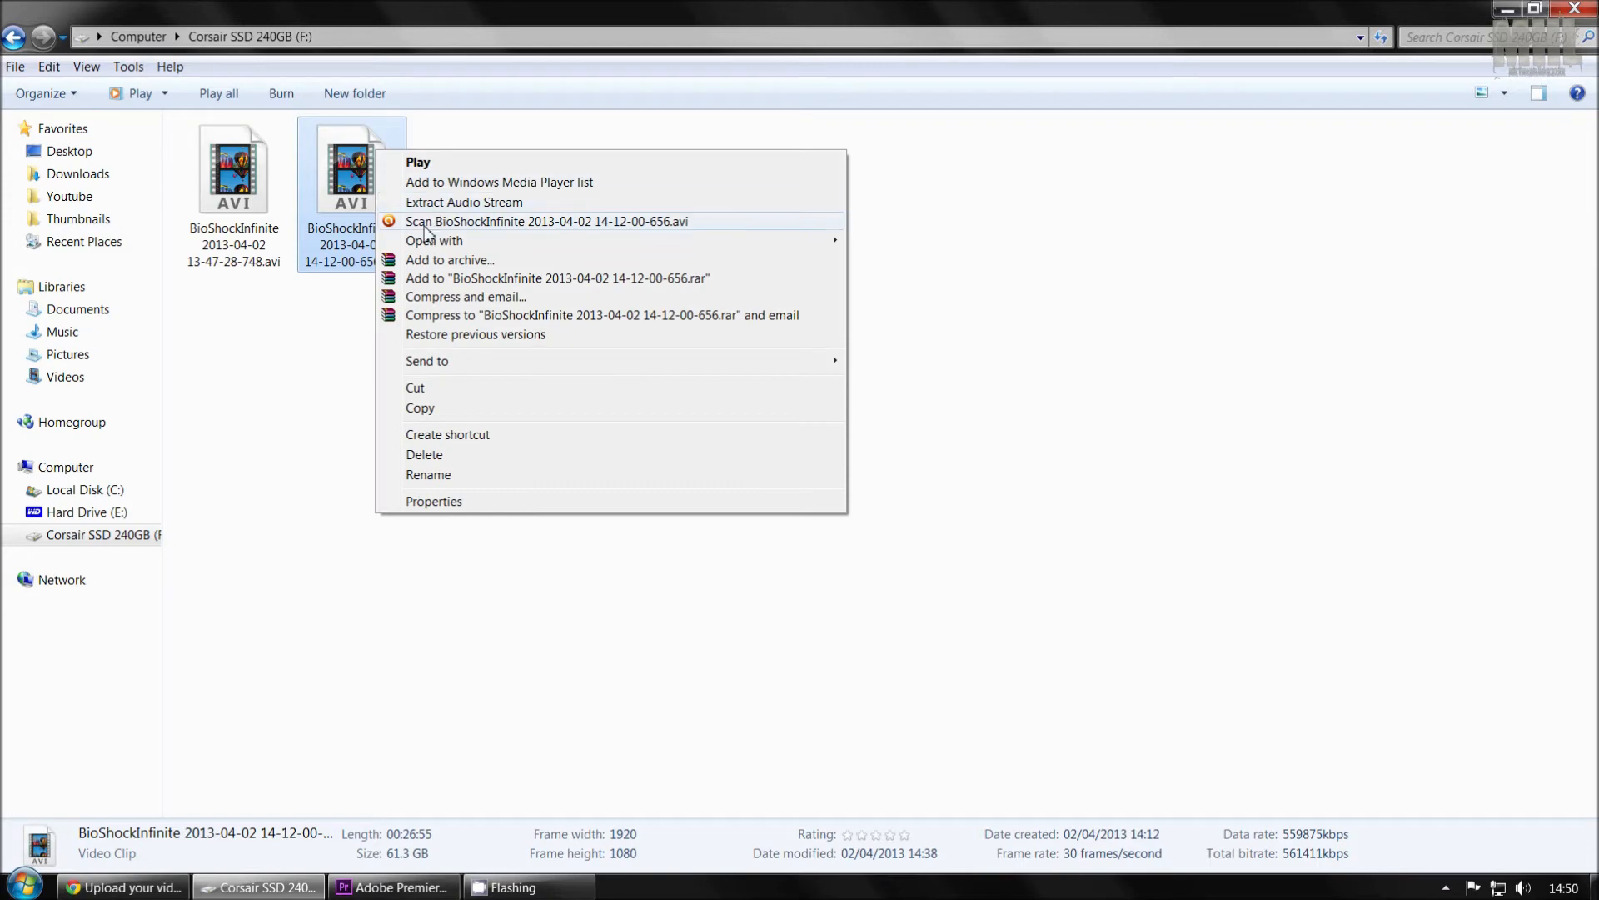
pyautogui.click(267, 425)
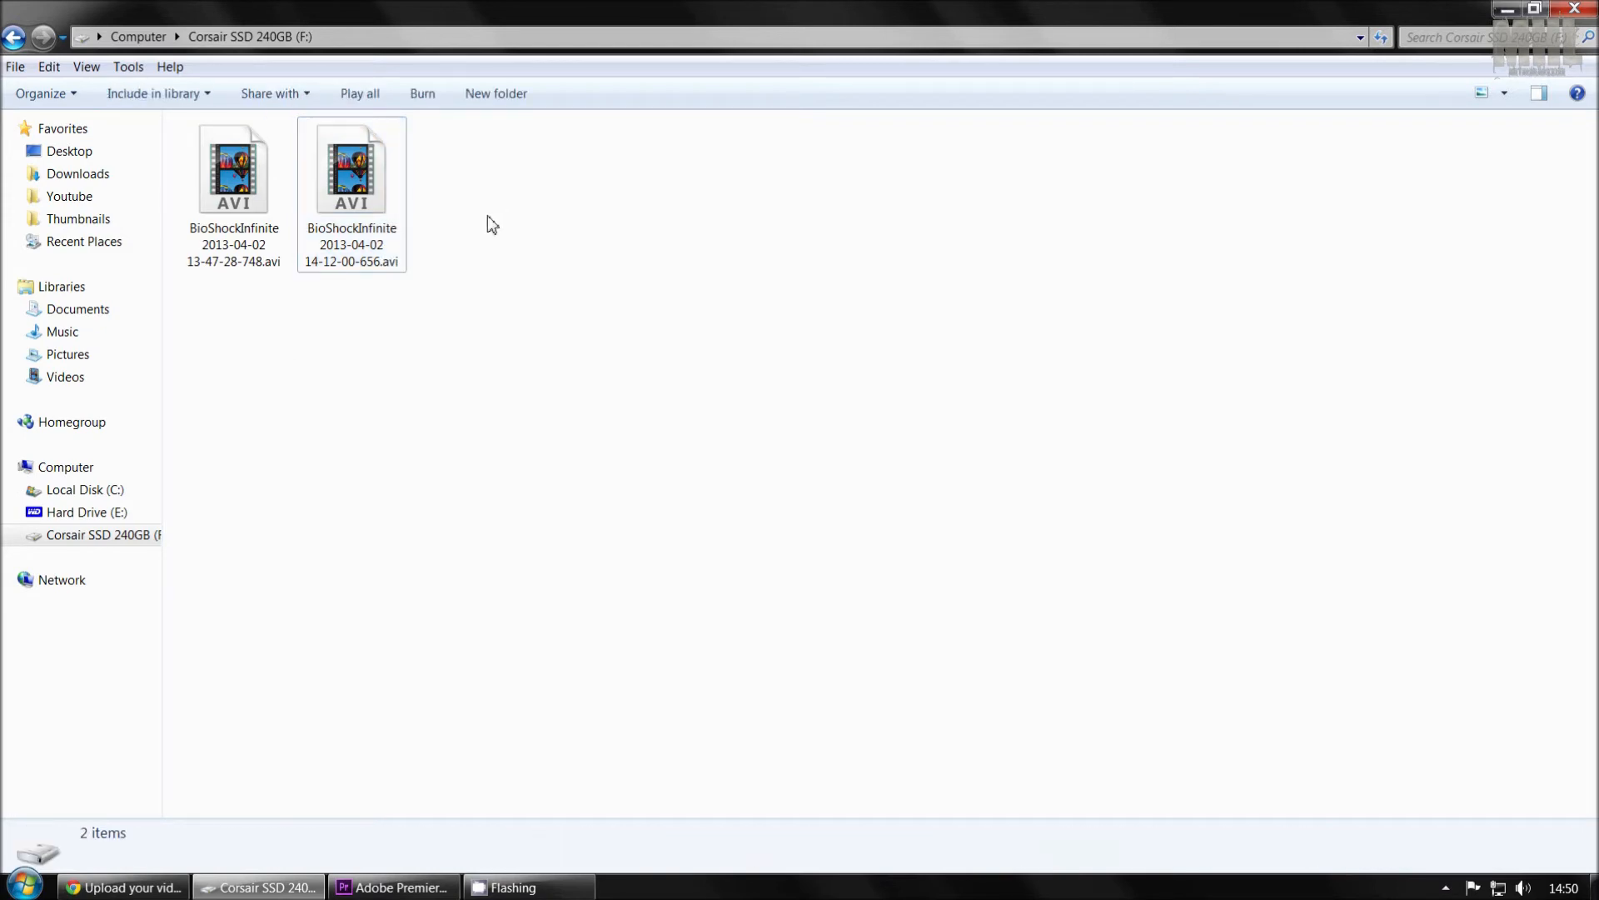
# Return to Adobe Premiere Pro and select the voice audio, watermark and gameplay clips in turn on the timeline
pyautogui.click(398, 887)
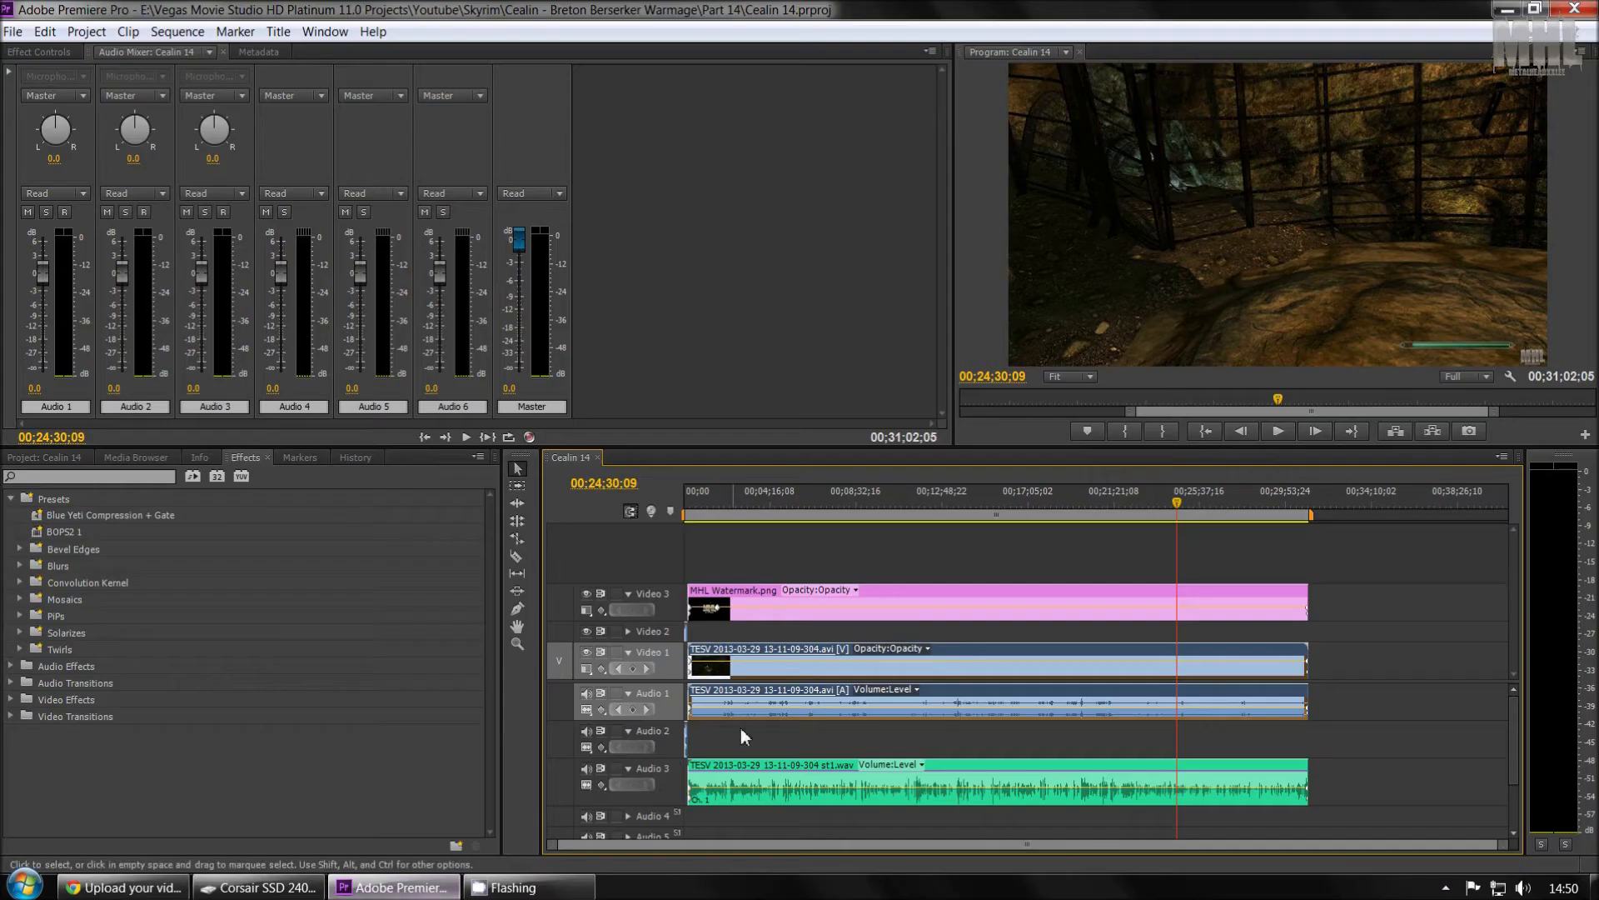
pyautogui.click(734, 791)
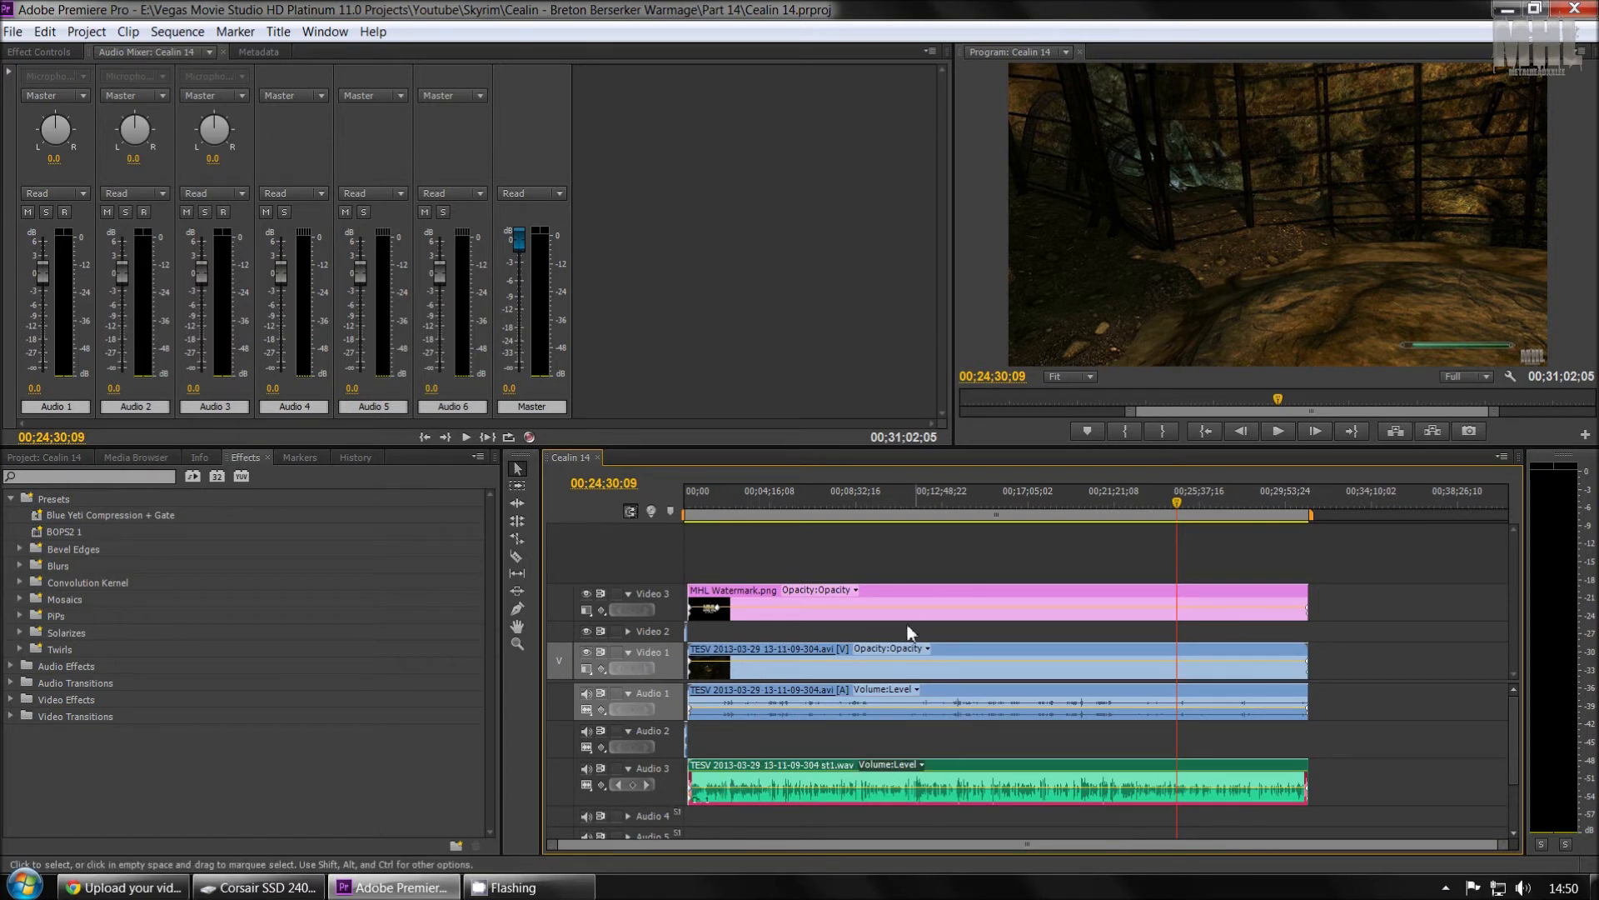
pyautogui.click(857, 617)
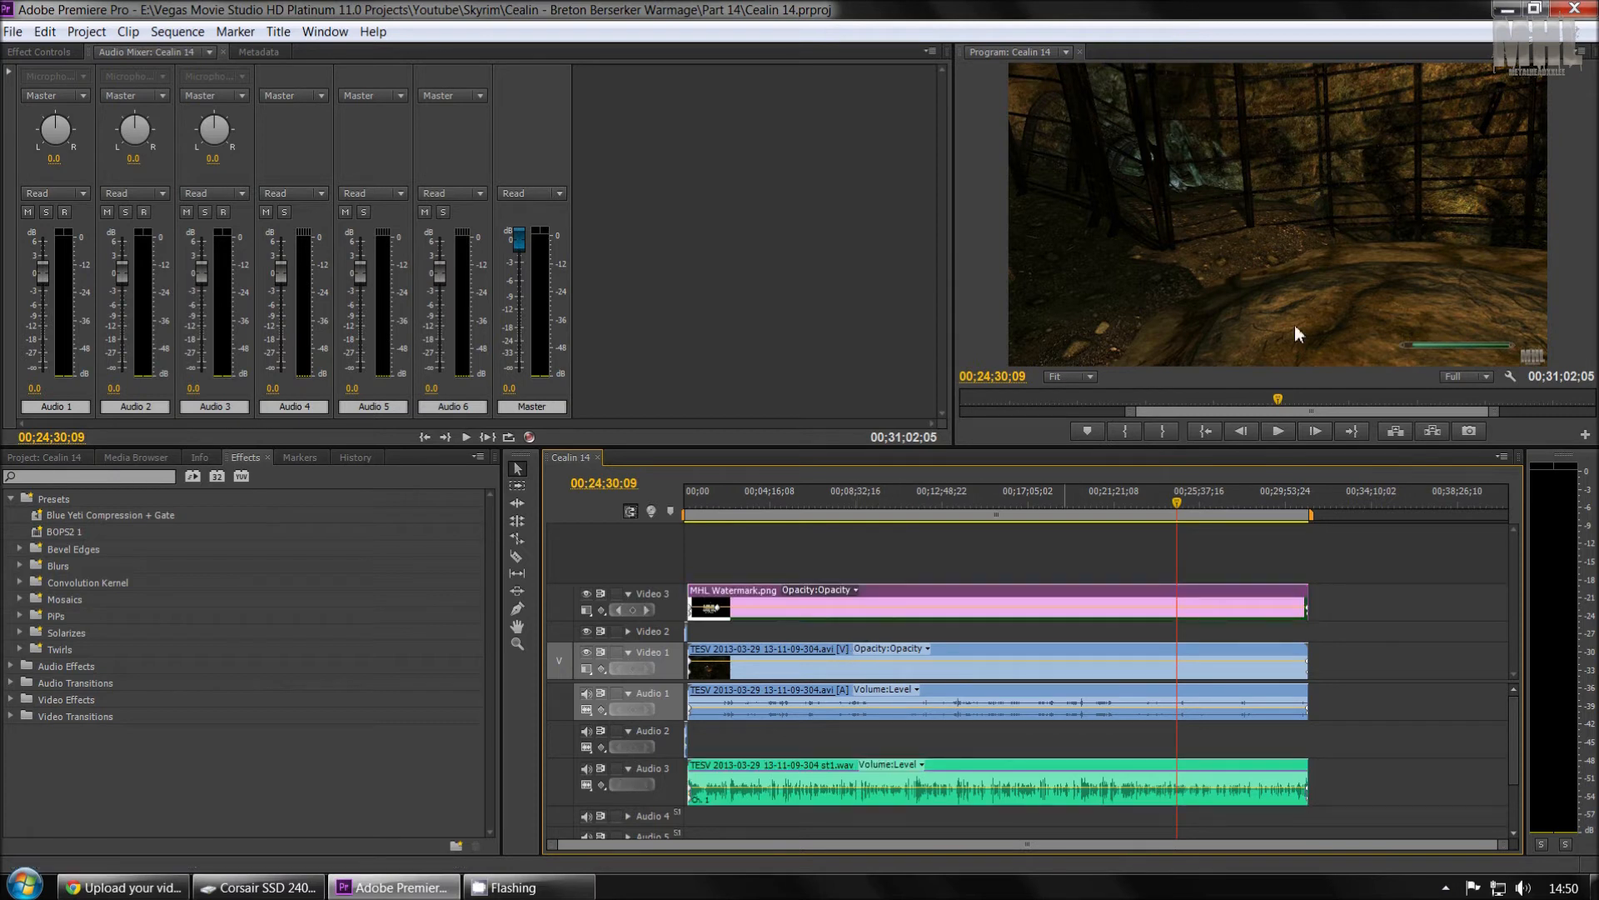
pyautogui.click(1022, 667)
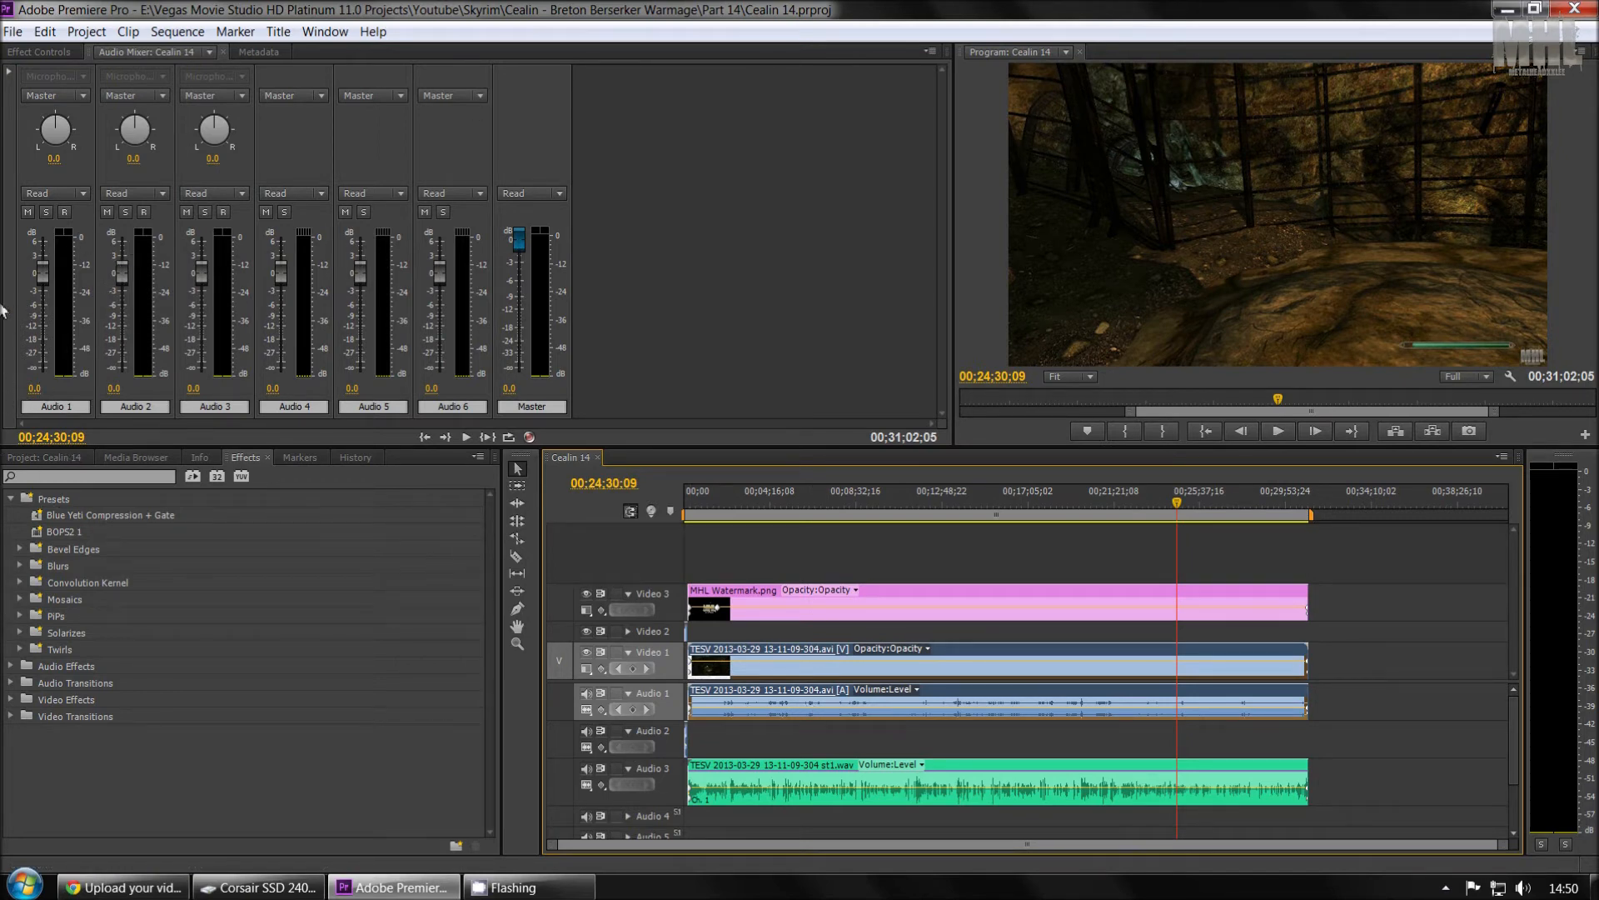
# Select the voice clip on Audio 3 and examine its Dynamics effect's AutoGate, Compressor and other custom settings
pyautogui.click(766, 786)
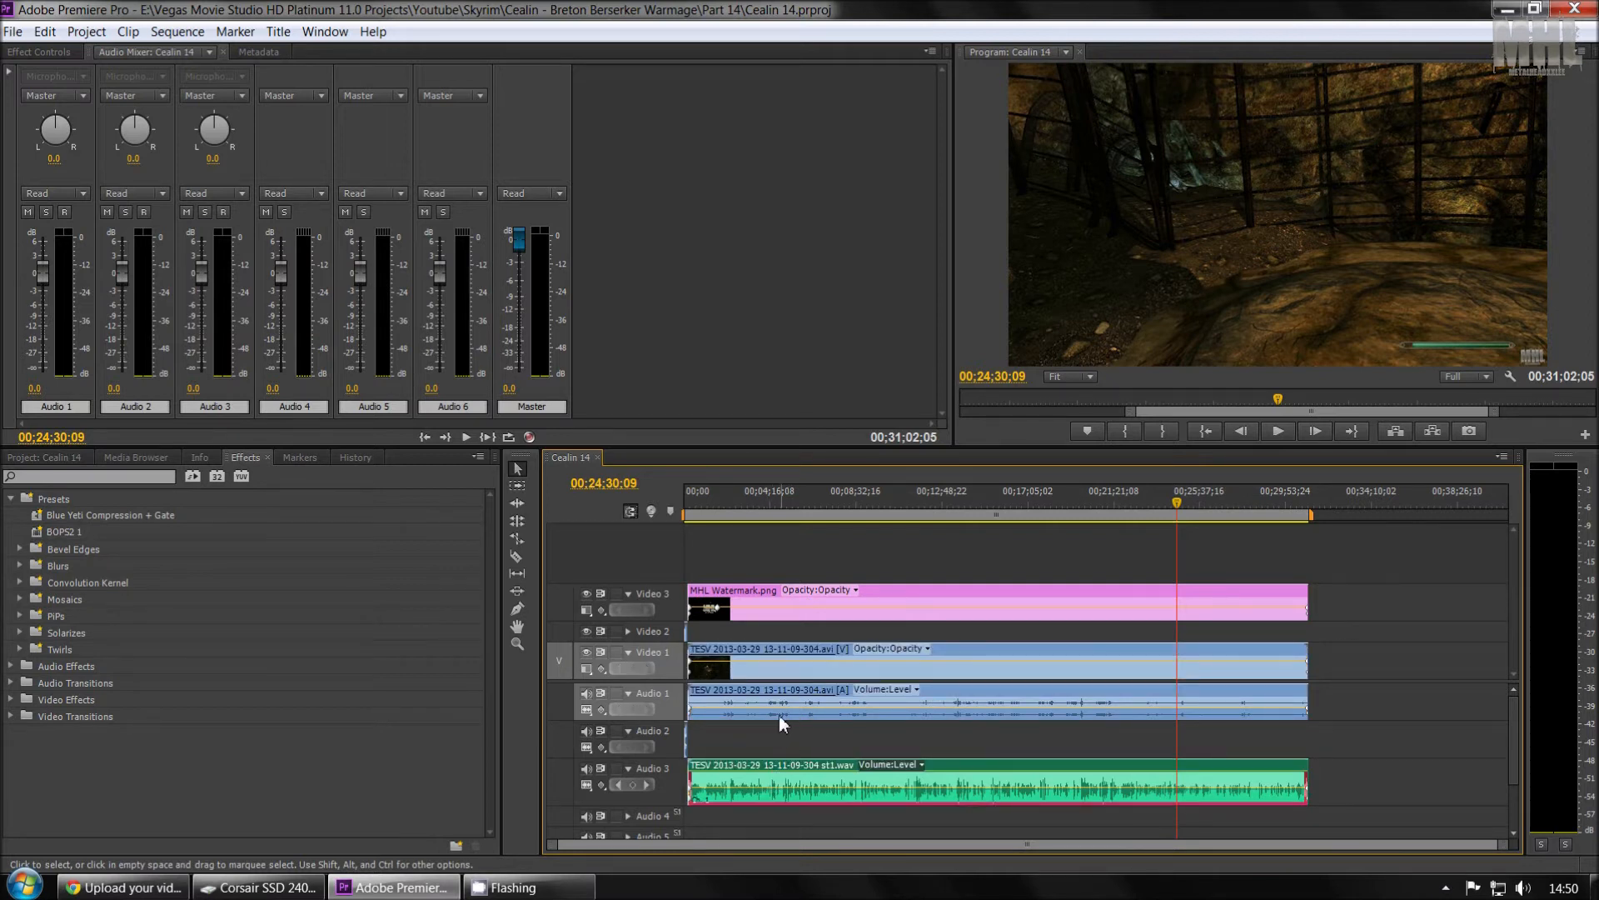
pyautogui.click(50, 53)
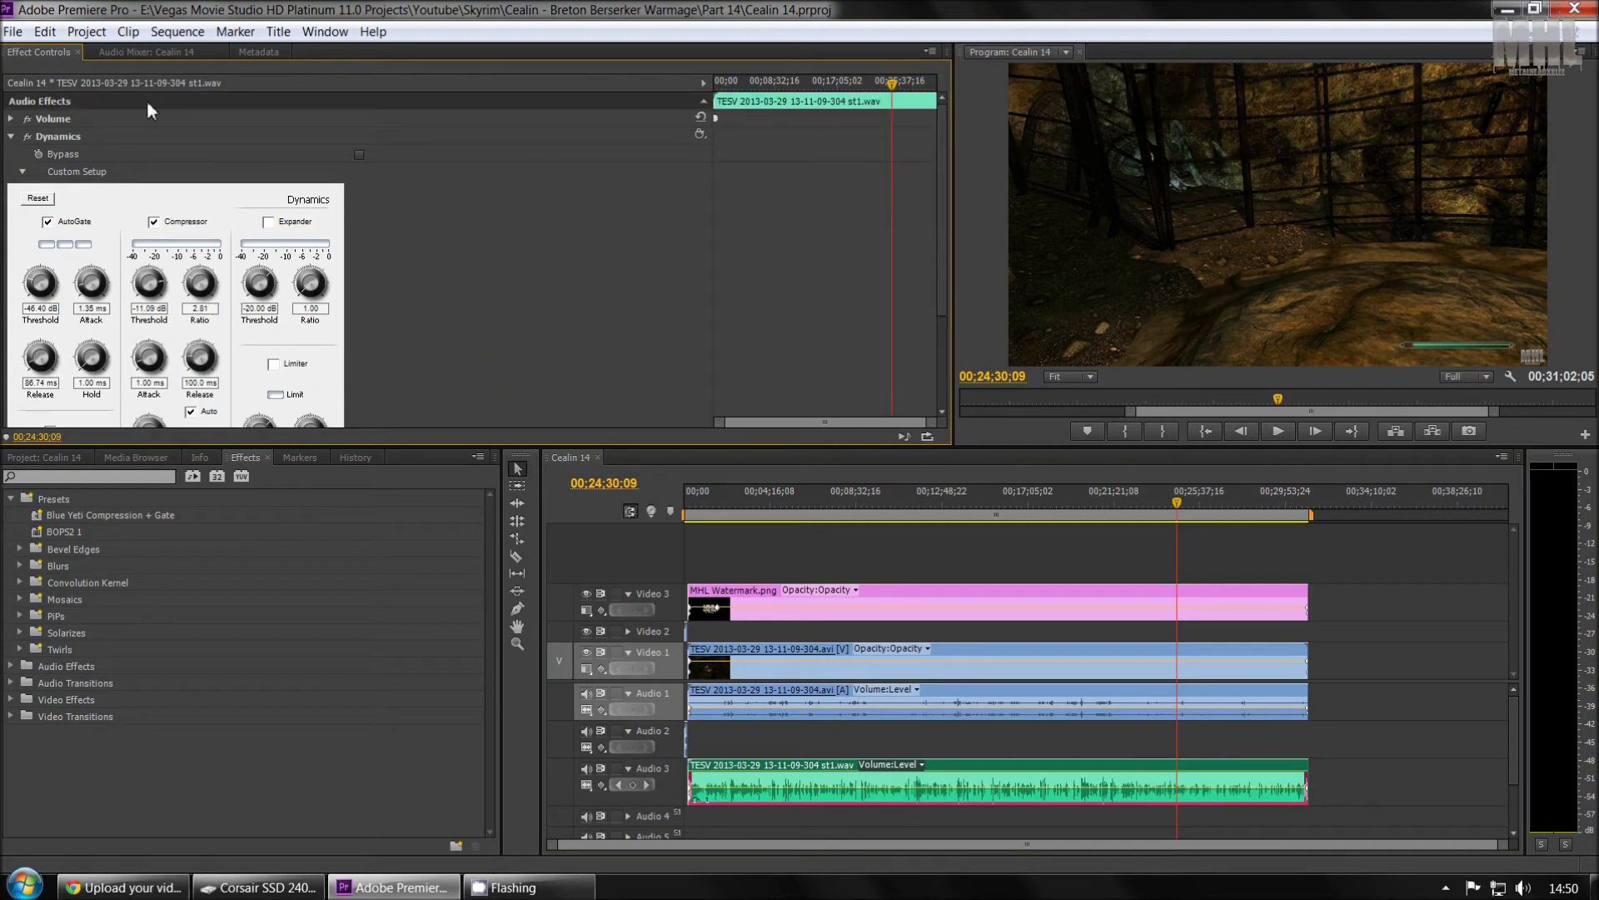
pyautogui.scroll(-1, 49, 225)
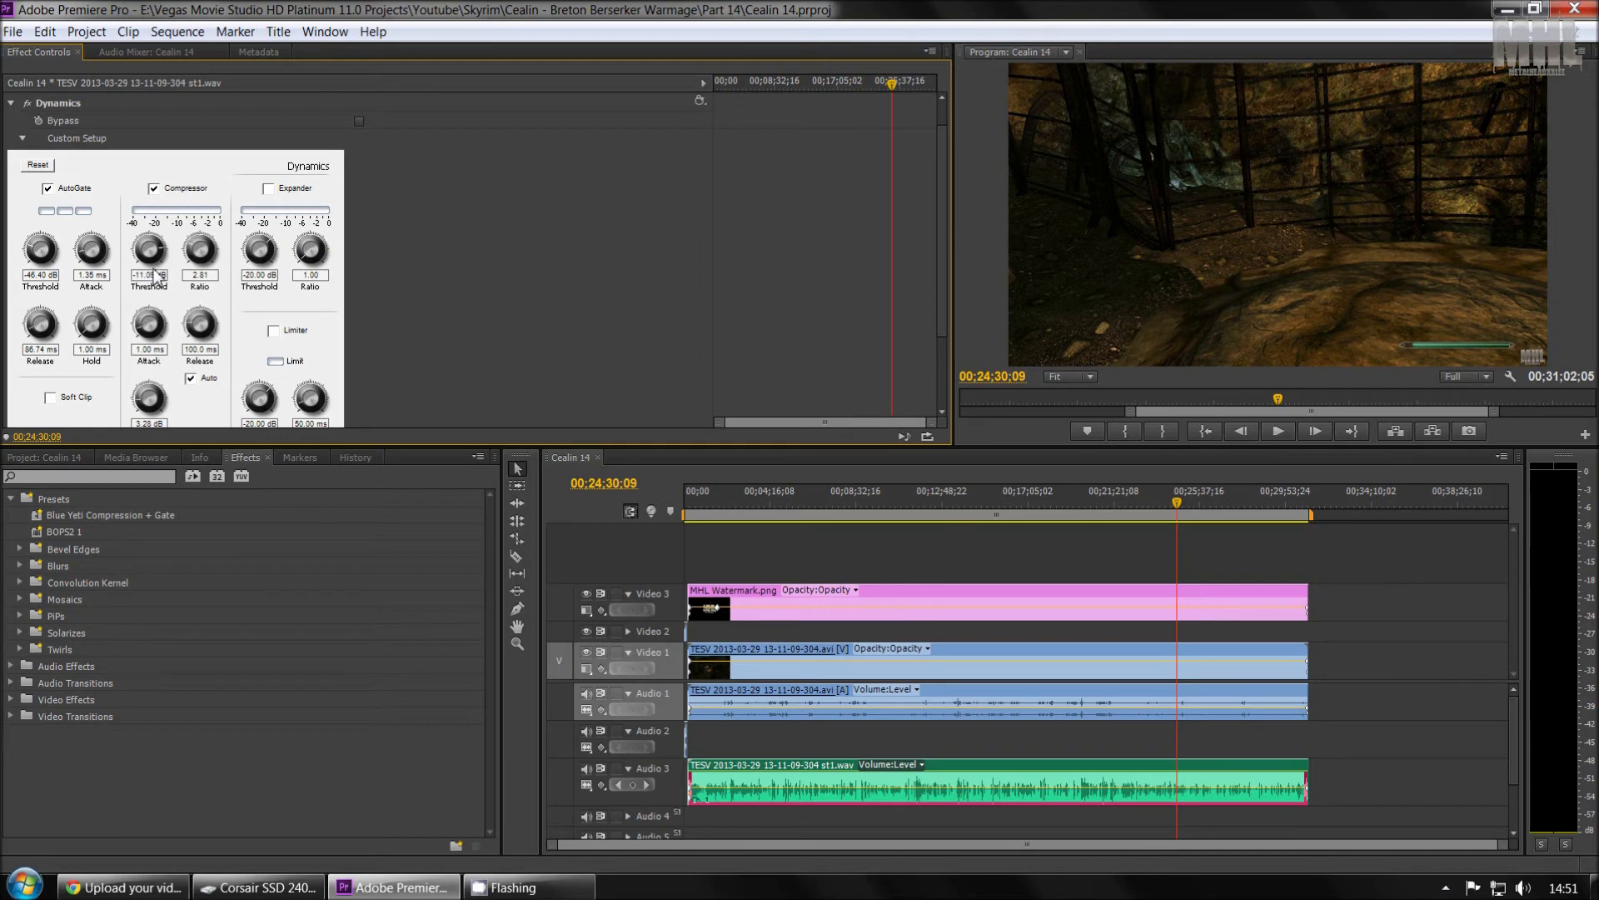
pyautogui.scroll(-2, 392, 133)
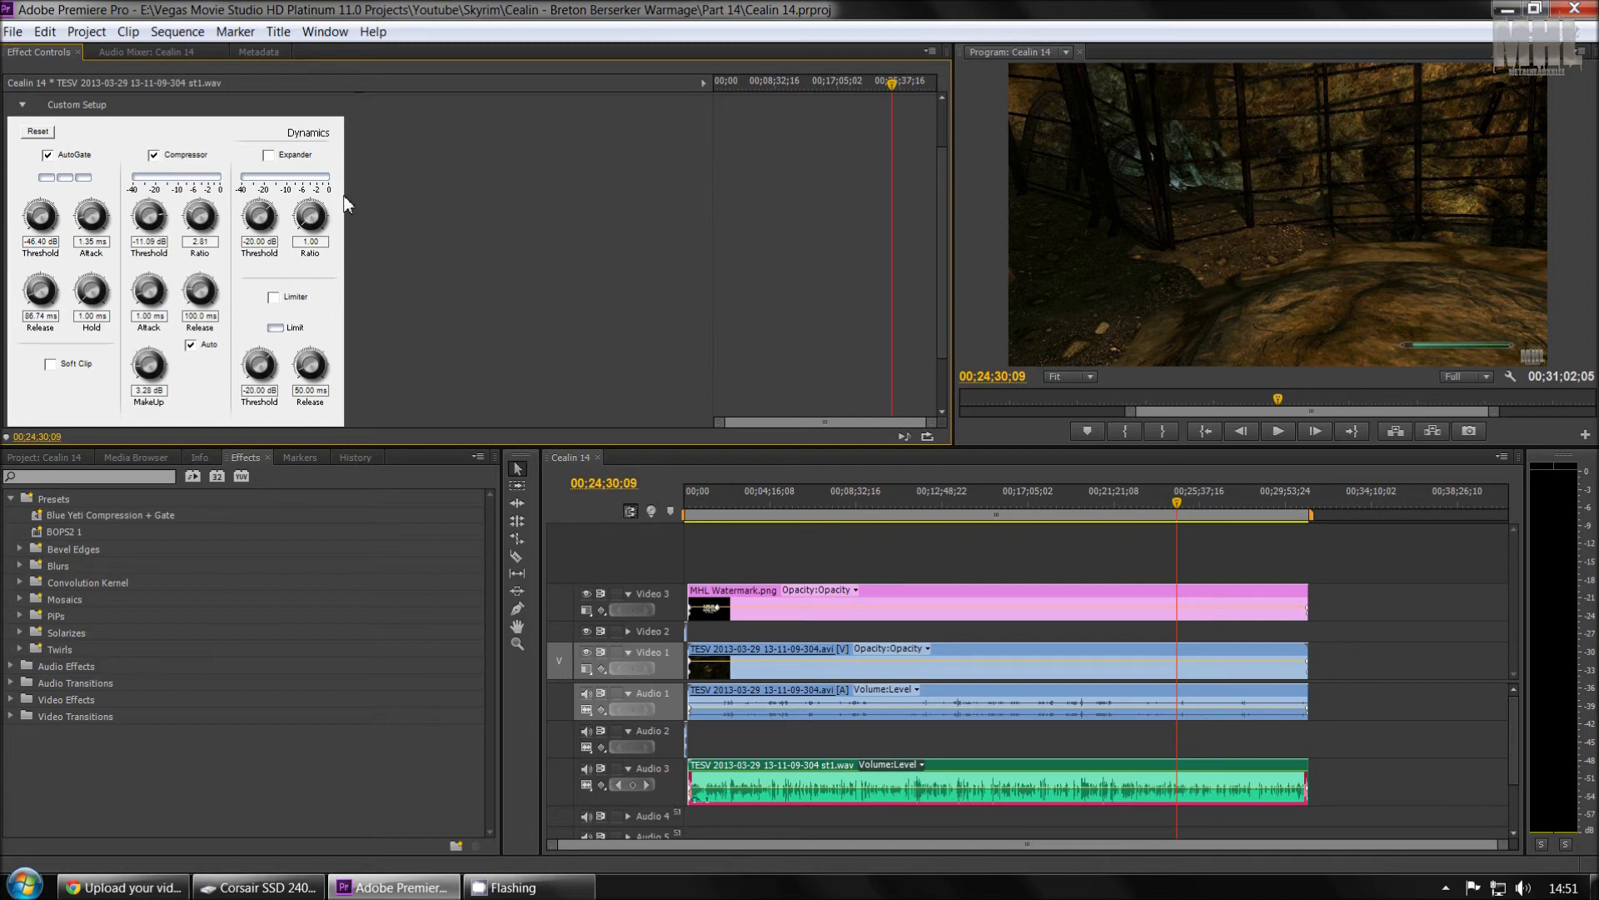
pyautogui.scroll(-1, 204, 373)
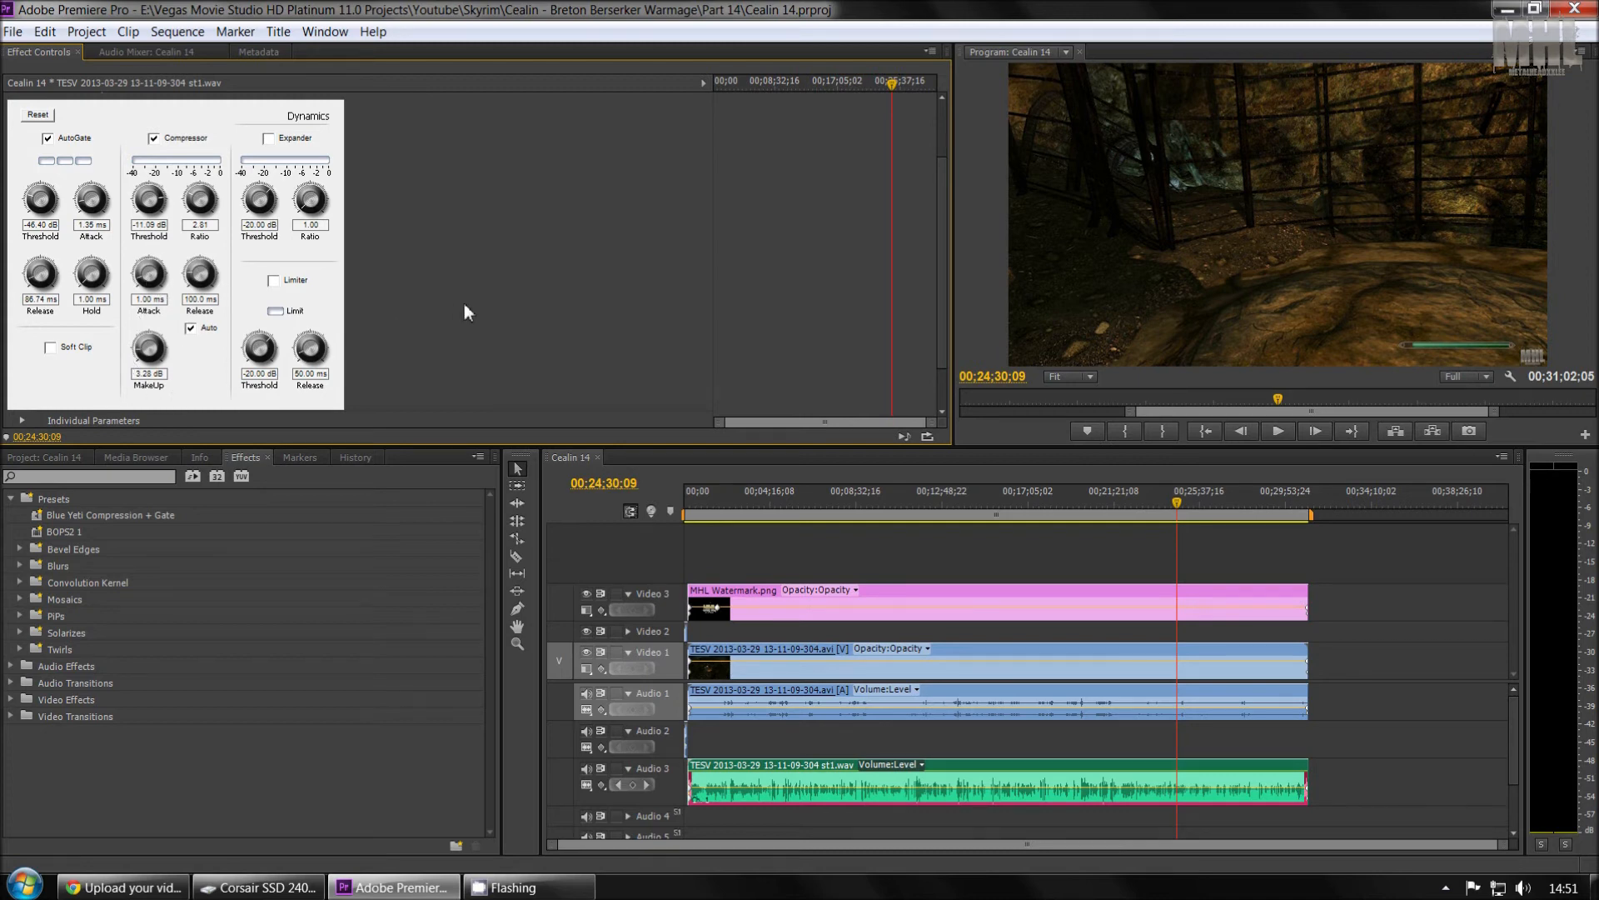
pyautogui.scroll(2, 320, 154)
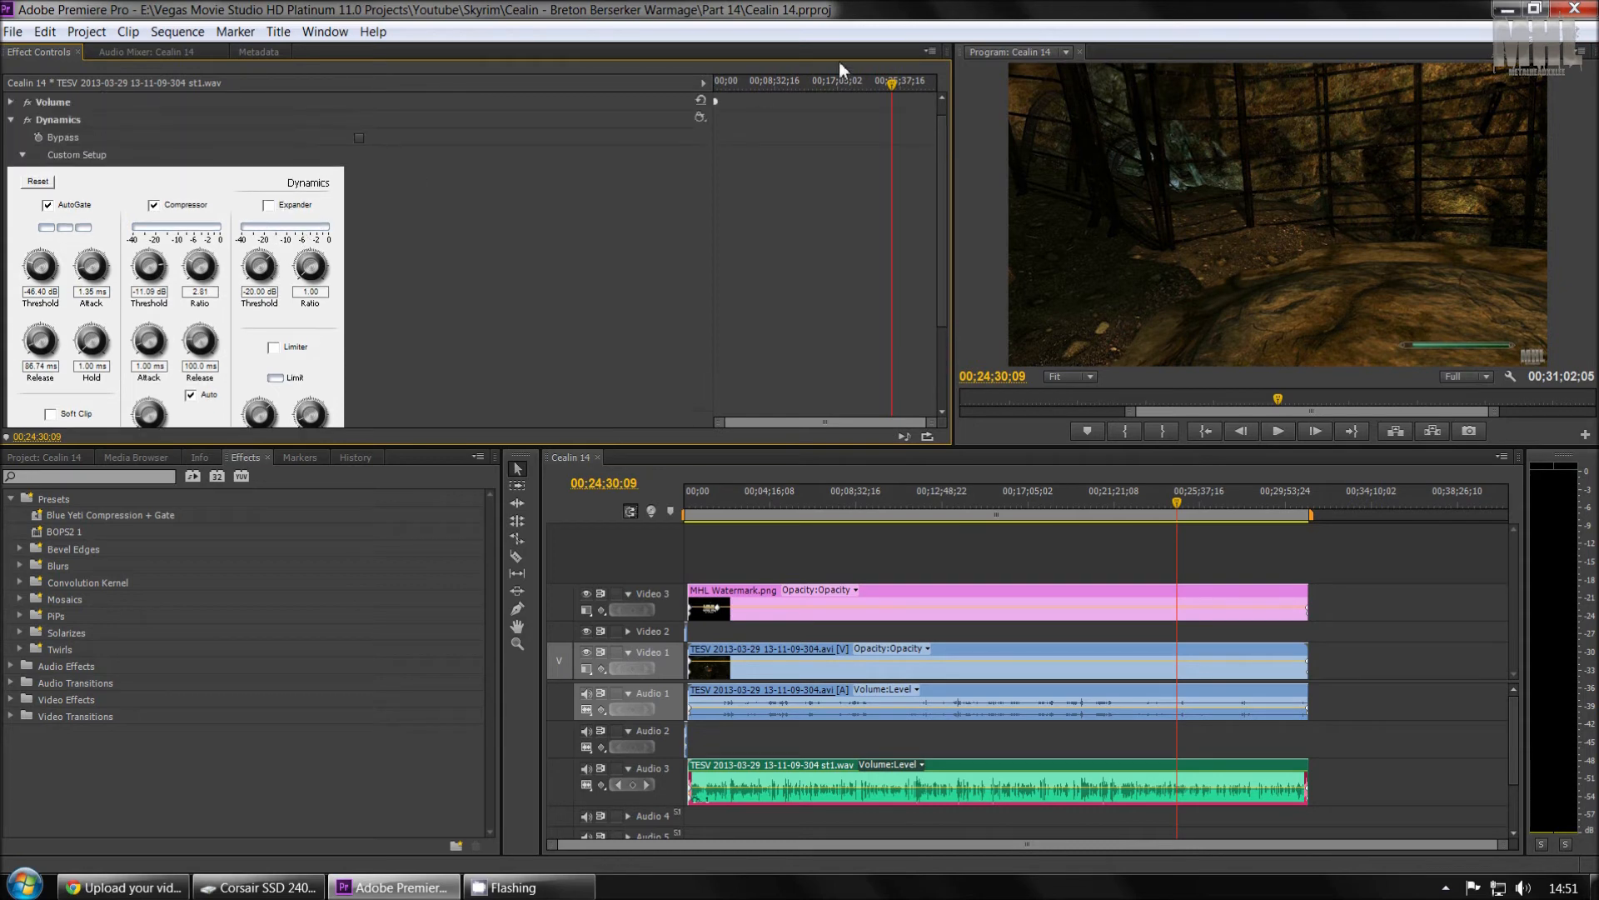
# Move the playhead to 00;00;09;29 and examine the METAL Intro 1080p.mp4 clip before the gameplay footage on the timeline
pyautogui.click(699, 510)
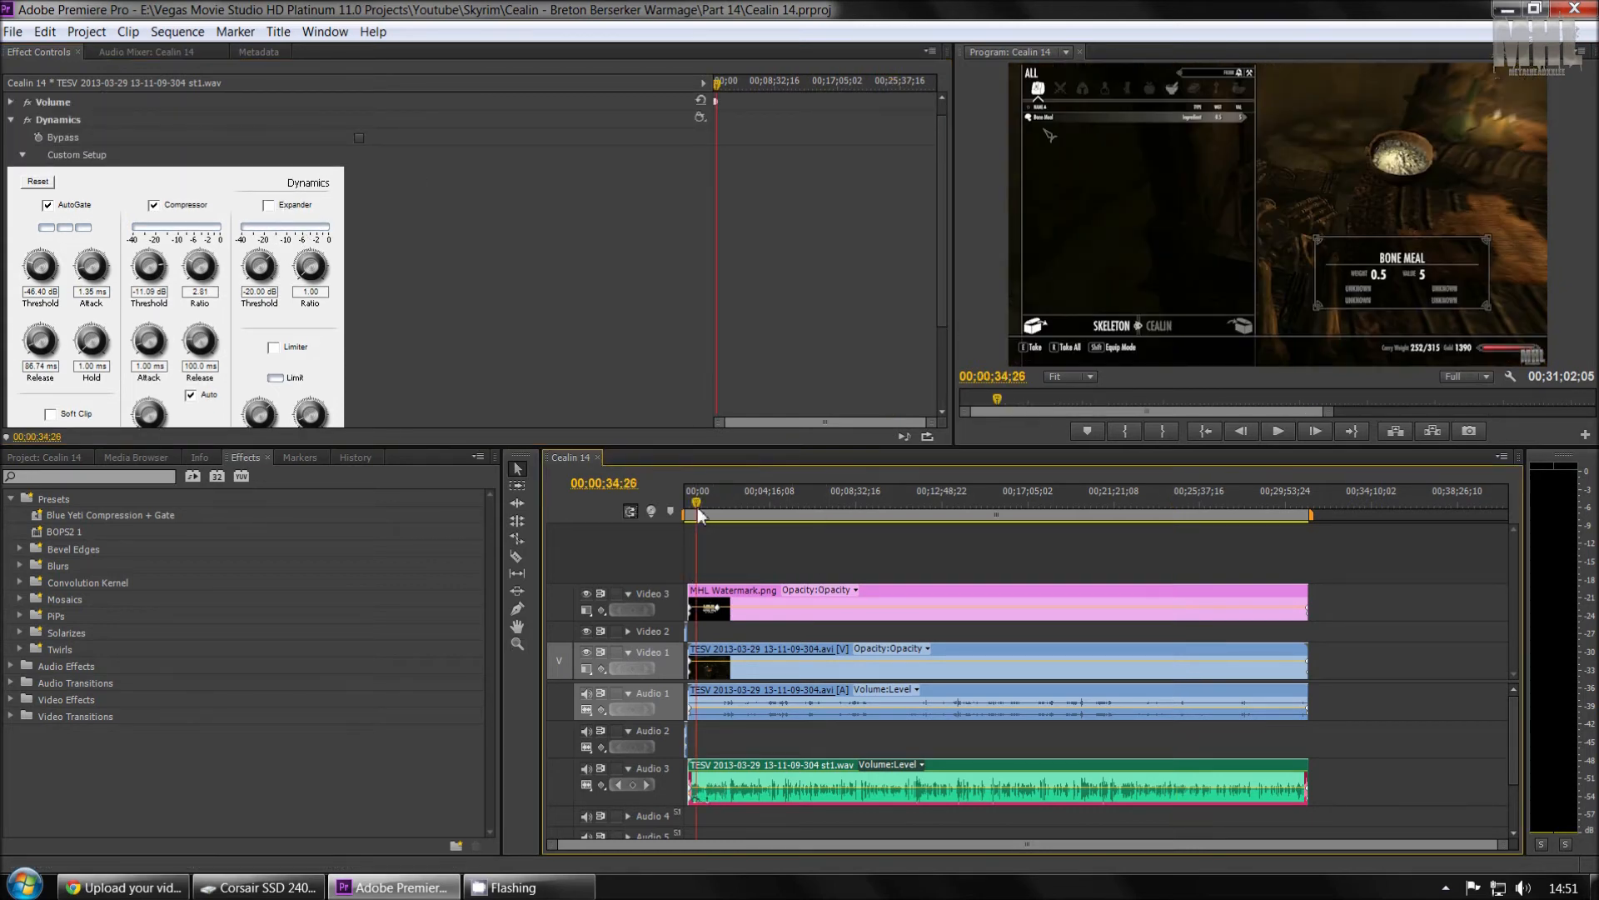
pyautogui.click(1201, 433)
pyautogui.click(816, 498)
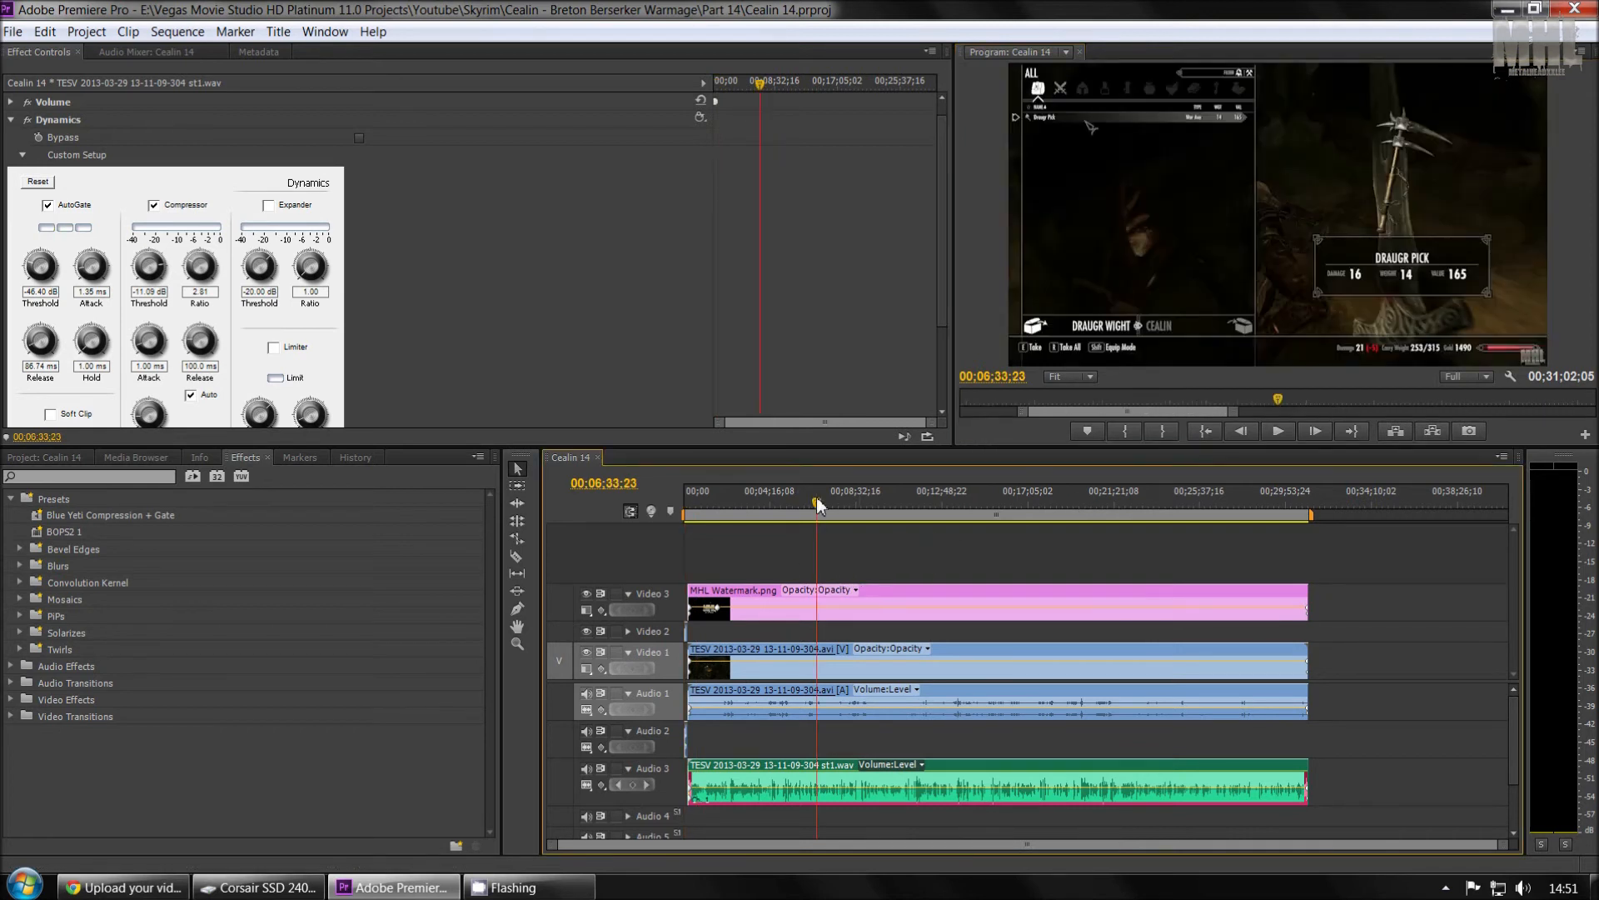
pyautogui.press('=')
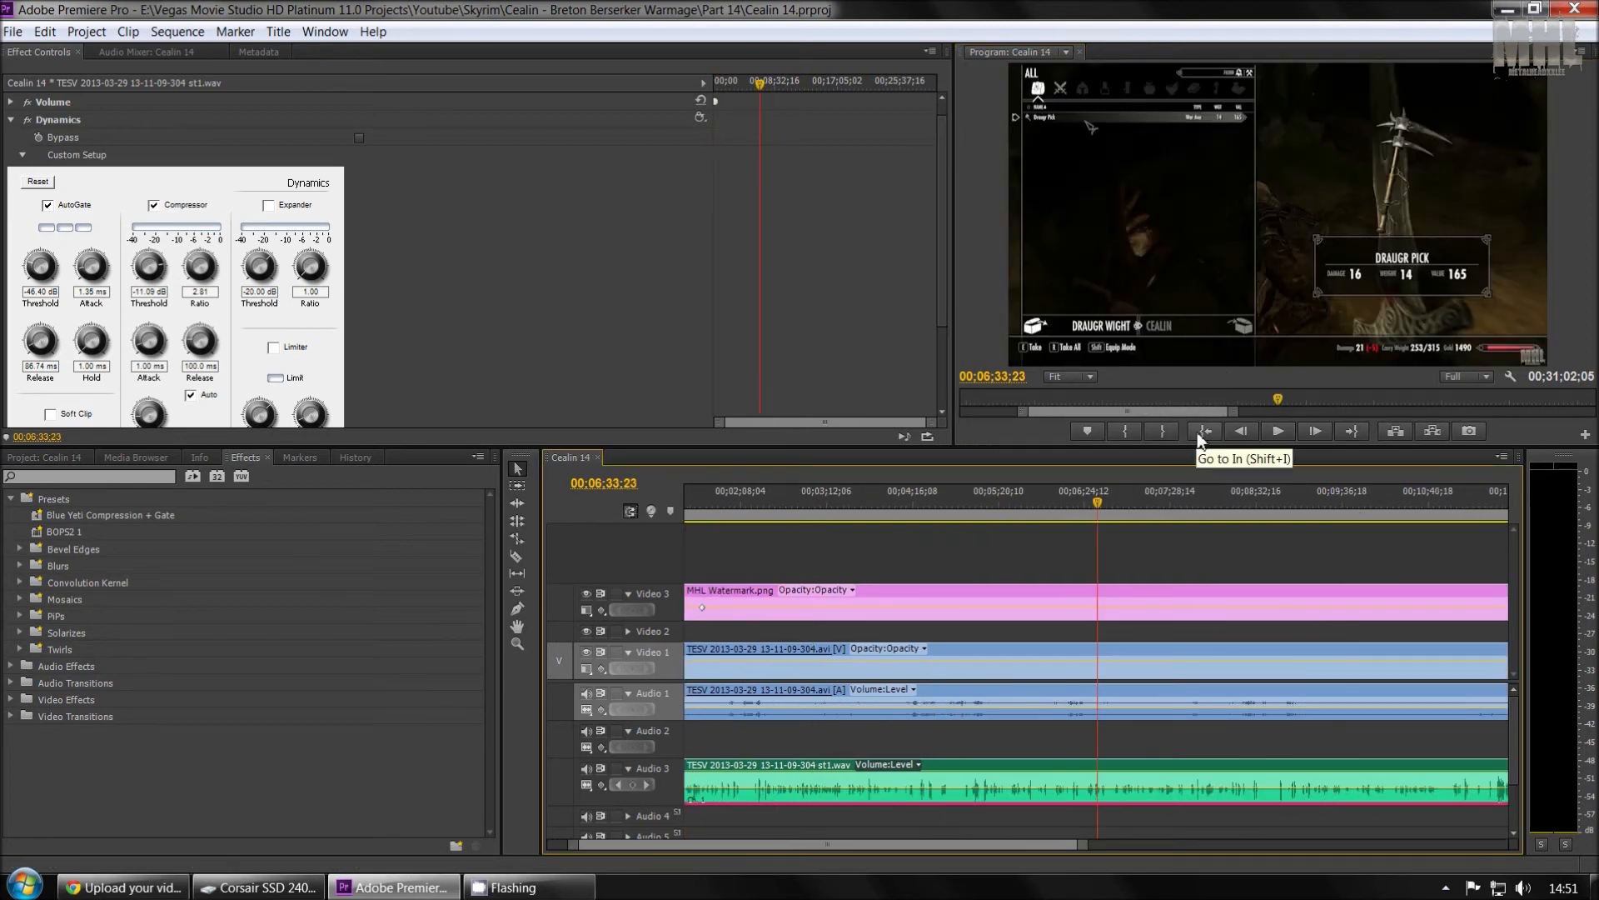
pyautogui.click(1196, 433)
pyautogui.click(692, 510)
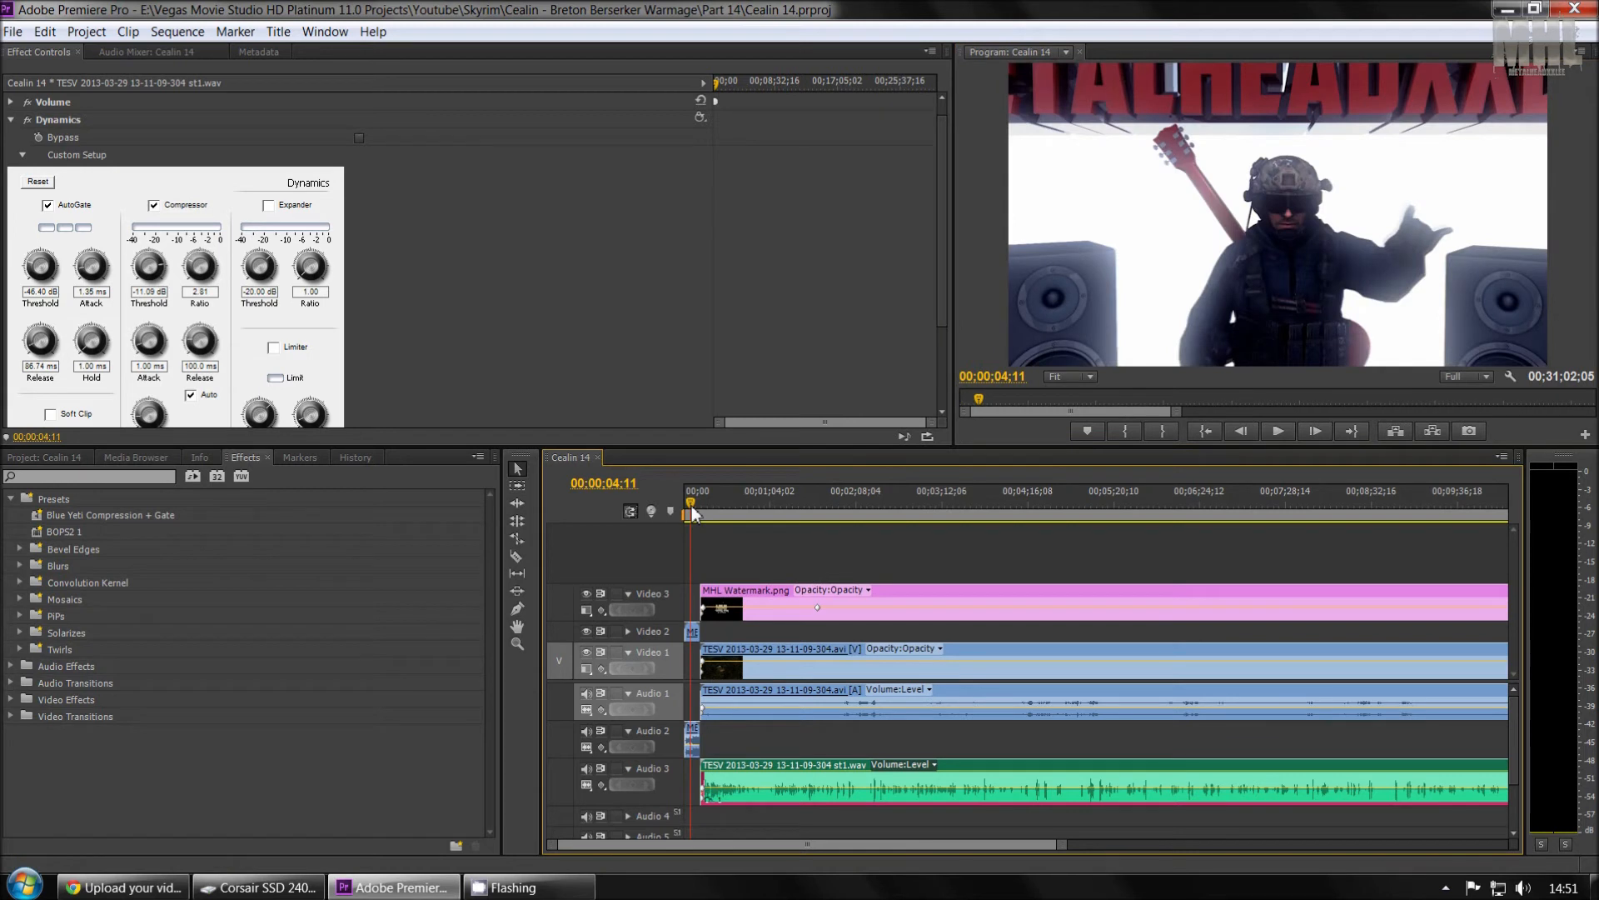
pyautogui.click(697, 497)
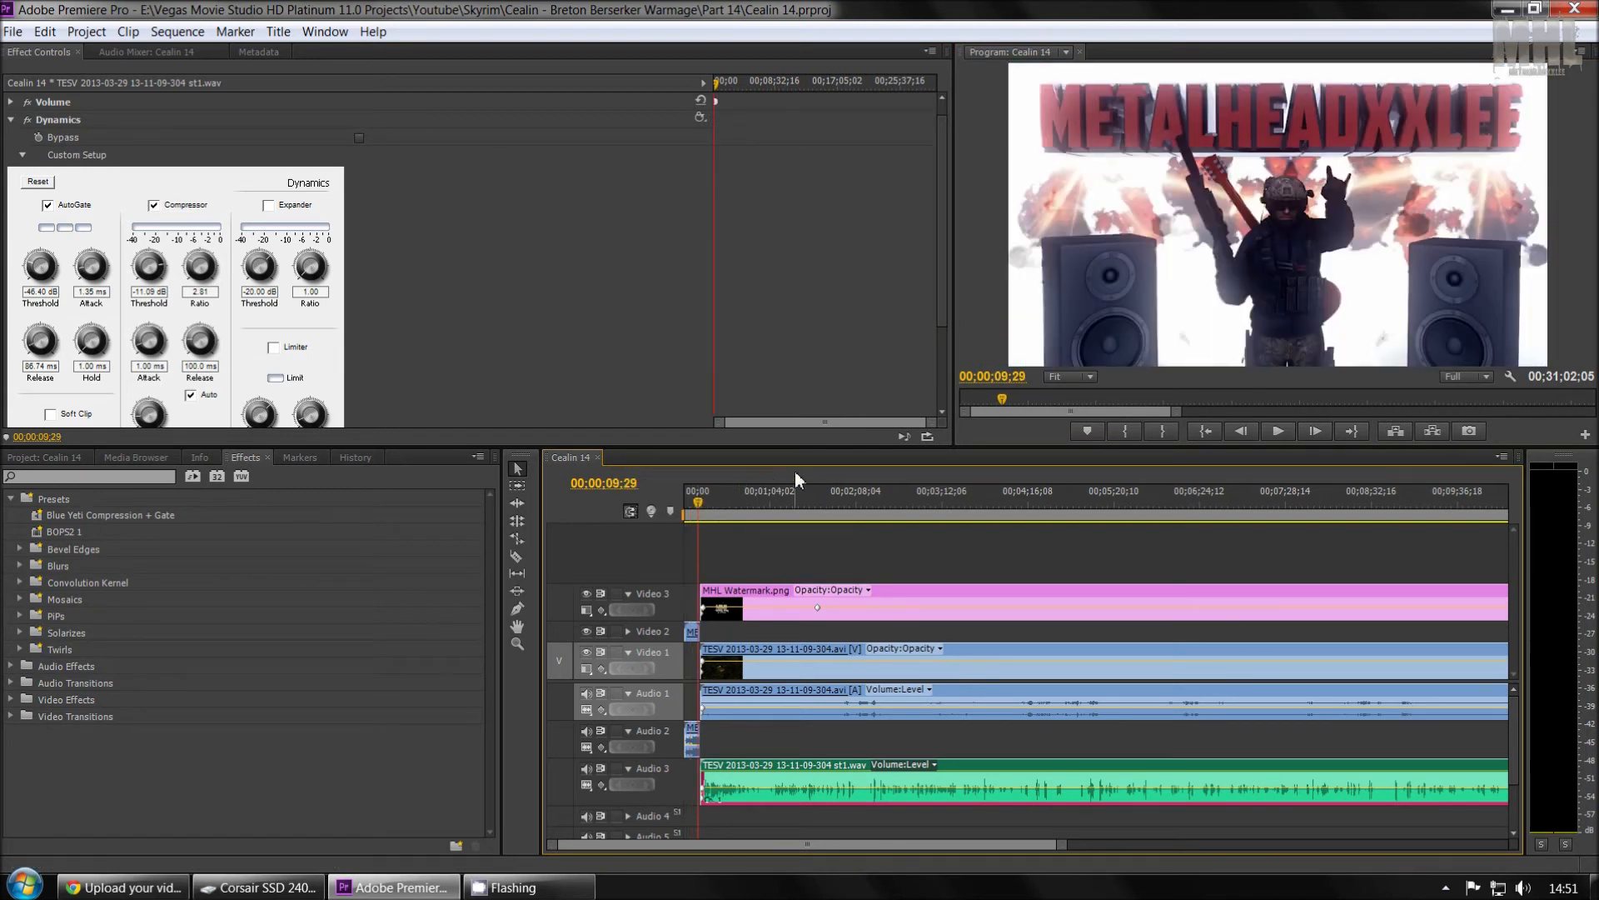
pyautogui.press('=')
pyautogui.press('=')
pyautogui.press('=')
pyautogui.press('=')
pyautogui.press('=')
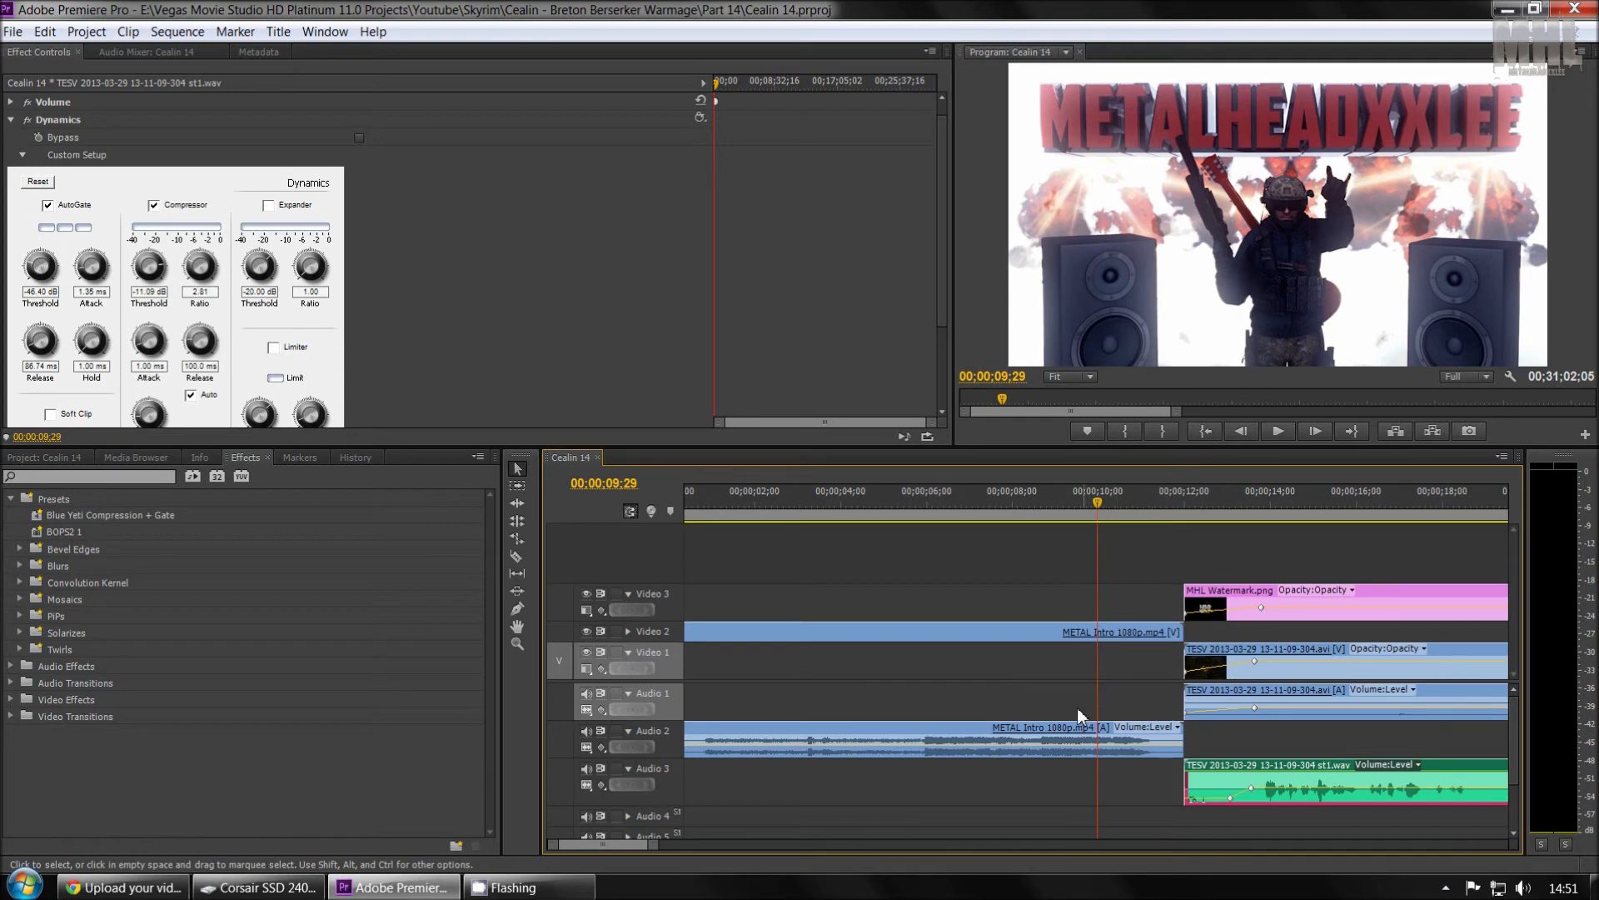
# Fit the whole Cealin 14 sequence in the timeline and place the playhead at 00;18;24;00
pyautogui.press('-')
pyautogui.click(931, 740)
pyautogui.hotkey('shift', 'Delete')
pyautogui.press('\\')
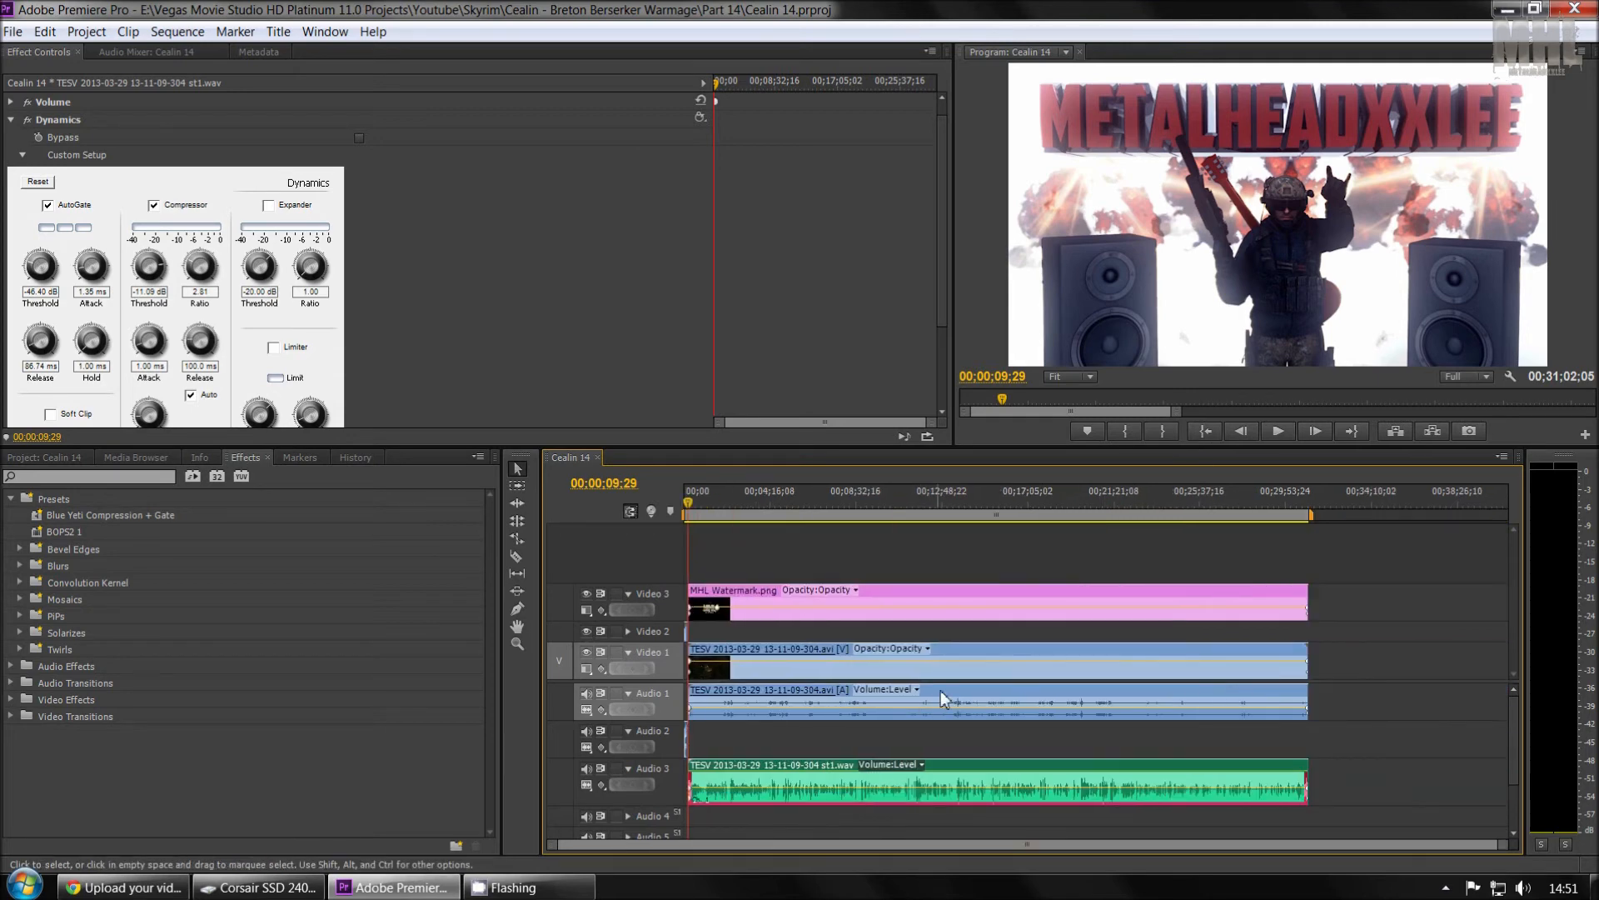
pyautogui.click(1053, 503)
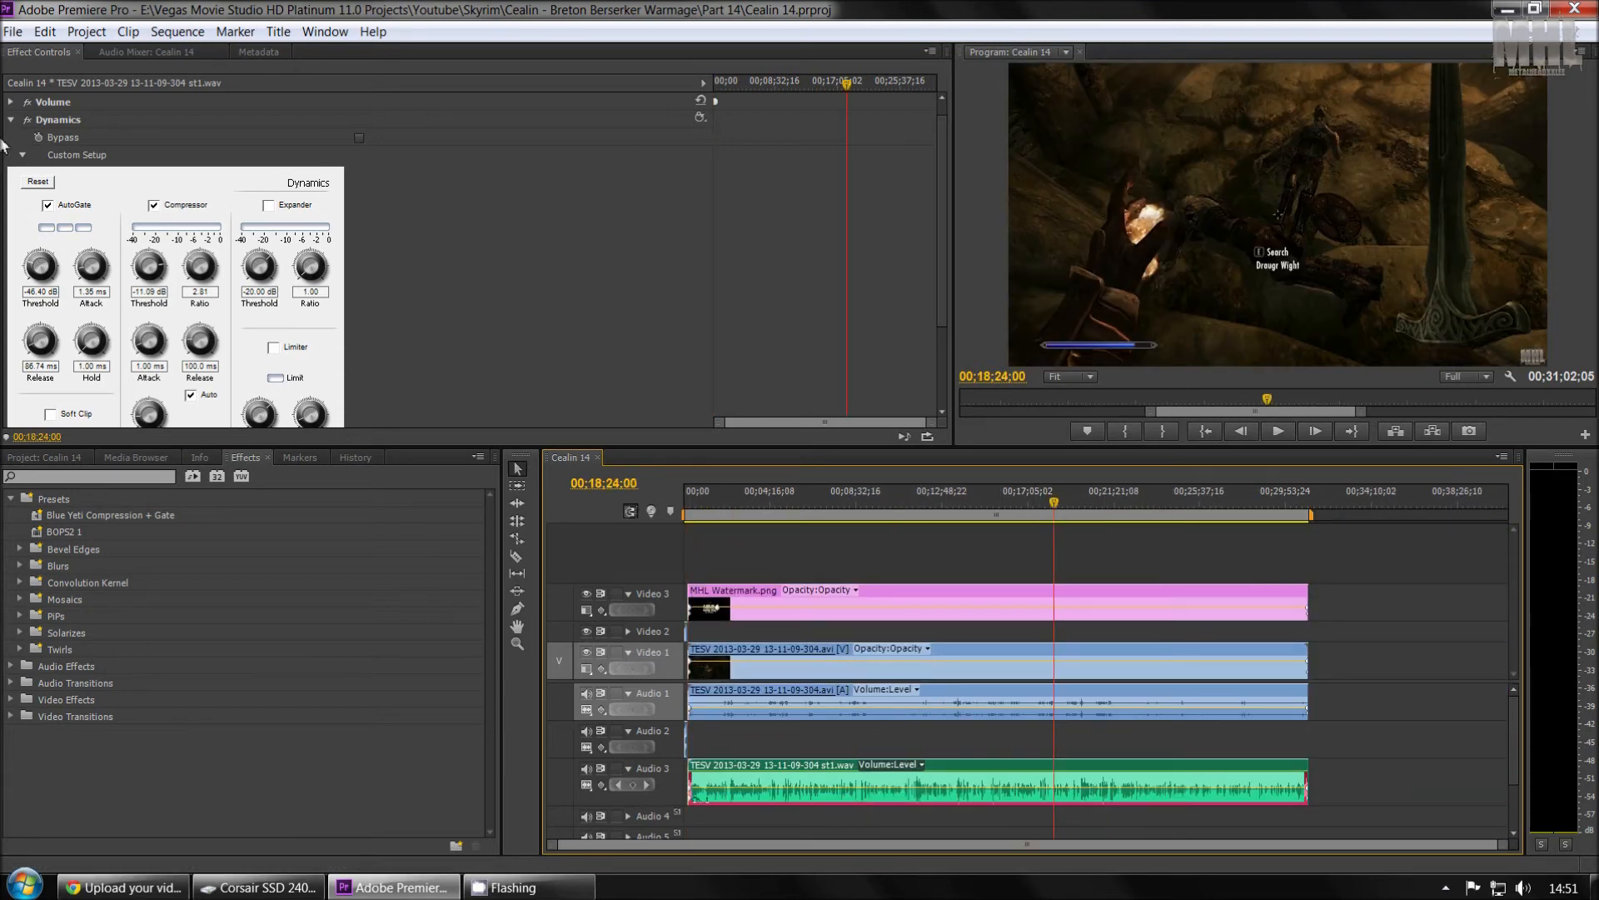
# Open the media export settings for the Cealin 14 sequence and set the format to H.264
pyautogui.click(14, 32)
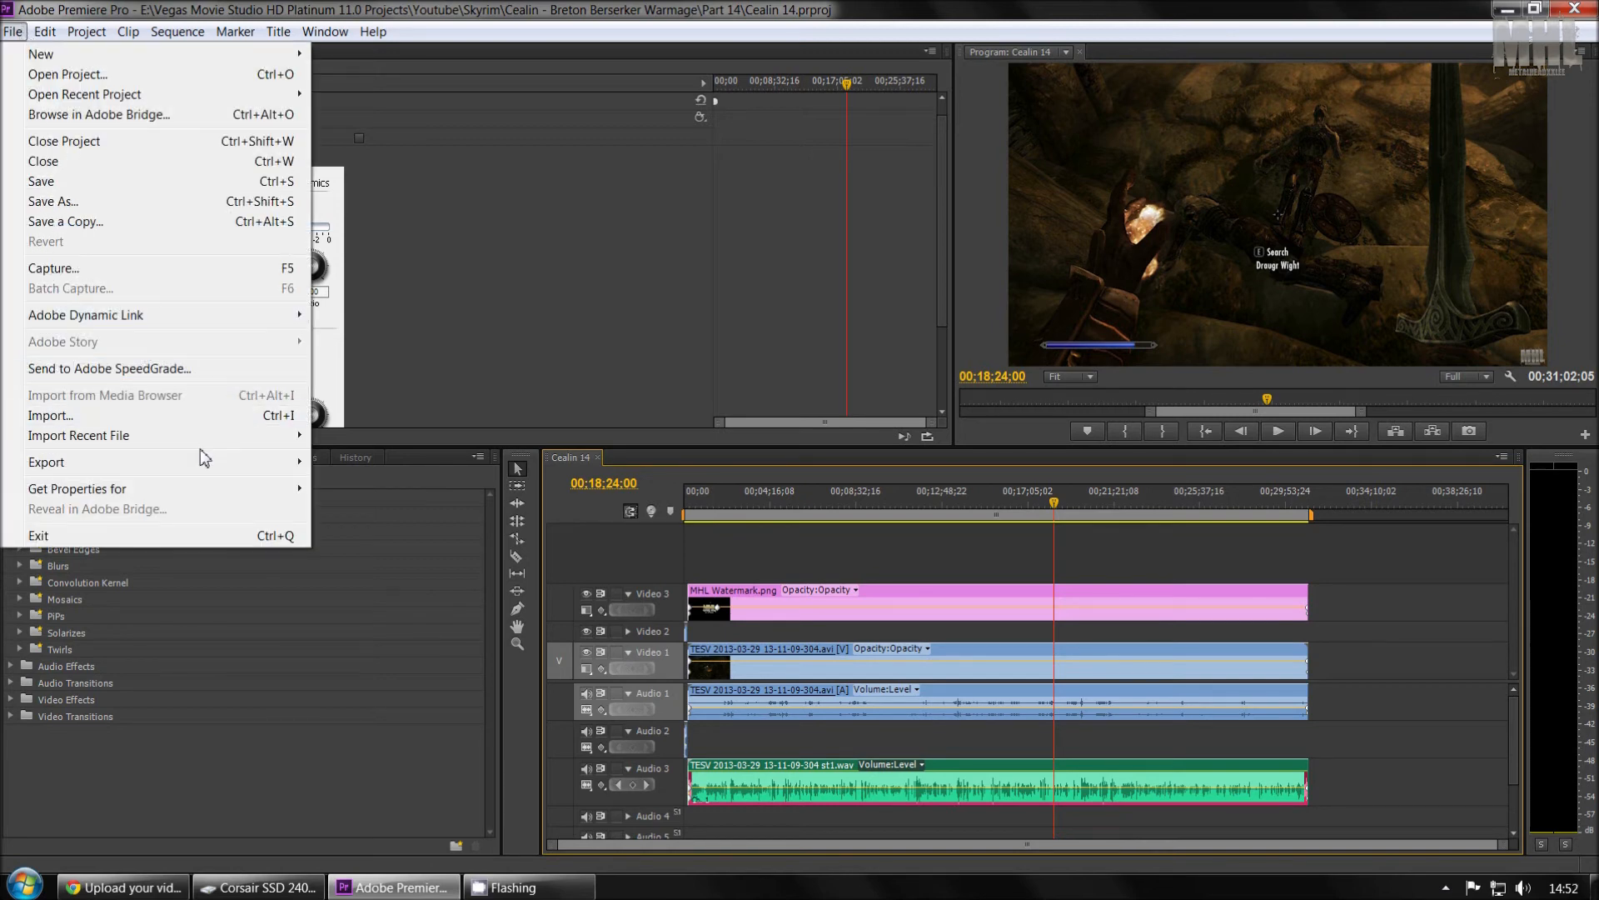
pyautogui.moveTo(206, 465)
pyautogui.click(338, 461)
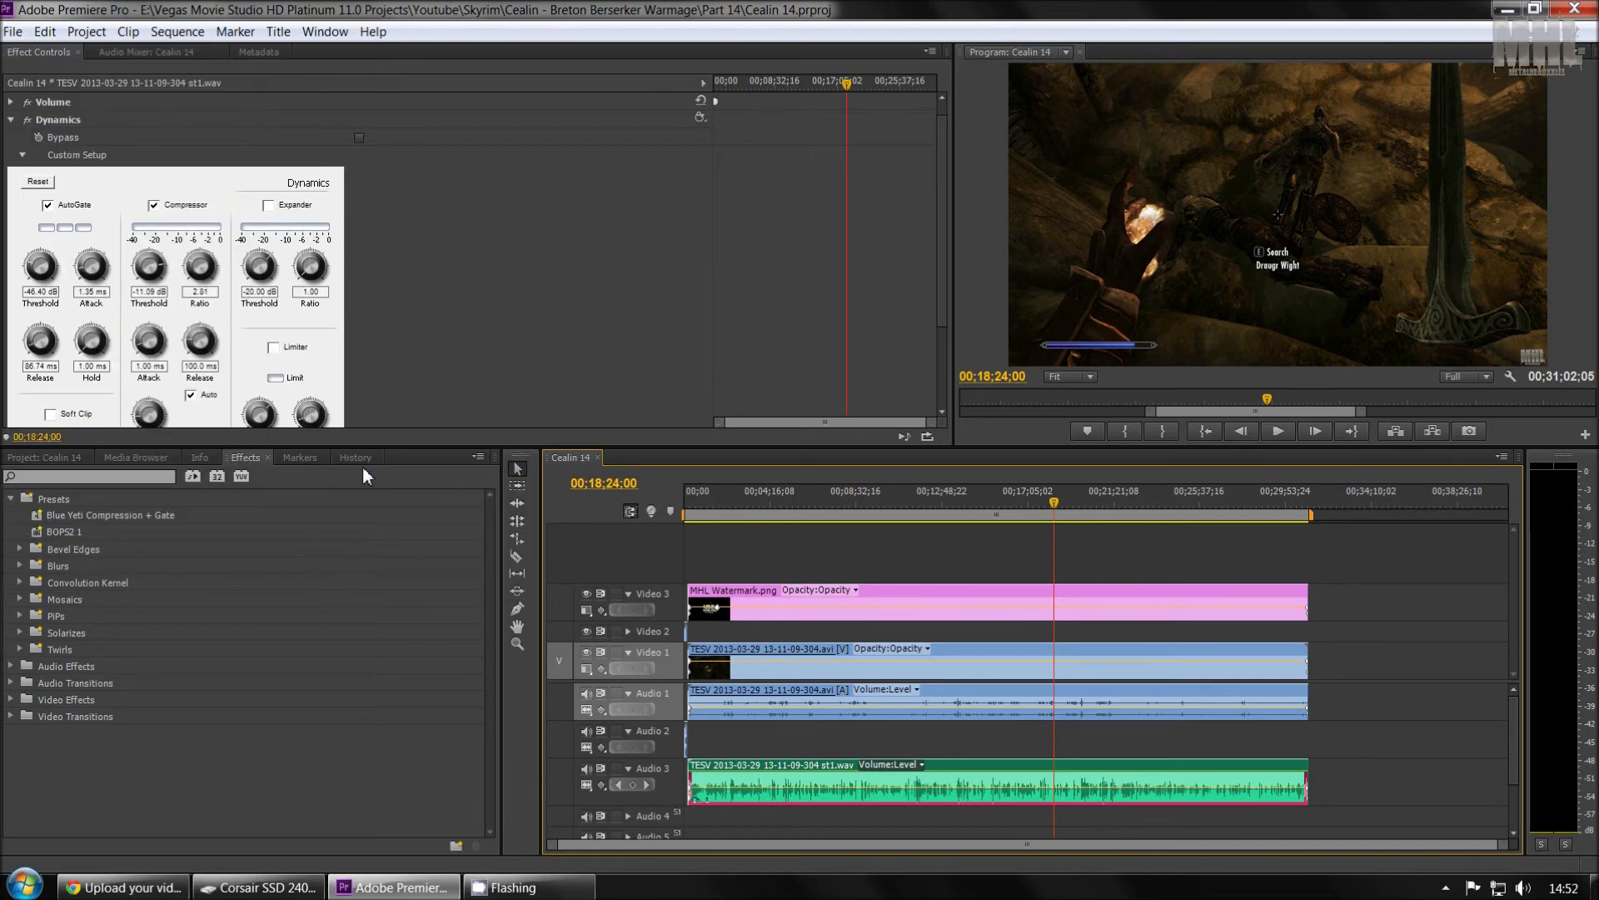
pyautogui.click(987, 253)
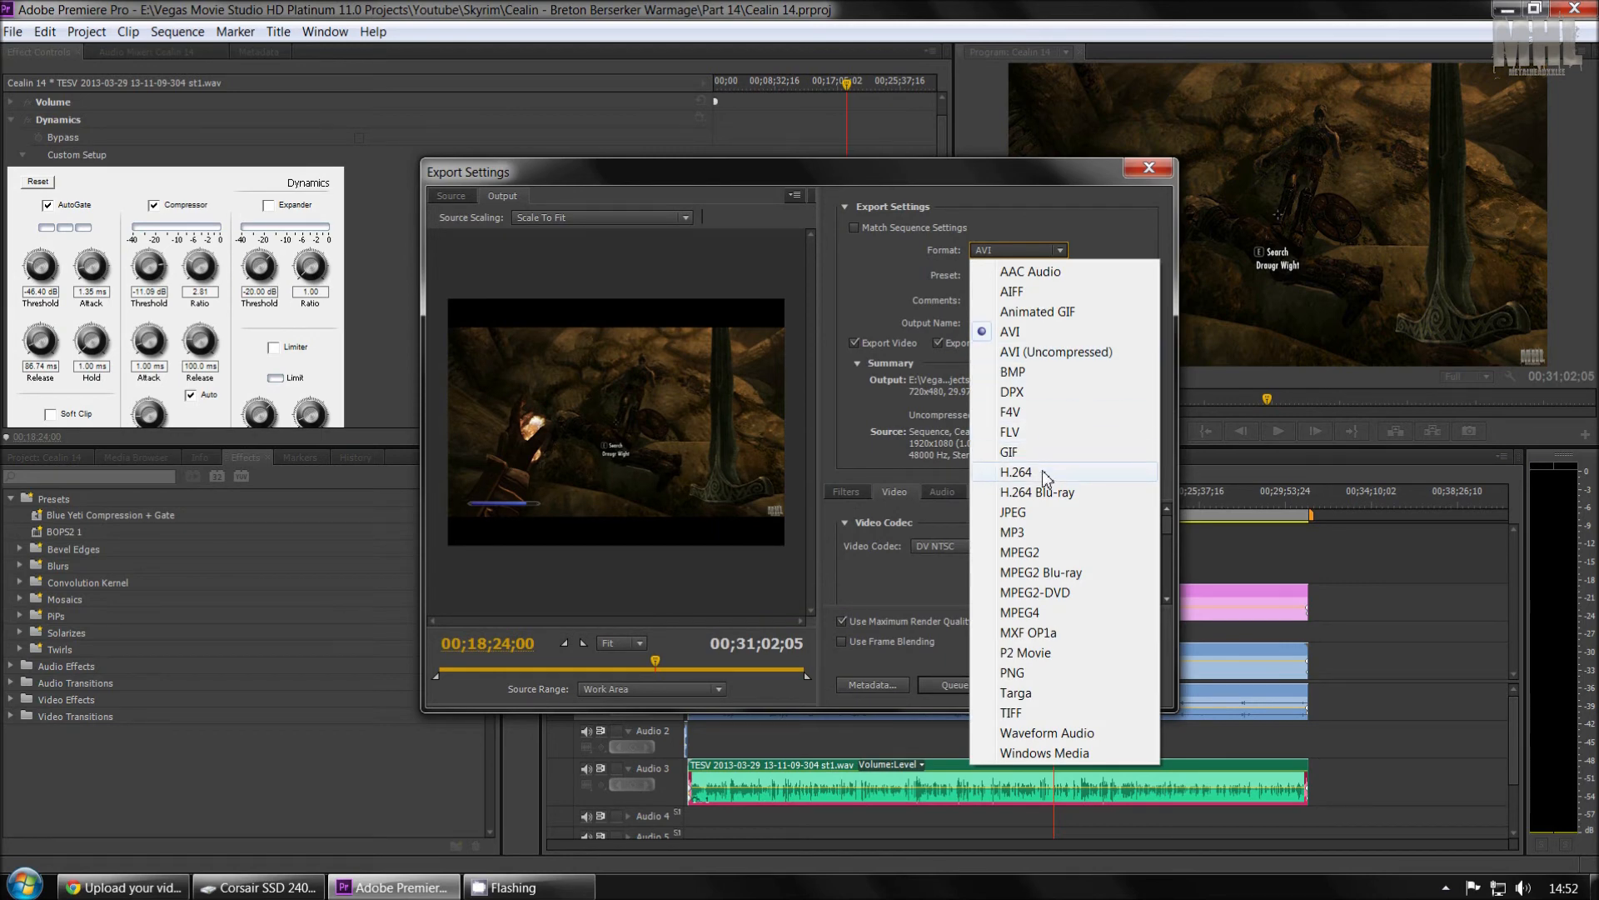
pyautogui.click(1018, 252)
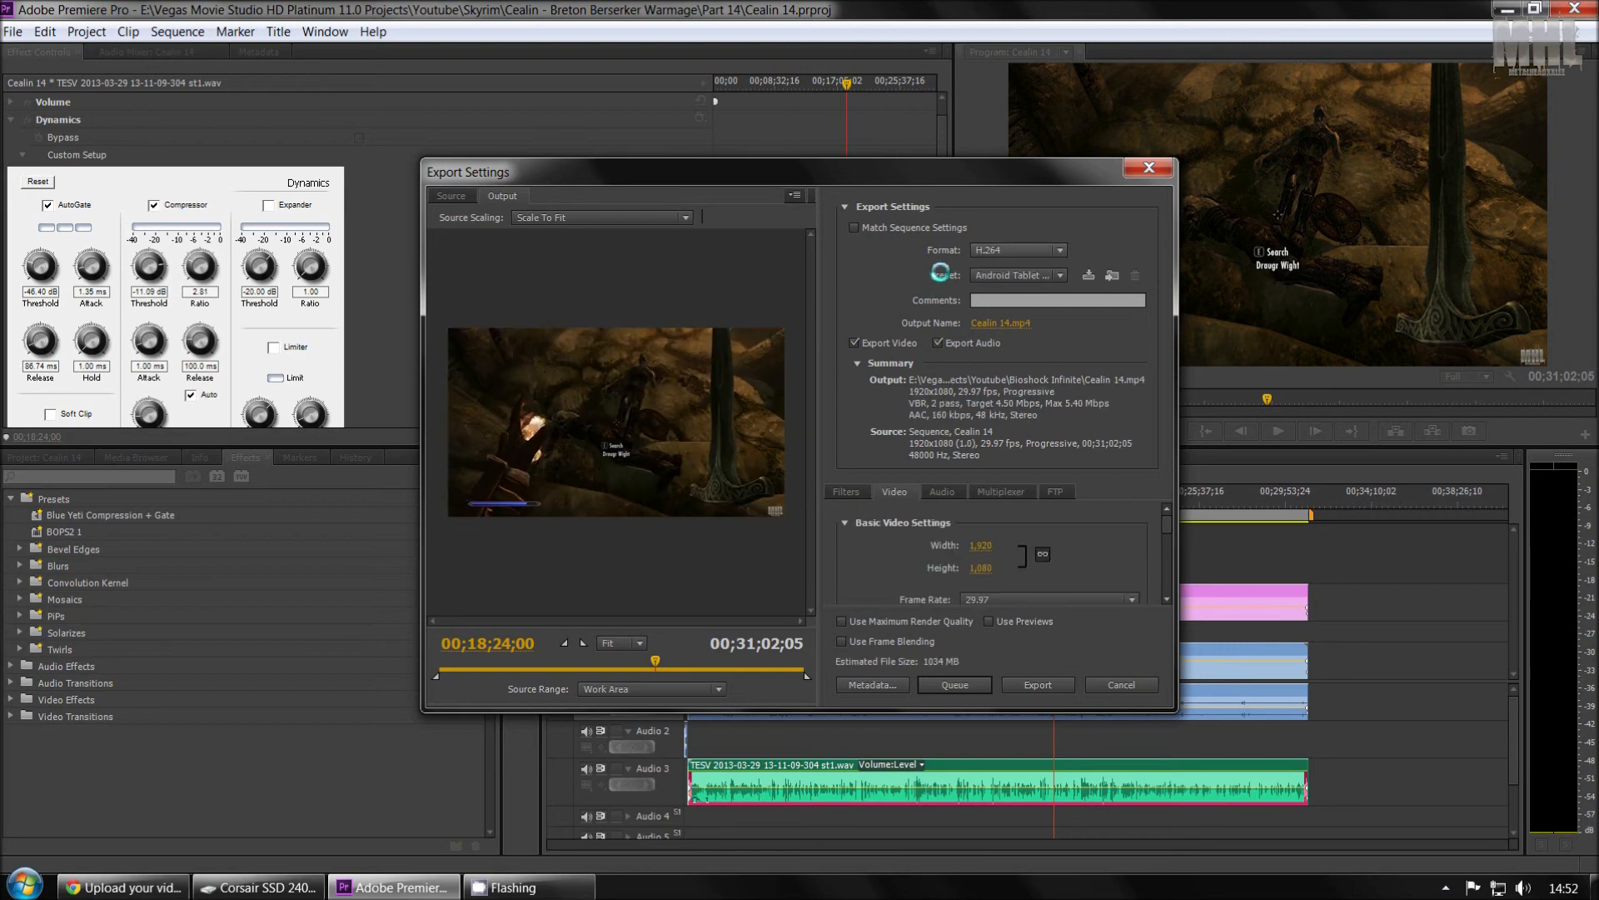
# Look through the available H.264 presets and apply the custom YouTube 1080p 15Mbps preset to the export
pyautogui.click(1041, 277)
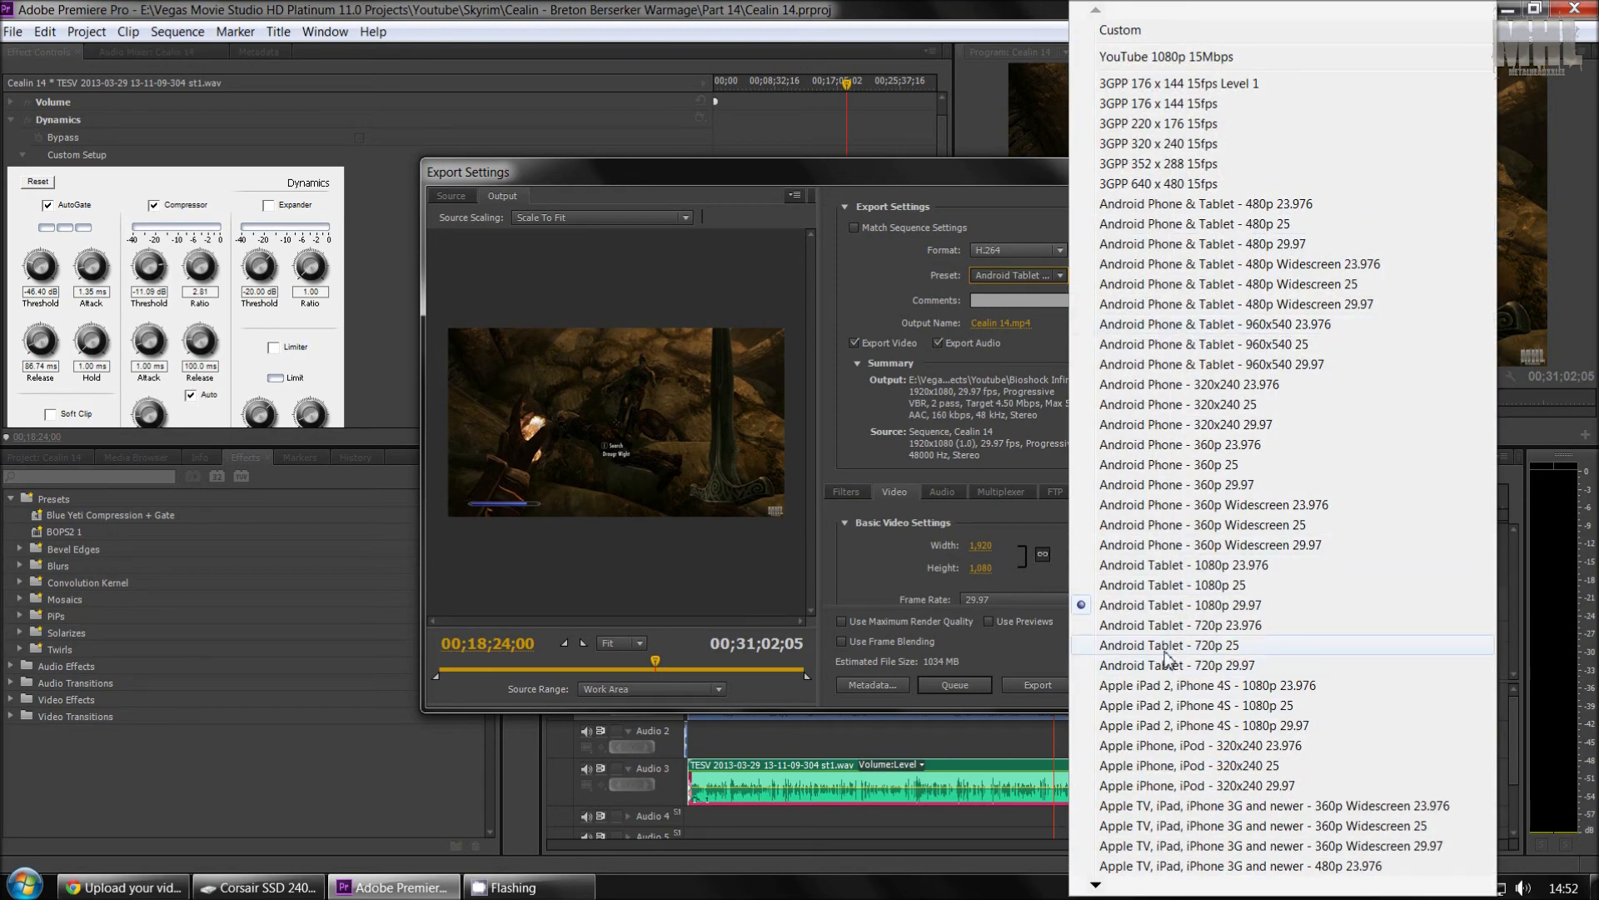
pyautogui.scroll(-10, 1166, 637)
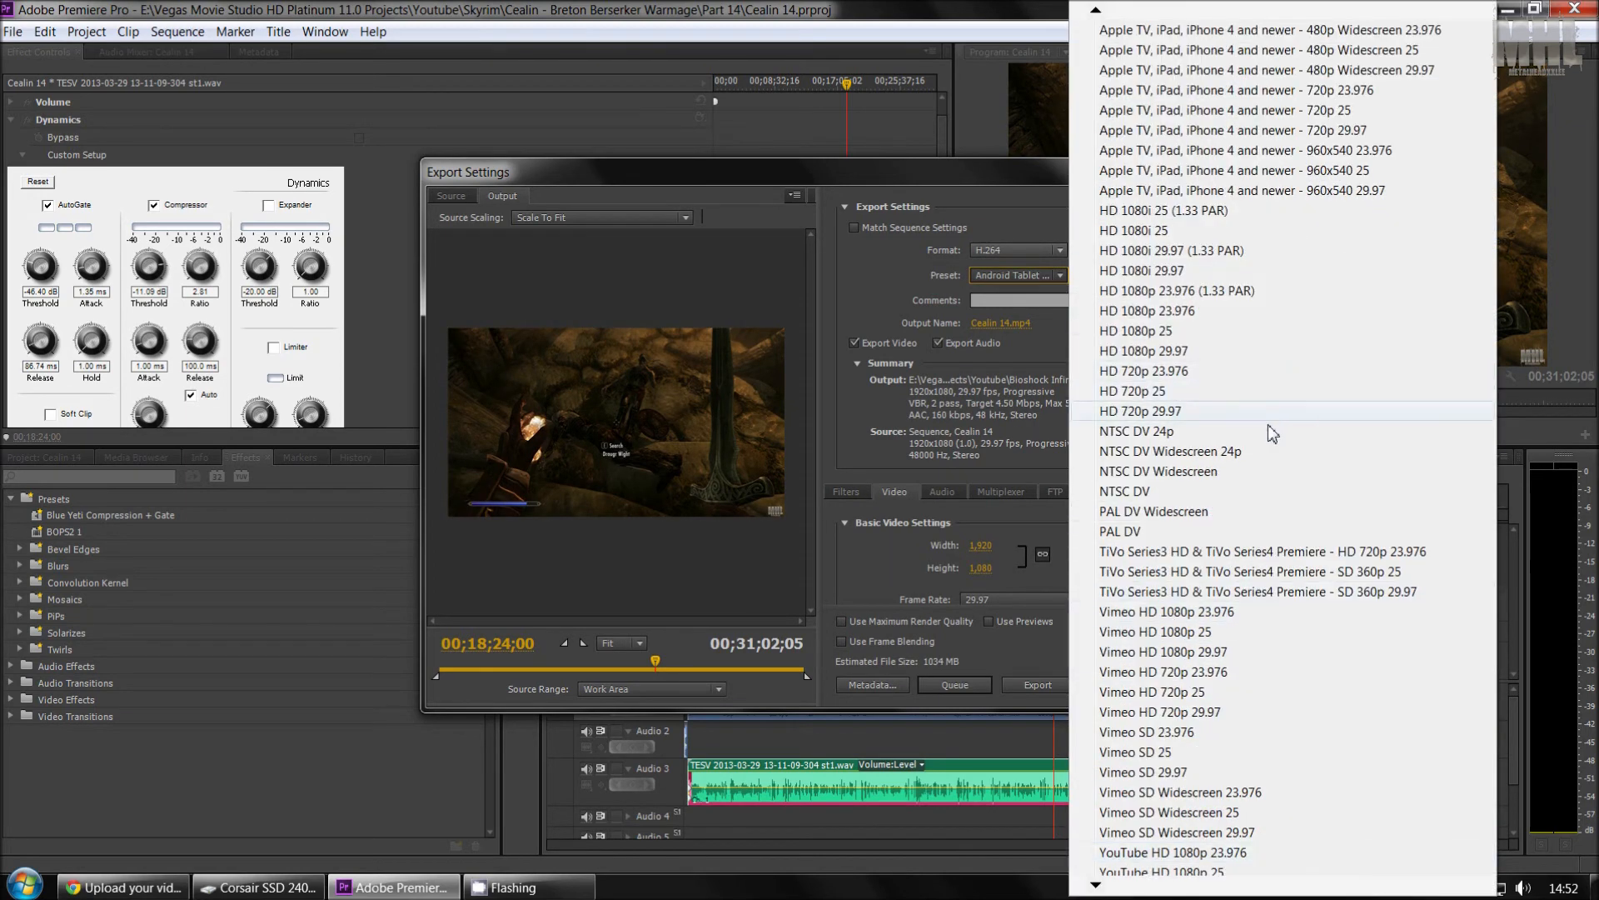
pyautogui.scroll(-4, 1108, 866)
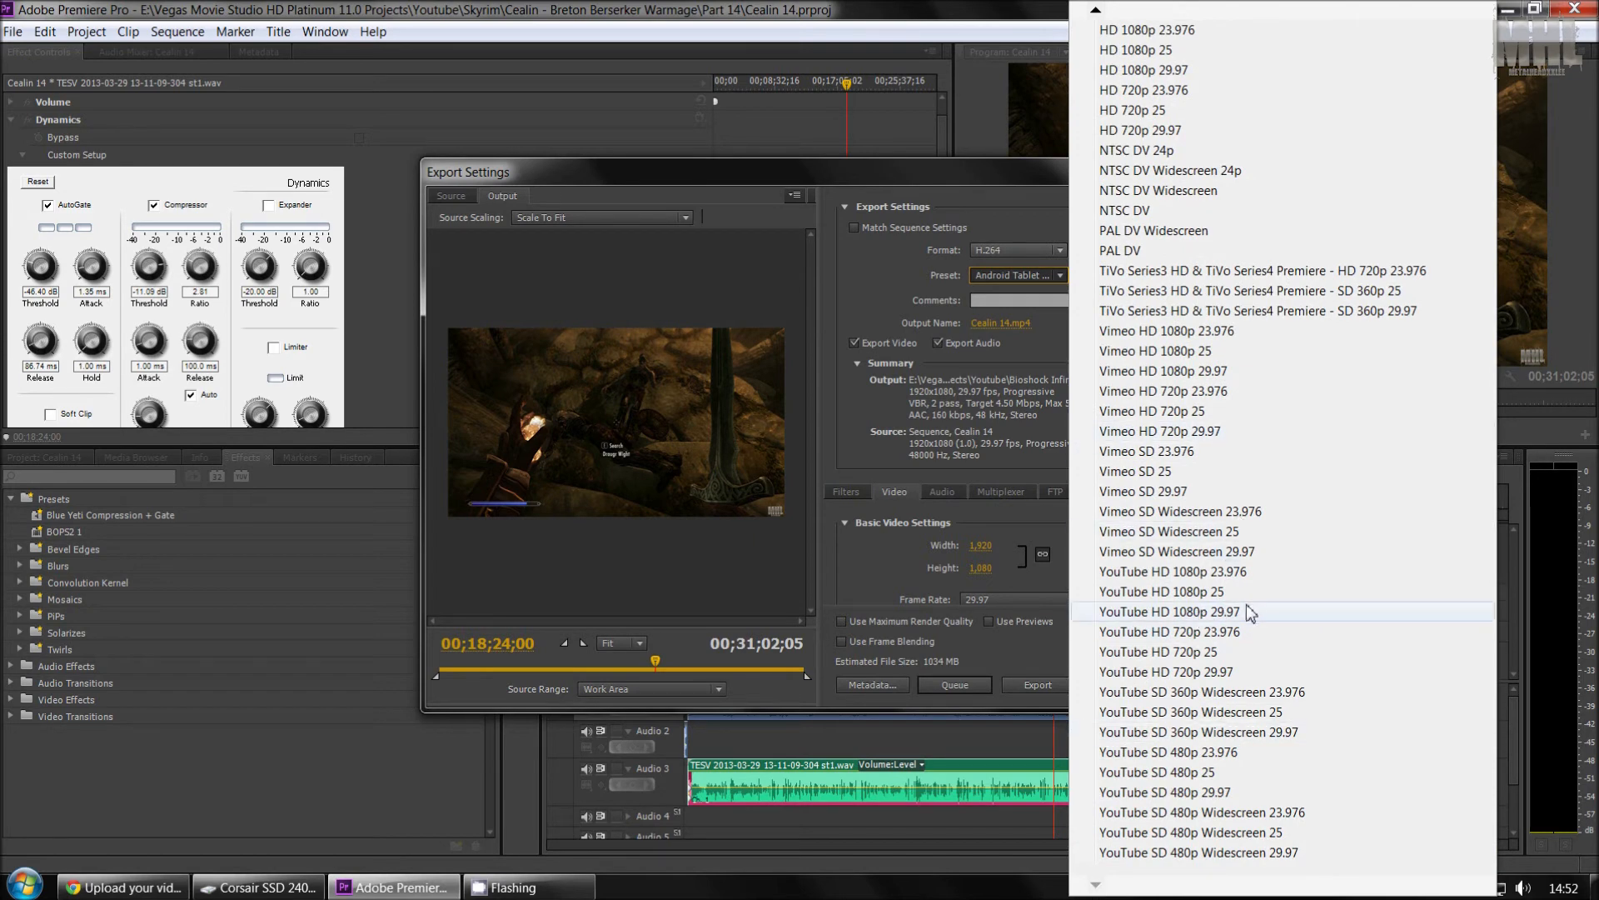
pyautogui.click(1061, 275)
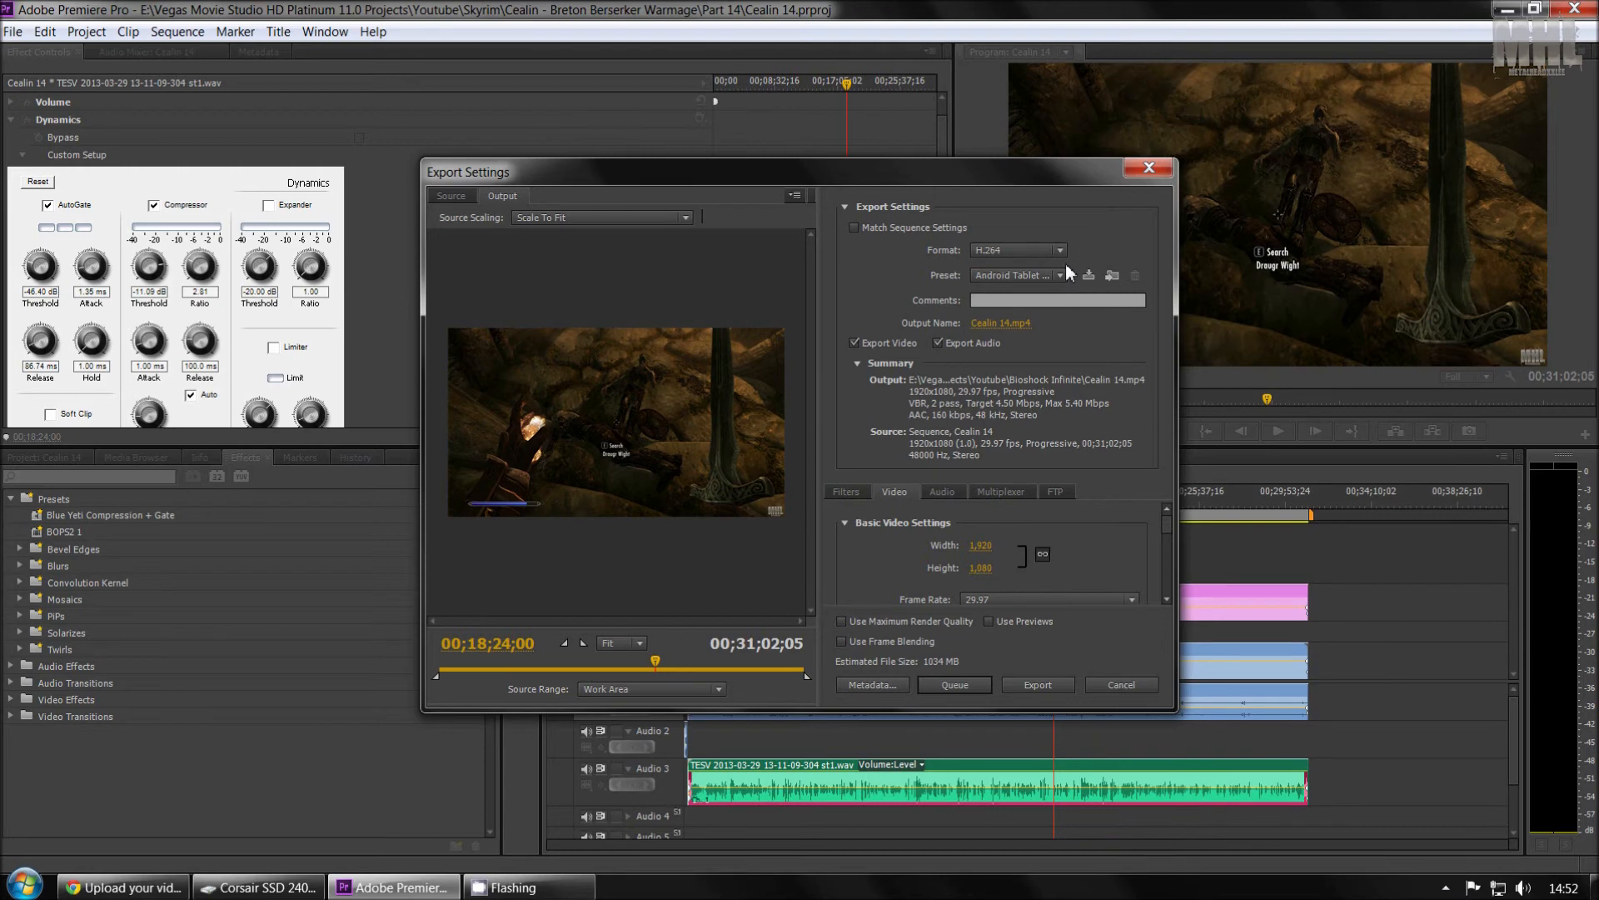
pyautogui.click(1060, 275)
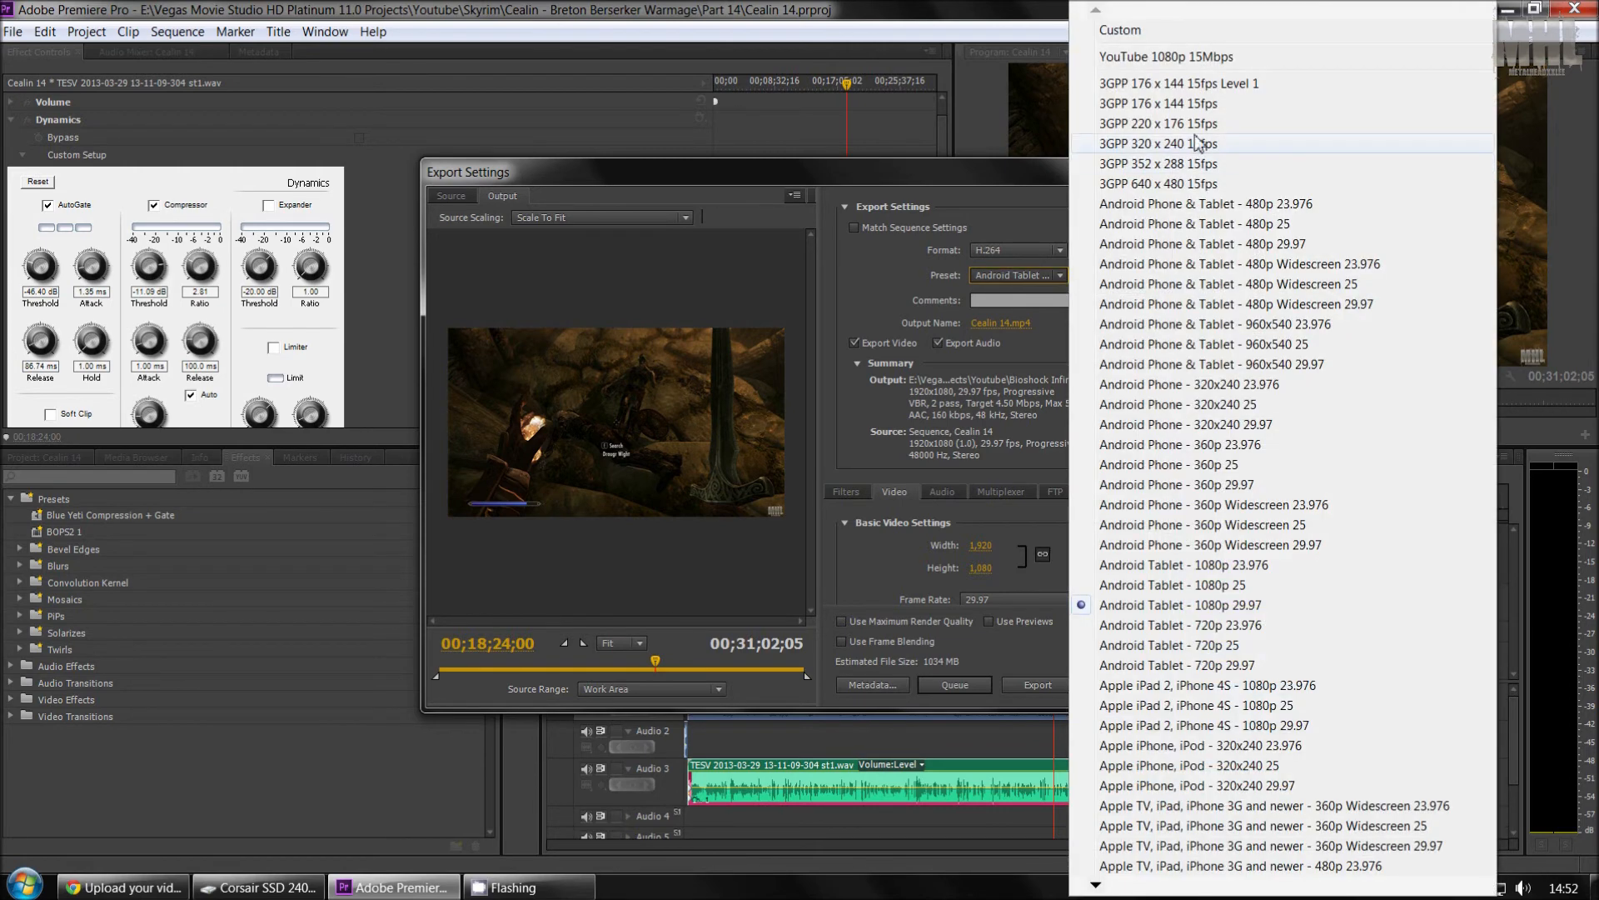
pyautogui.click(1215, 58)
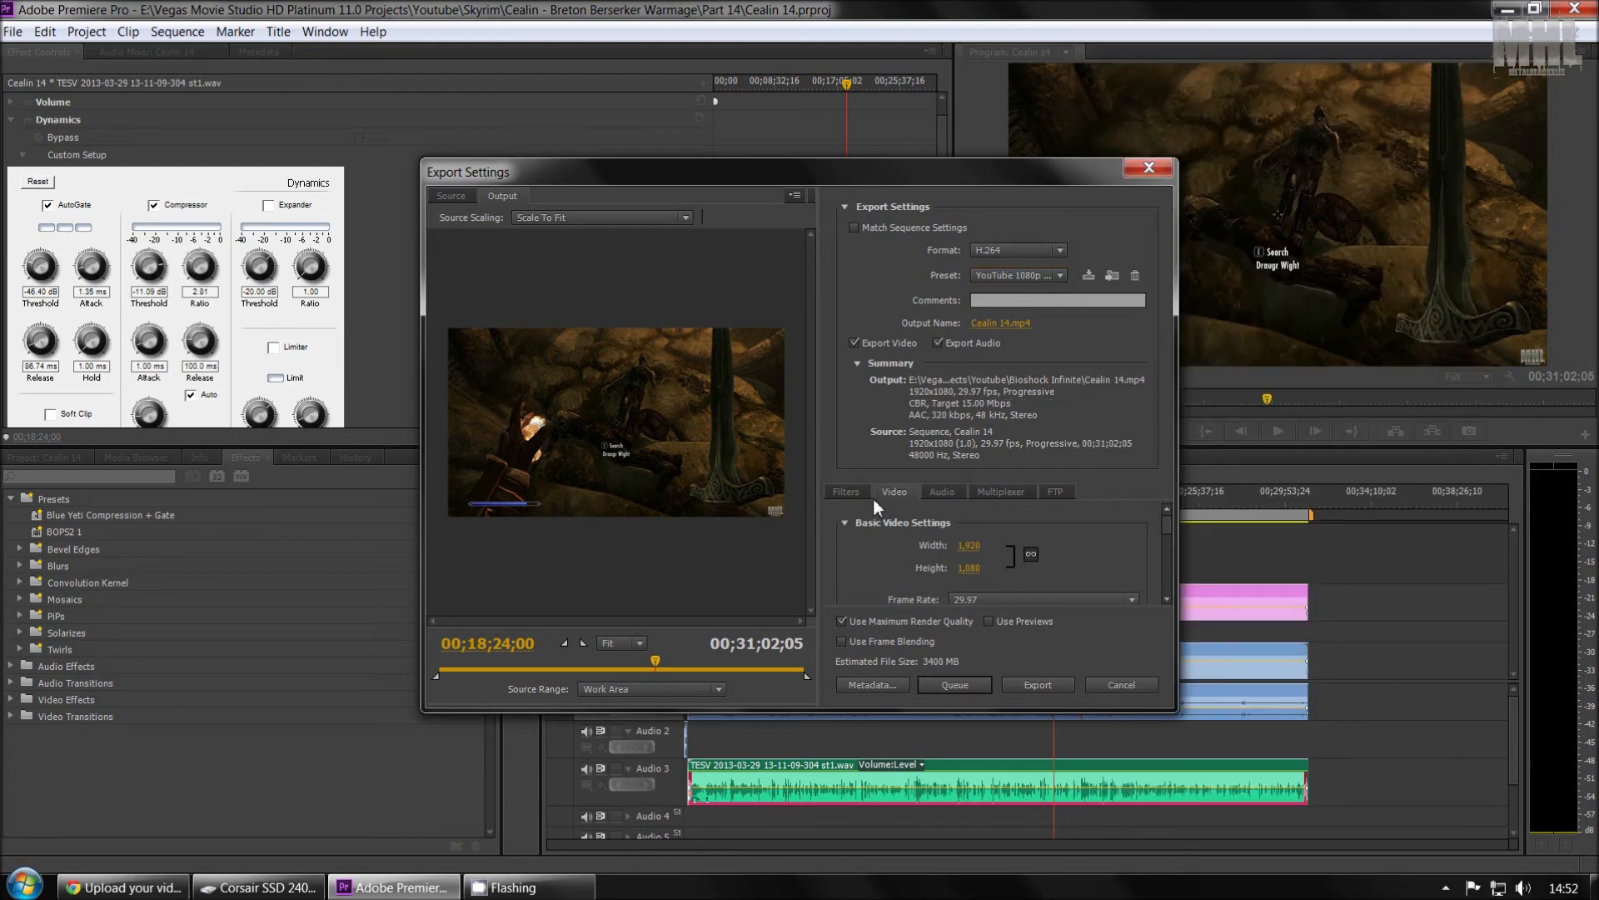
# Examine the export's filter and video settings, including frame size, frame rate, profile, level, bitrate encoding and key frame distance
pyautogui.click(846, 493)
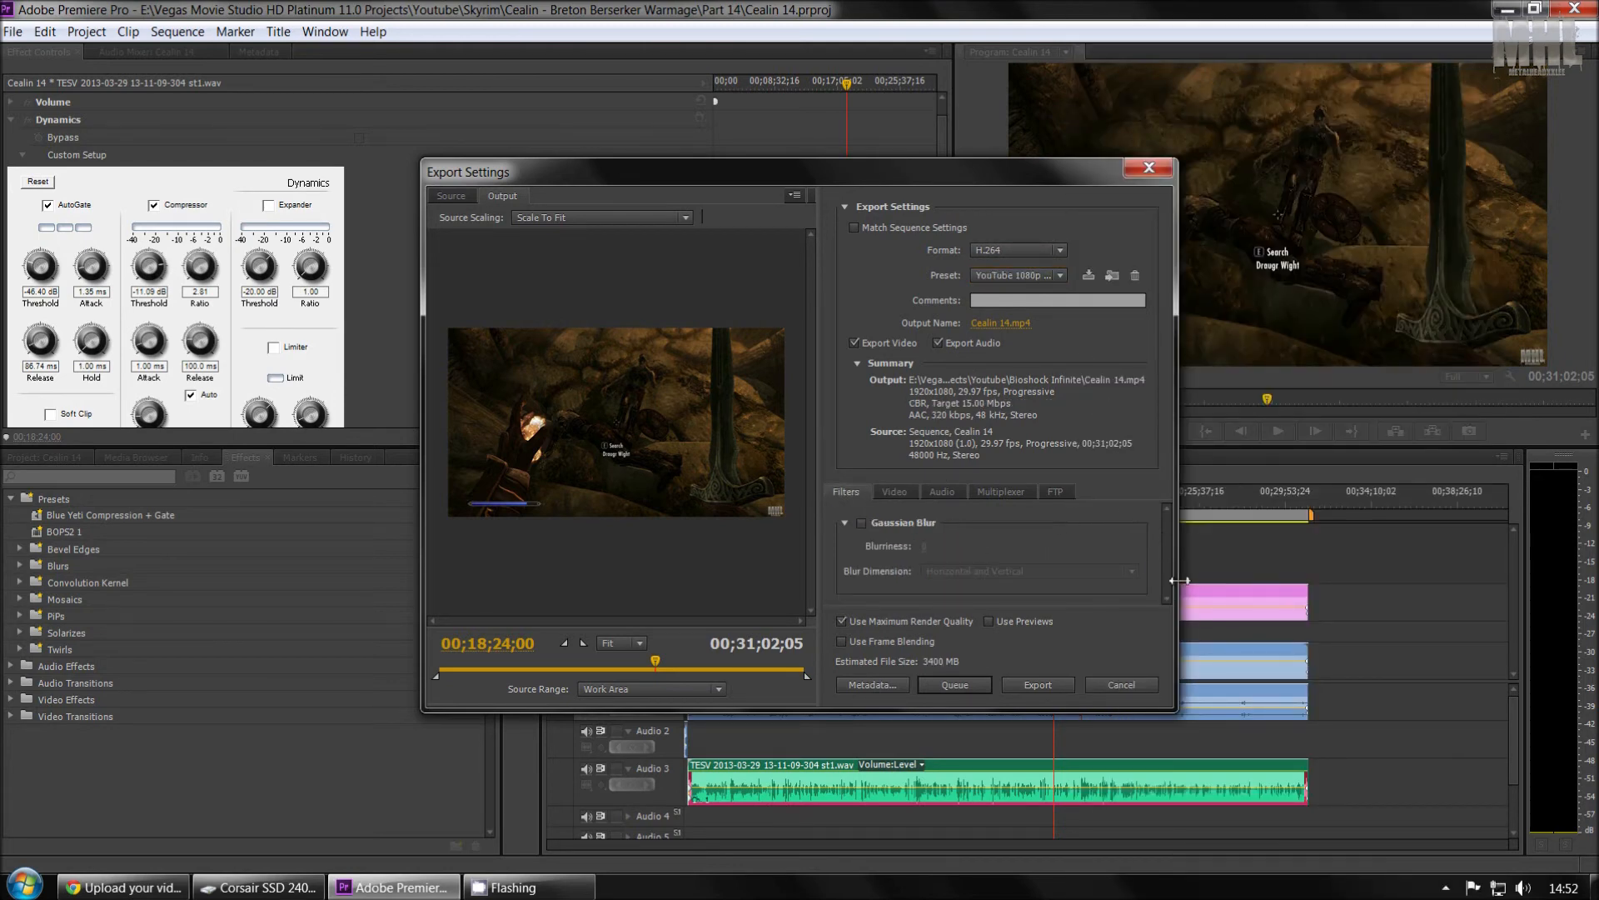
pyautogui.click(895, 492)
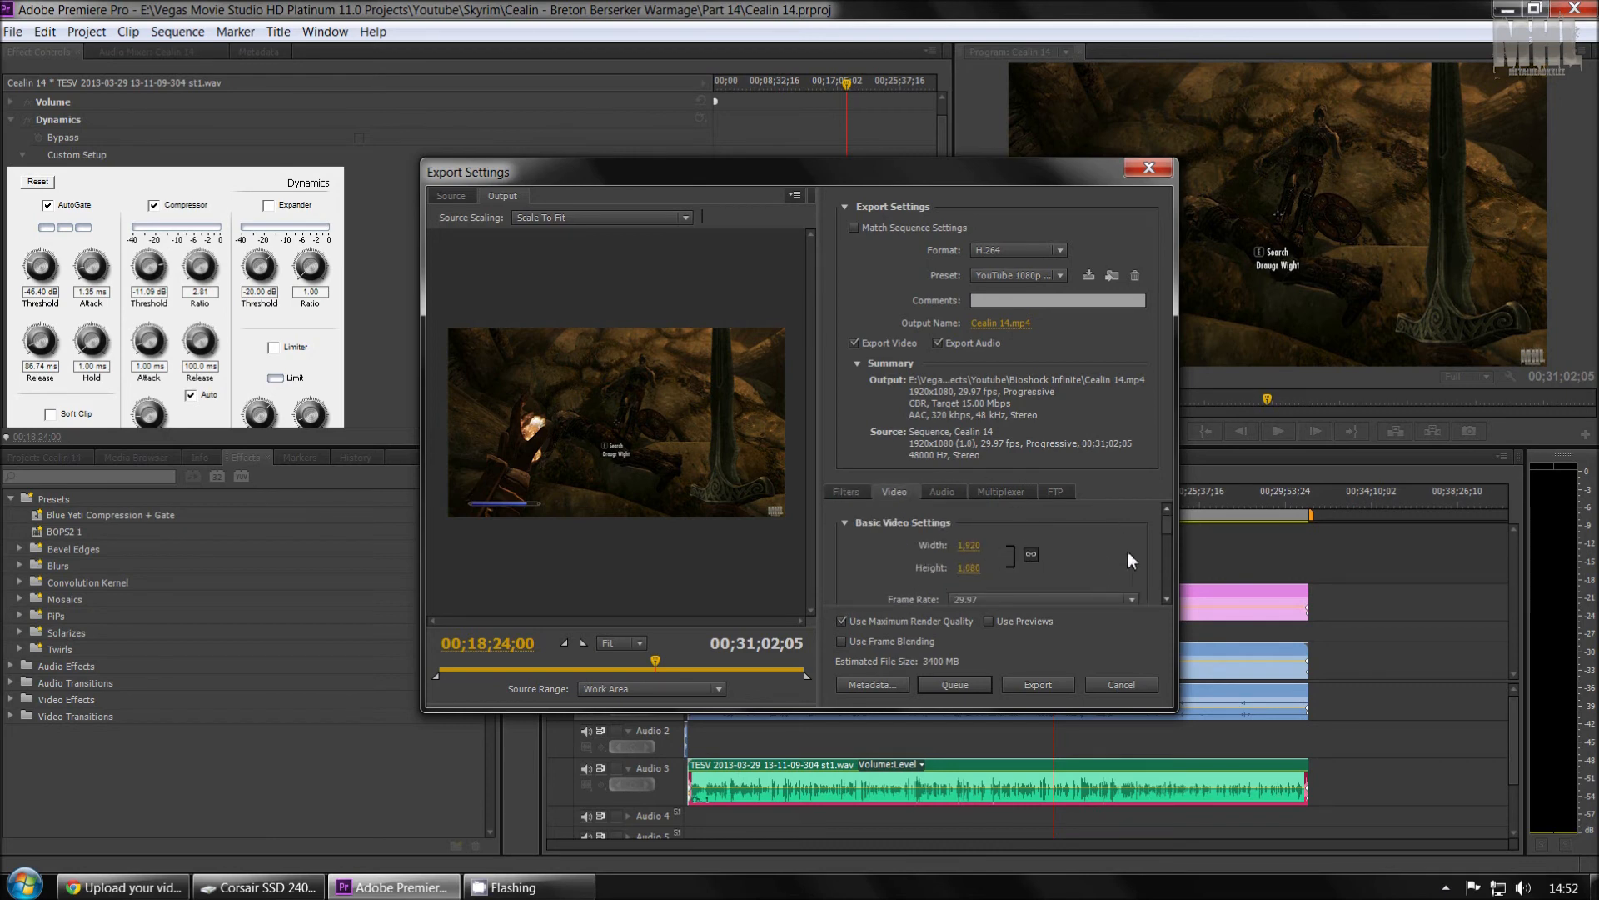
pyautogui.moveTo(1166, 524); pyautogui.dragTo(1163, 535)
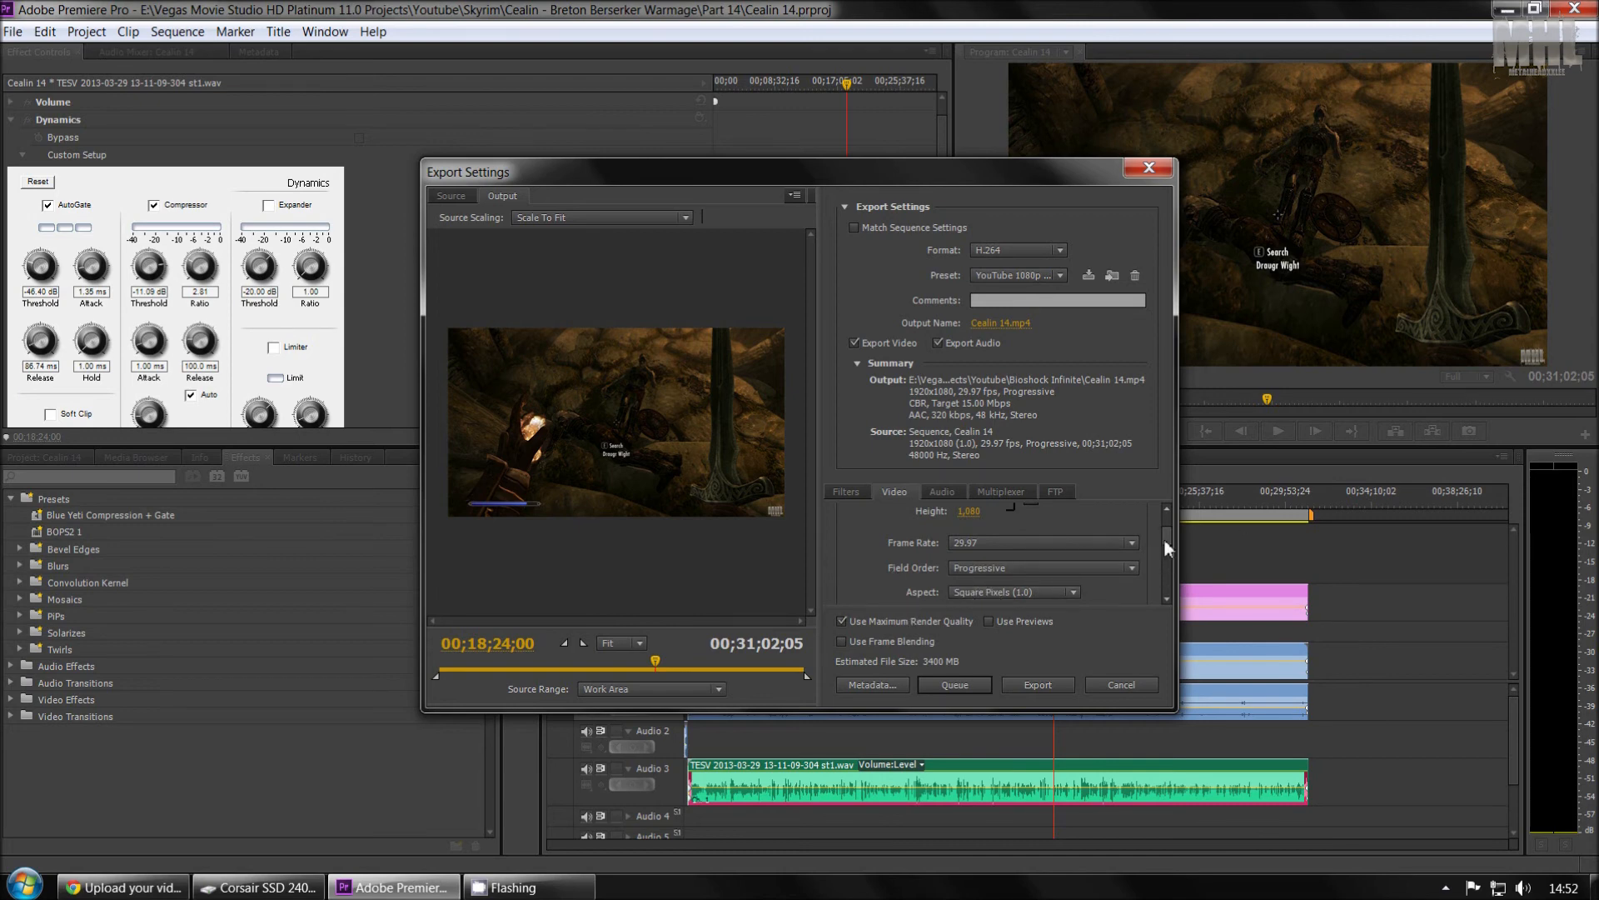
pyautogui.moveTo(1166, 538); pyautogui.dragTo(1162, 548)
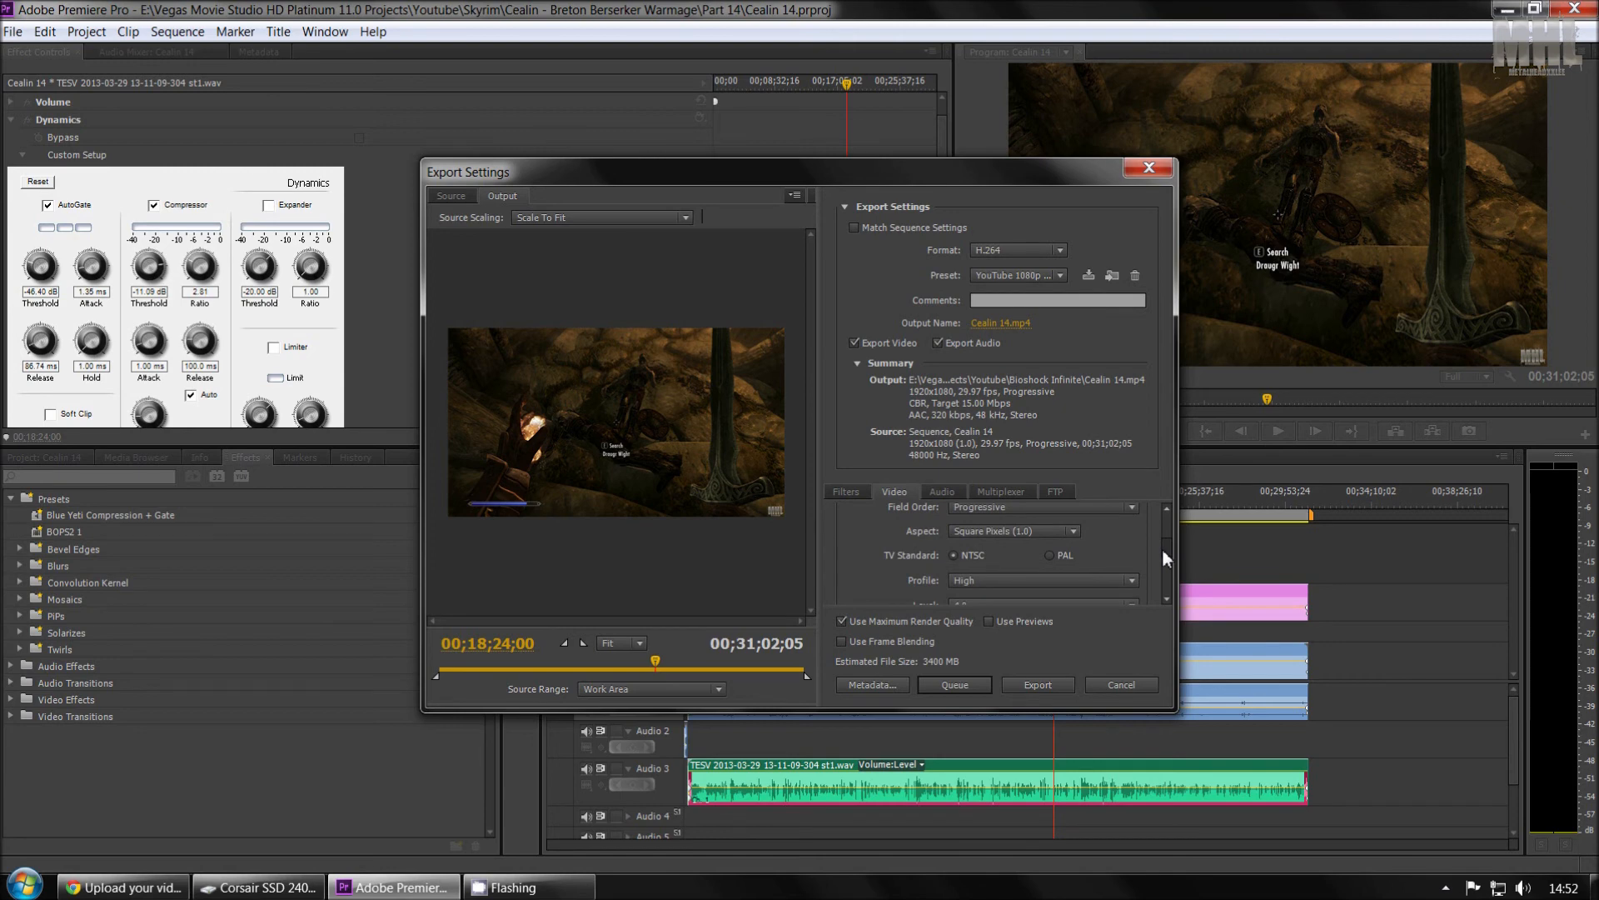
pyautogui.moveTo(1162, 548); pyautogui.dragTo(1161, 553)
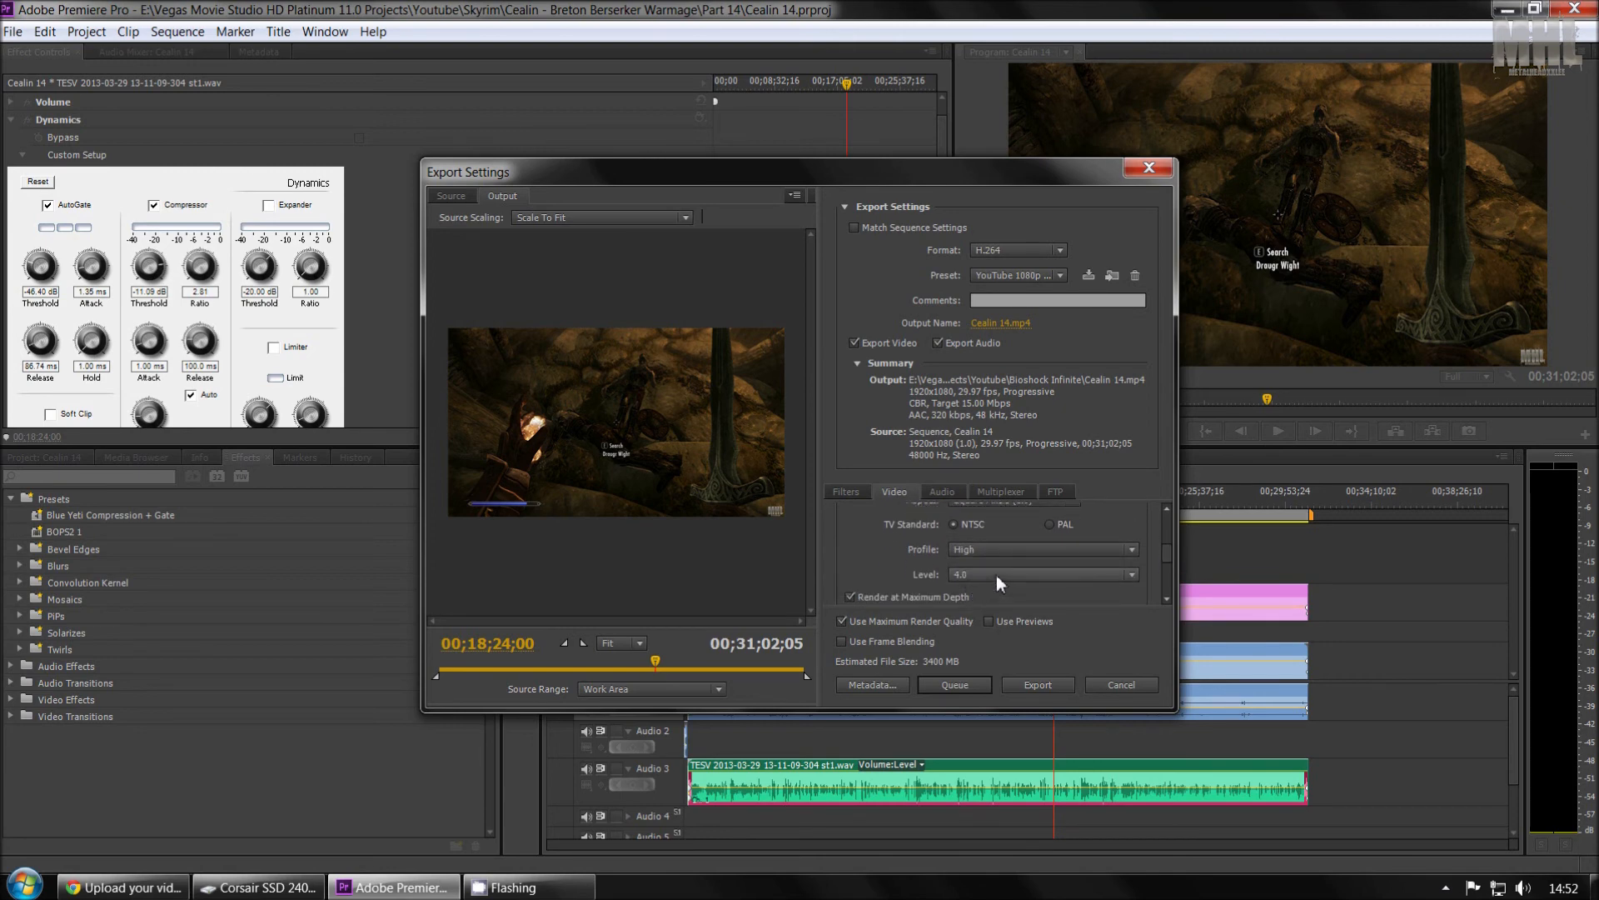
pyautogui.scroll(-2, 1167, 553)
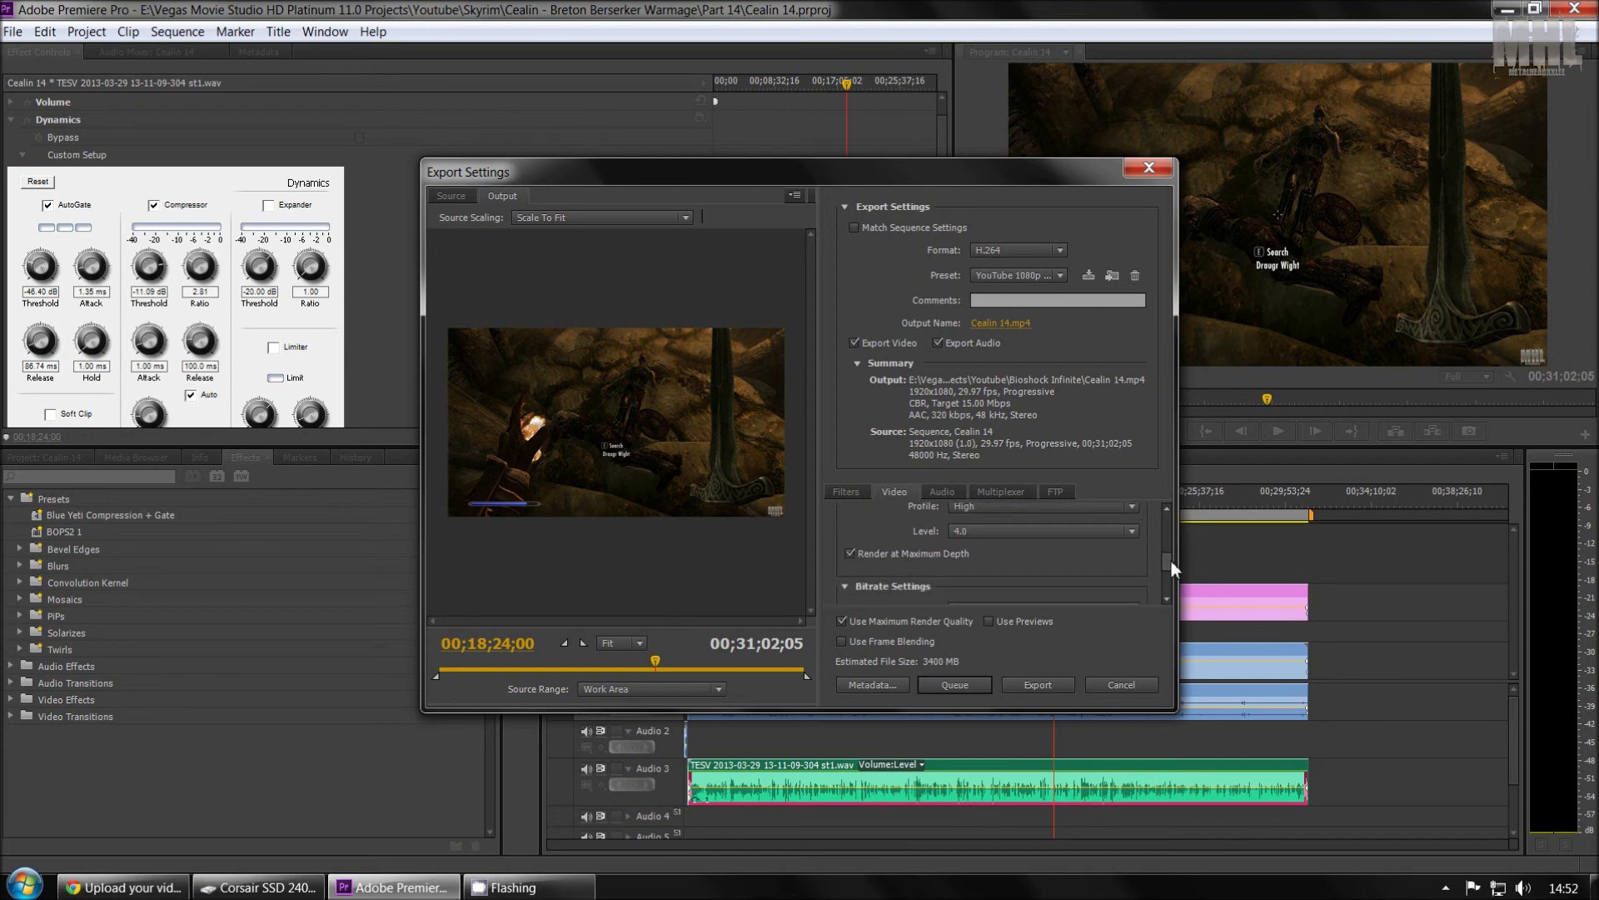
pyautogui.scroll(-3, 1167, 565)
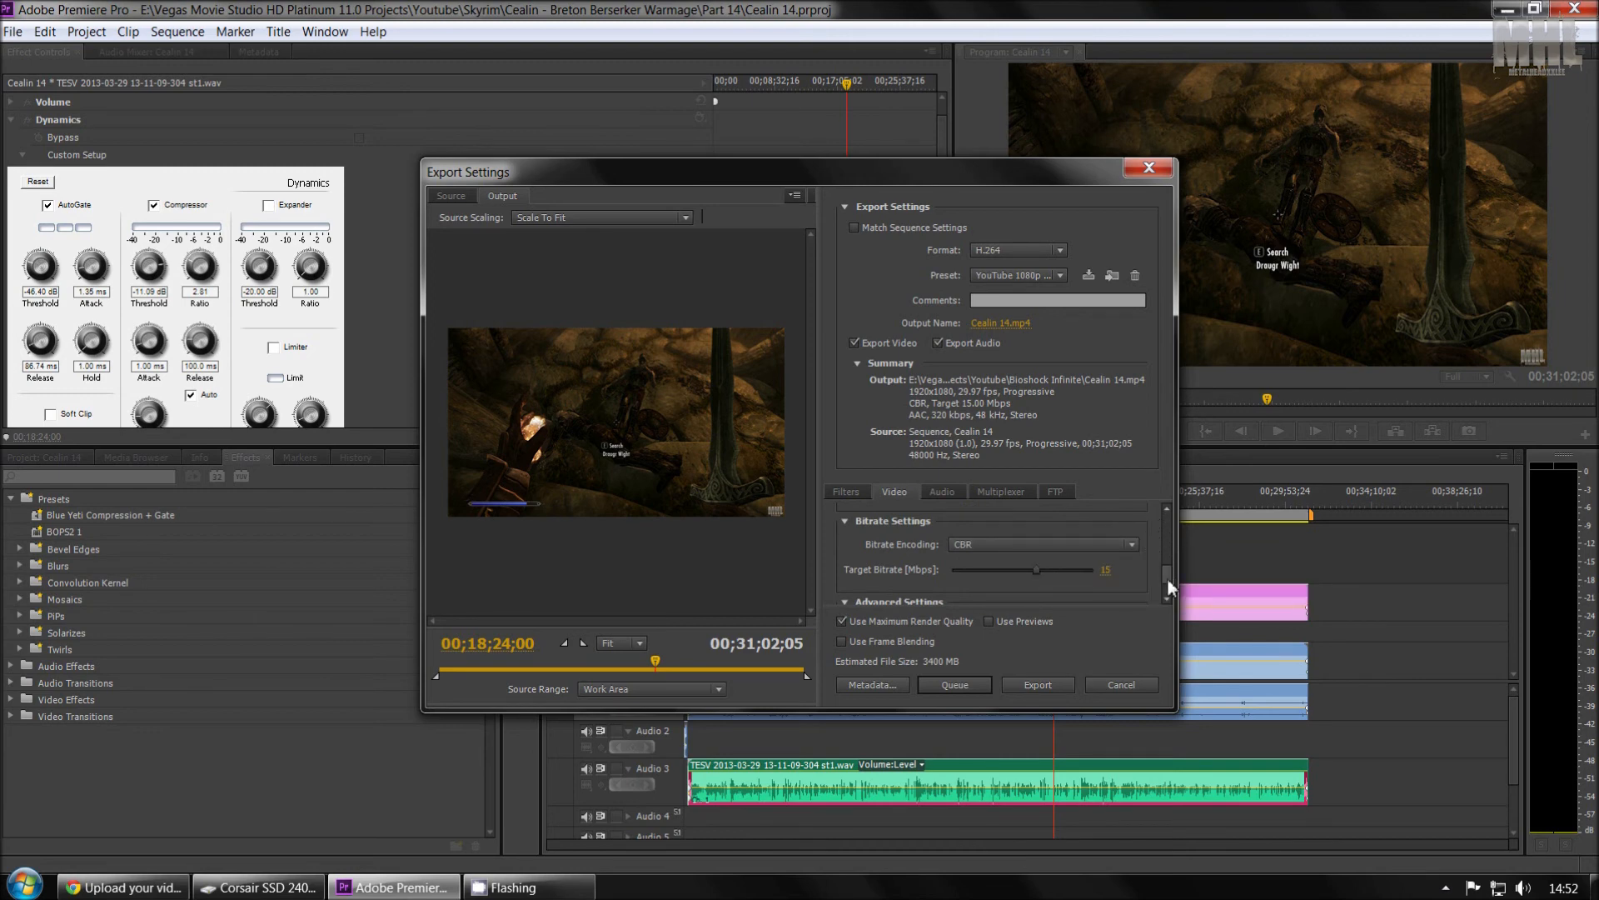
pyautogui.scroll(-1, 1167, 577)
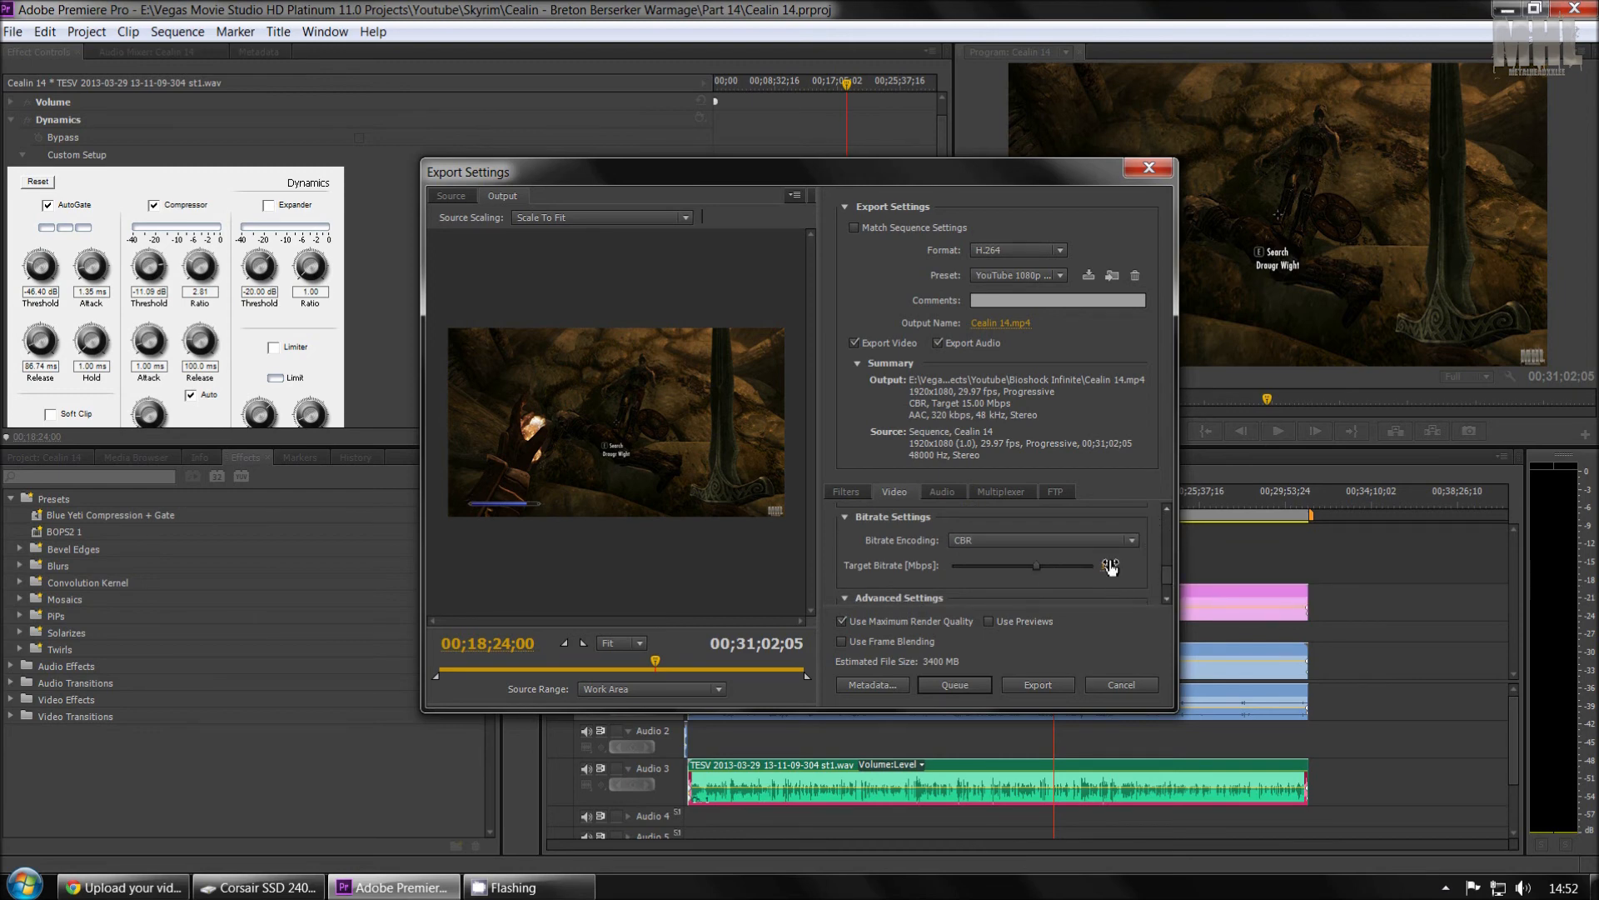
pyautogui.scroll(-2, 1166, 573)
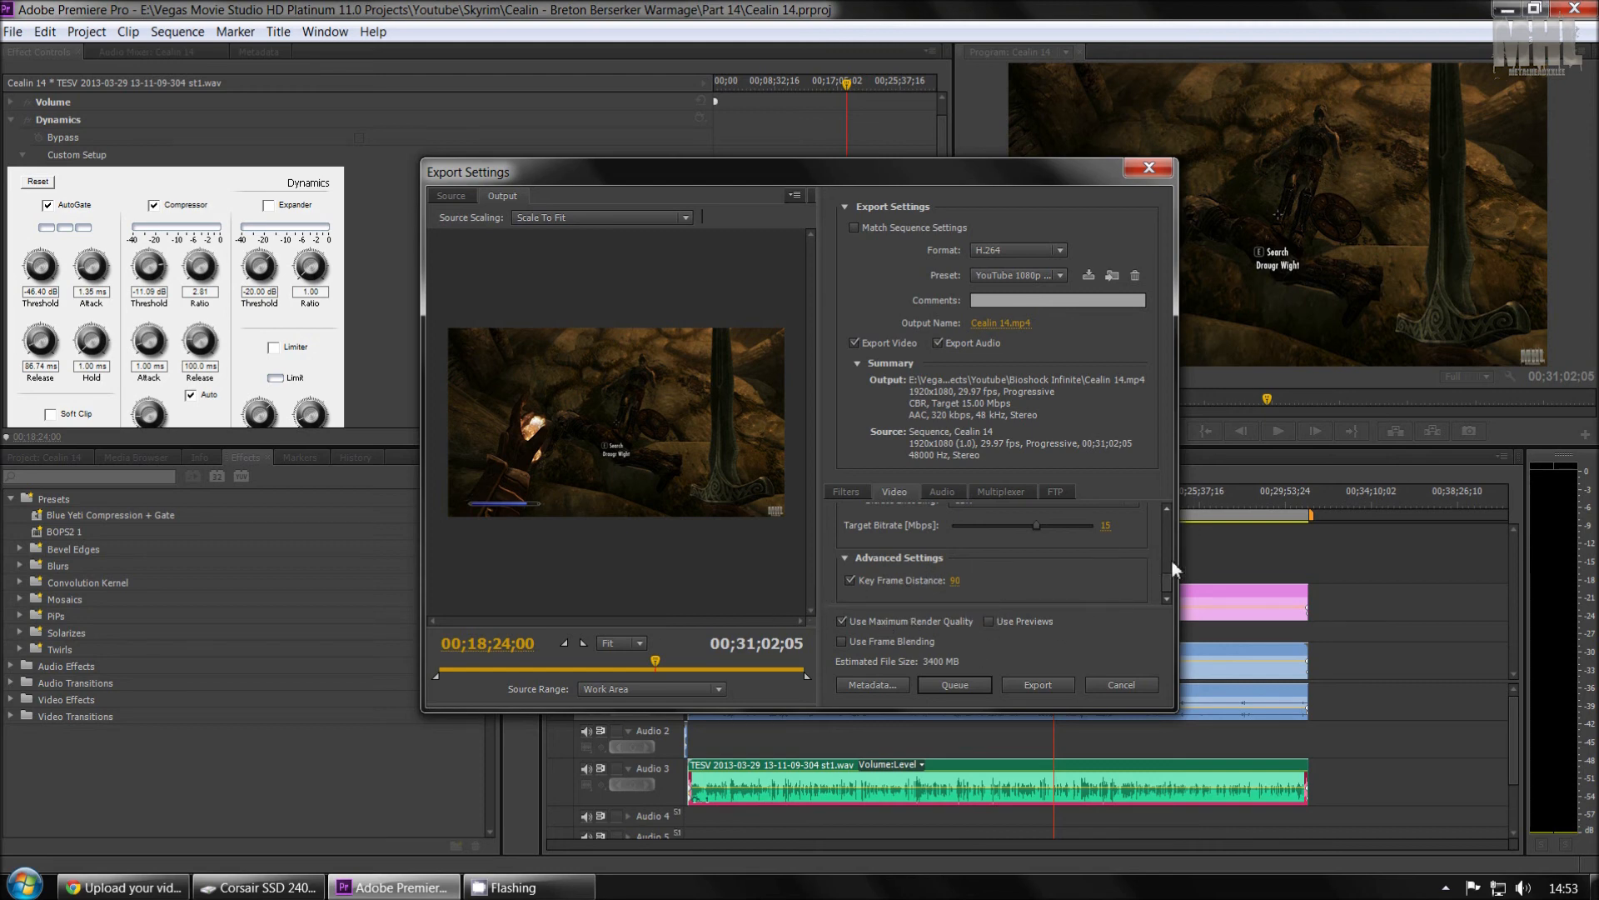
pyautogui.moveTo(1168, 579); pyautogui.dragTo(1180, 518)
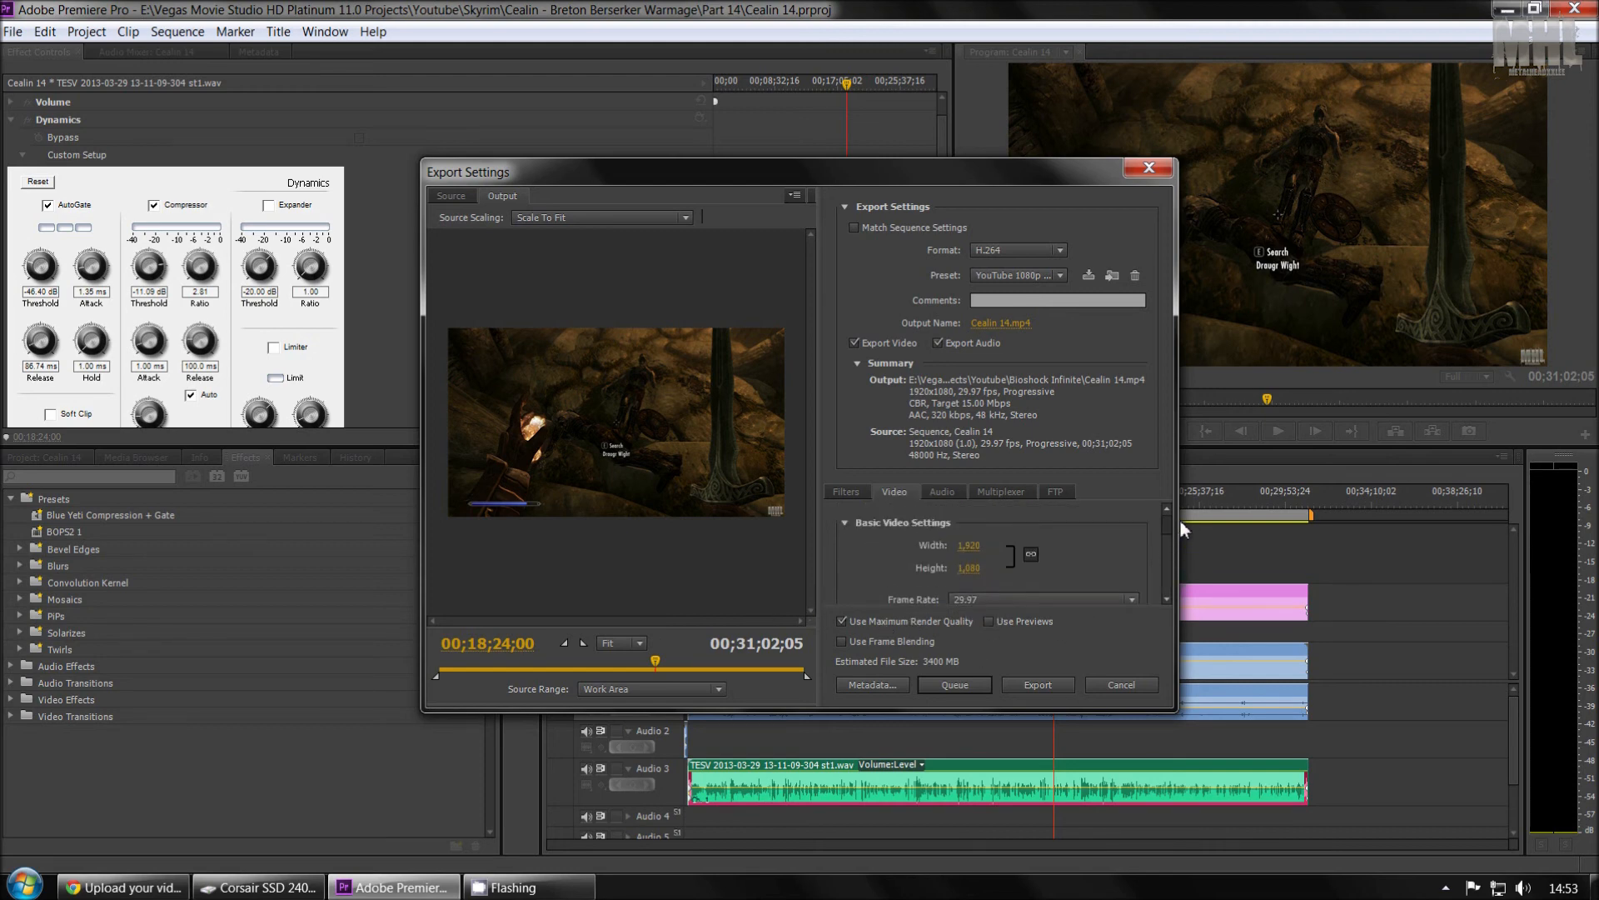
# Examine the export's audio settings, from codec, sample rate and channels through to bitrate and precedence
pyautogui.click(943, 492)
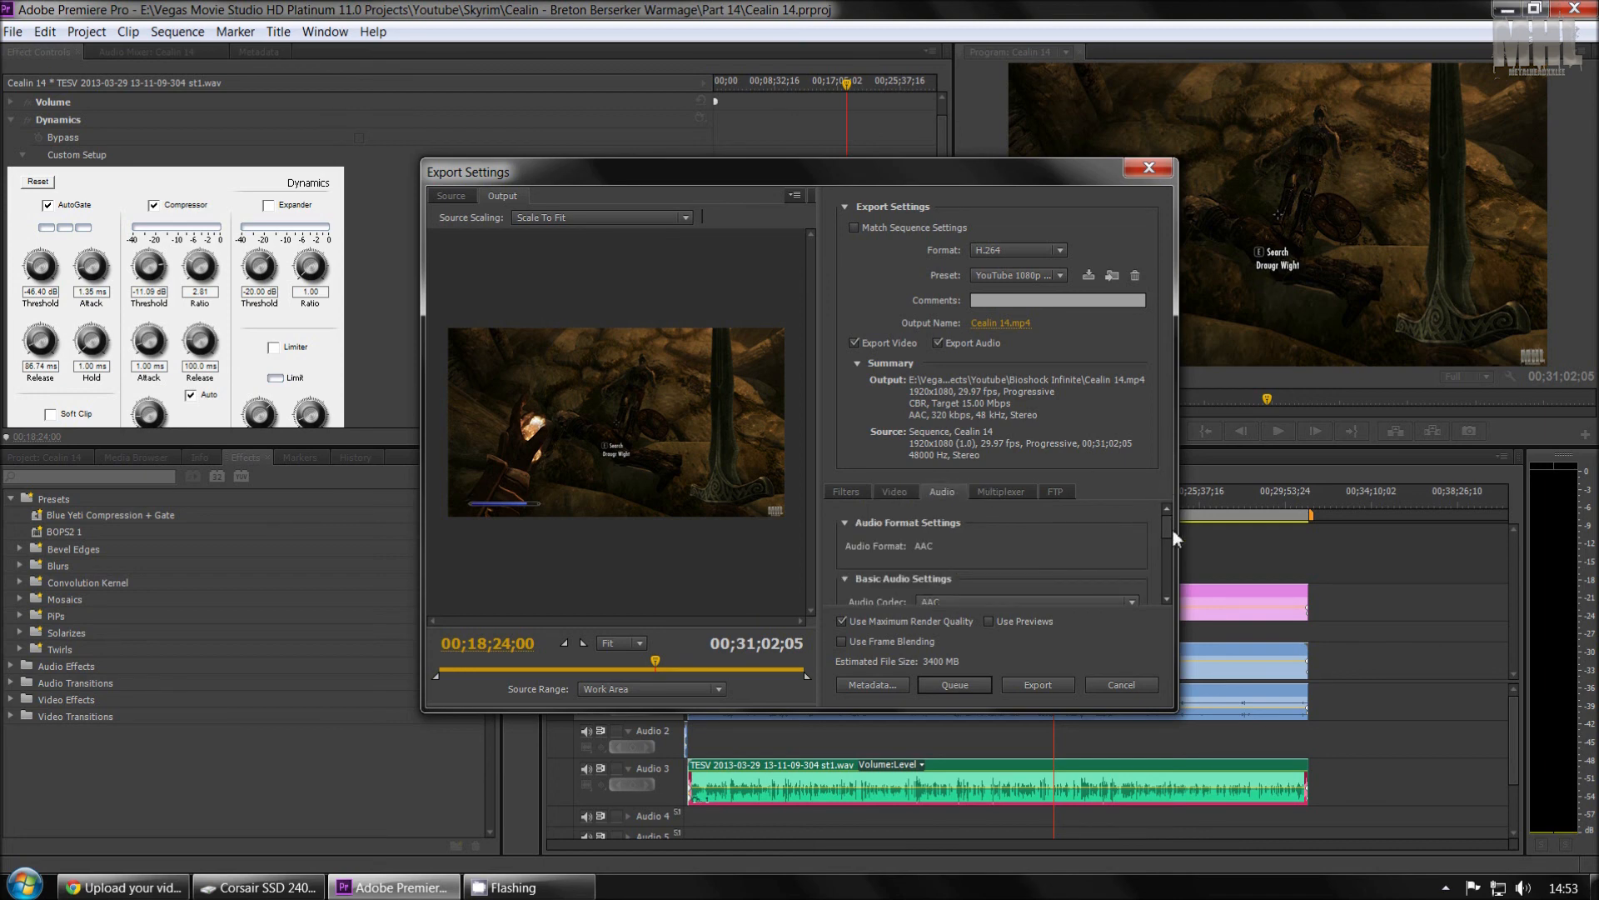
pyautogui.moveTo(1162, 527); pyautogui.dragTo(1161, 543)
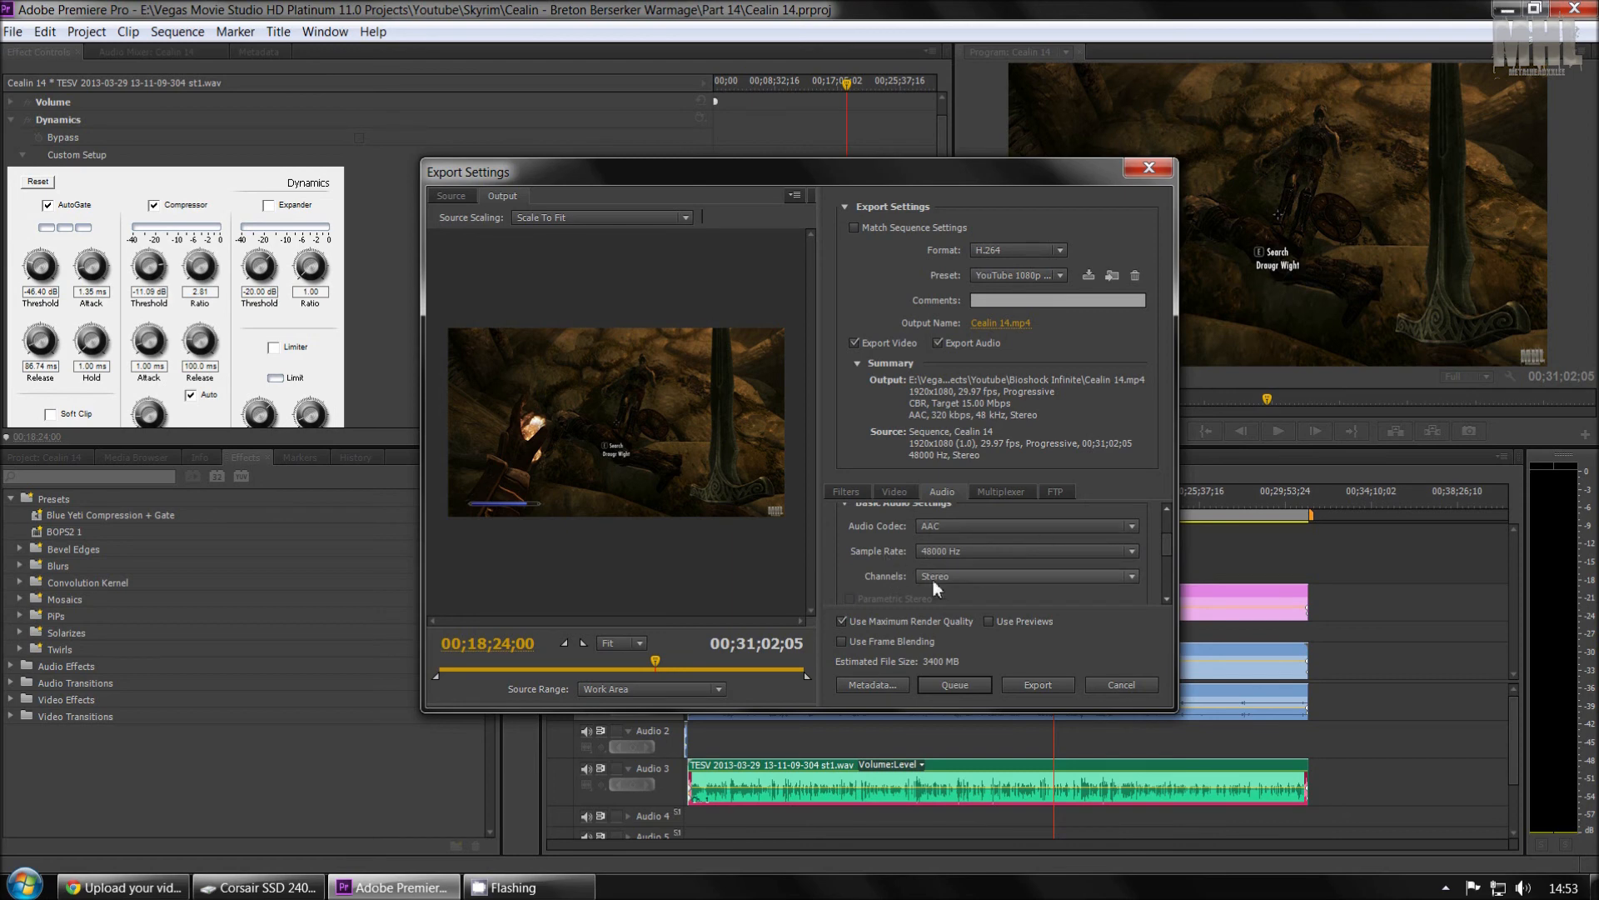
pyautogui.moveTo(1165, 545); pyautogui.dragTo(1157, 564)
pyautogui.click(1138, 532)
pyautogui.click(1168, 563)
pyautogui.moveTo(1166, 568); pyautogui.dragTo(1161, 582)
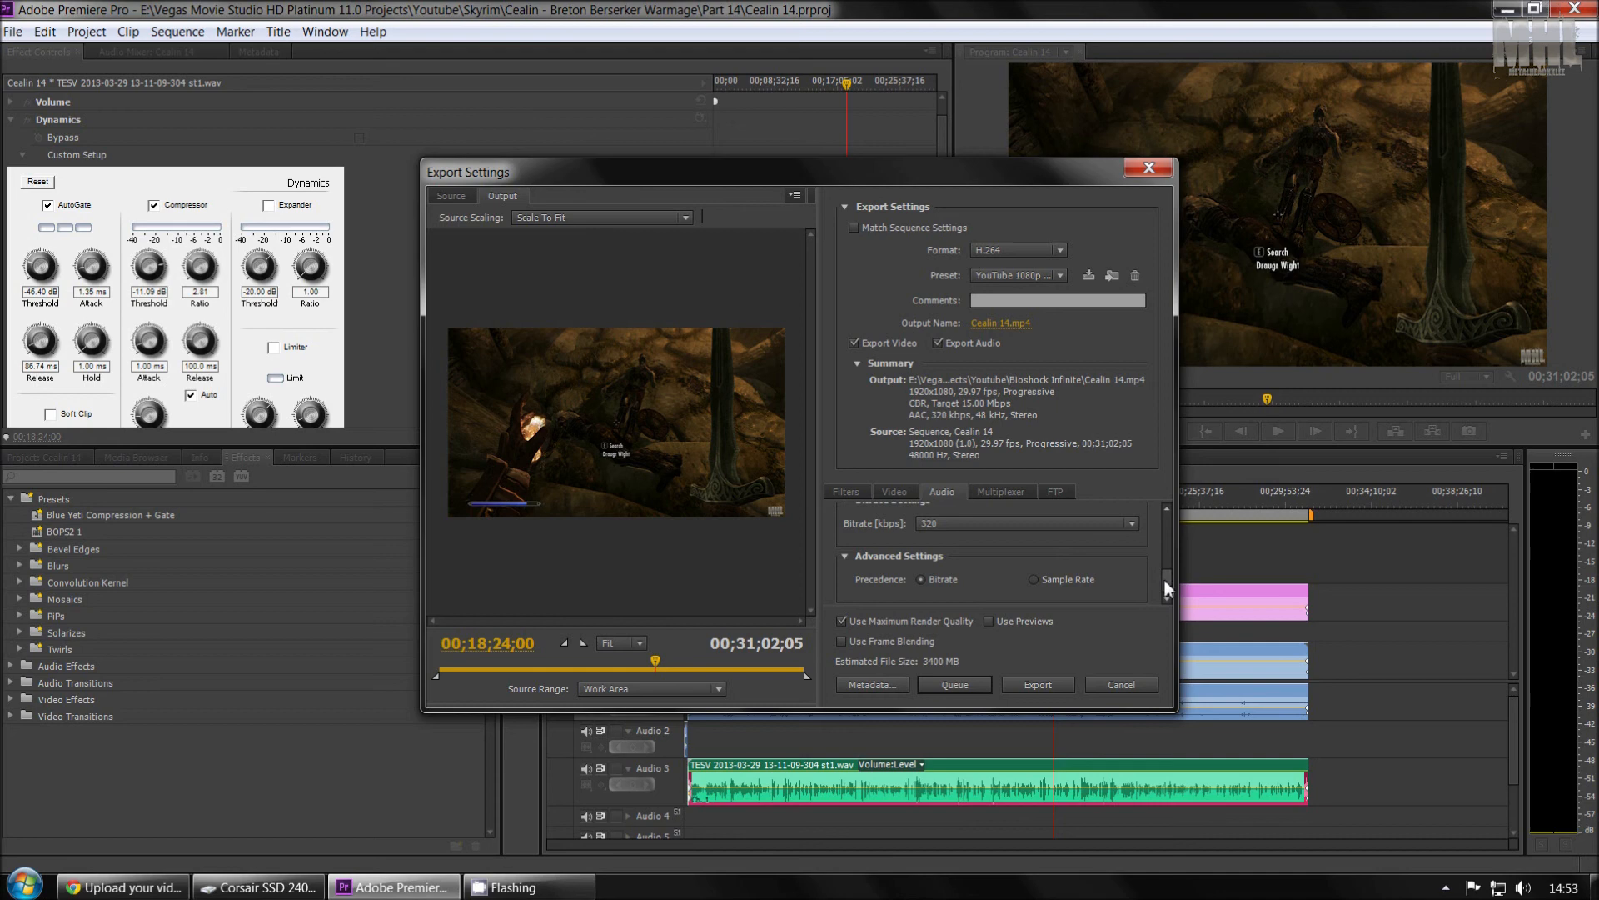
pyautogui.moveTo(1163, 578); pyautogui.dragTo(1166, 525)
# Check the export's Multiplexer and FTP settings, return to its video settings and reposition the Export Settings dialog
pyautogui.click(1008, 496)
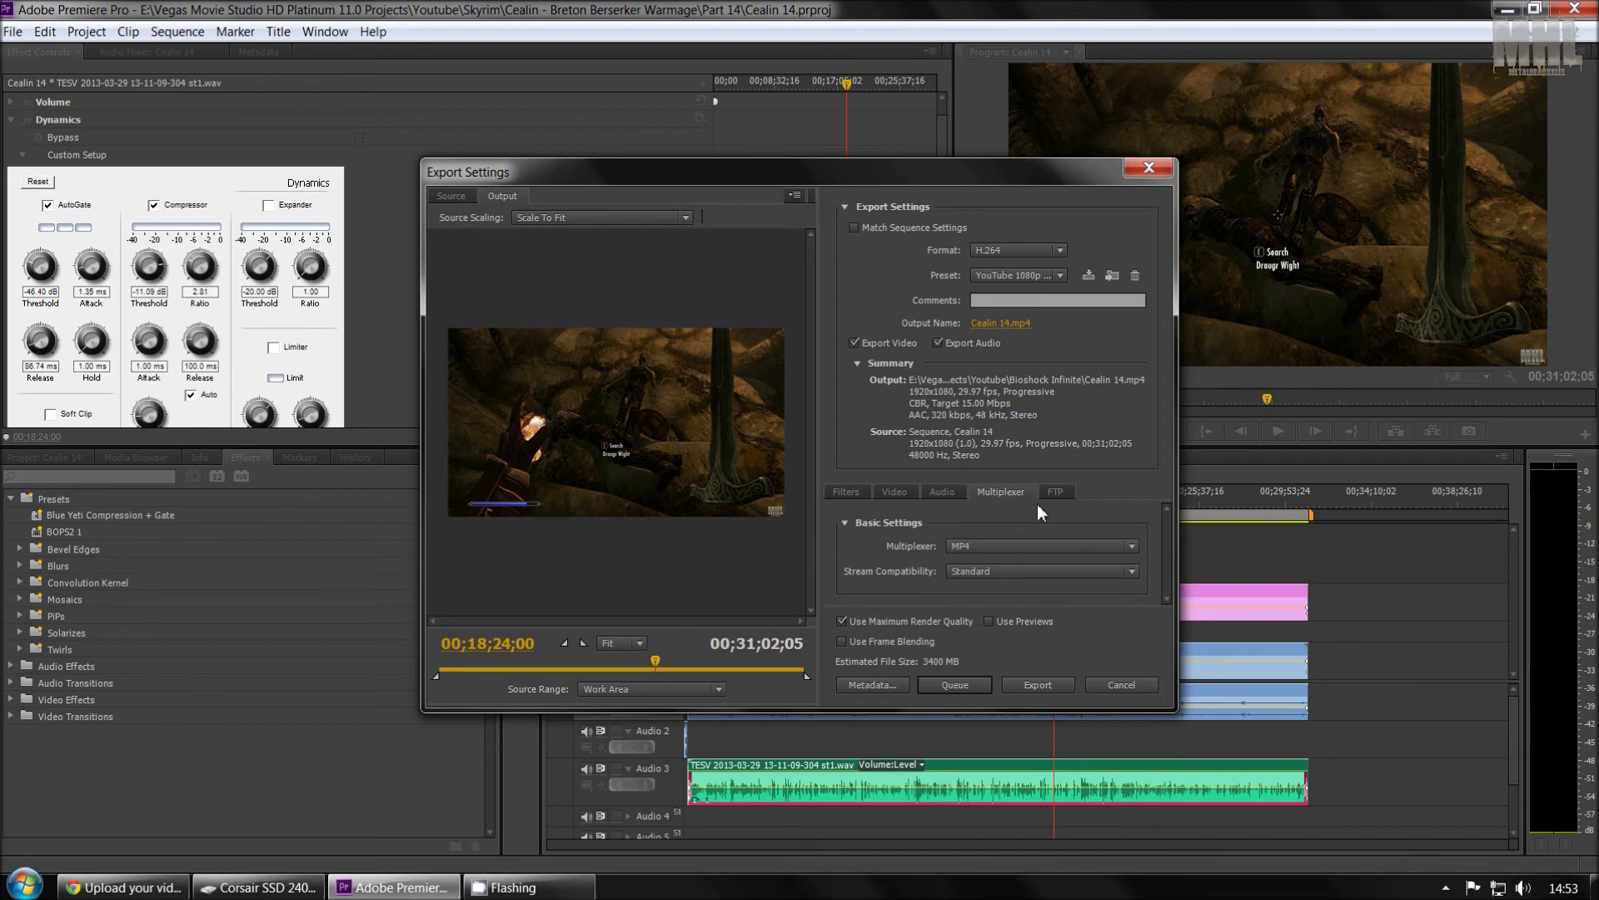
pyautogui.click(1066, 495)
pyautogui.moveTo(1168, 524)
pyautogui.mouseDown()
pyautogui.moveTo(1154, 580)
pyautogui.moveTo(1161, 493)
pyautogui.mouseUp()
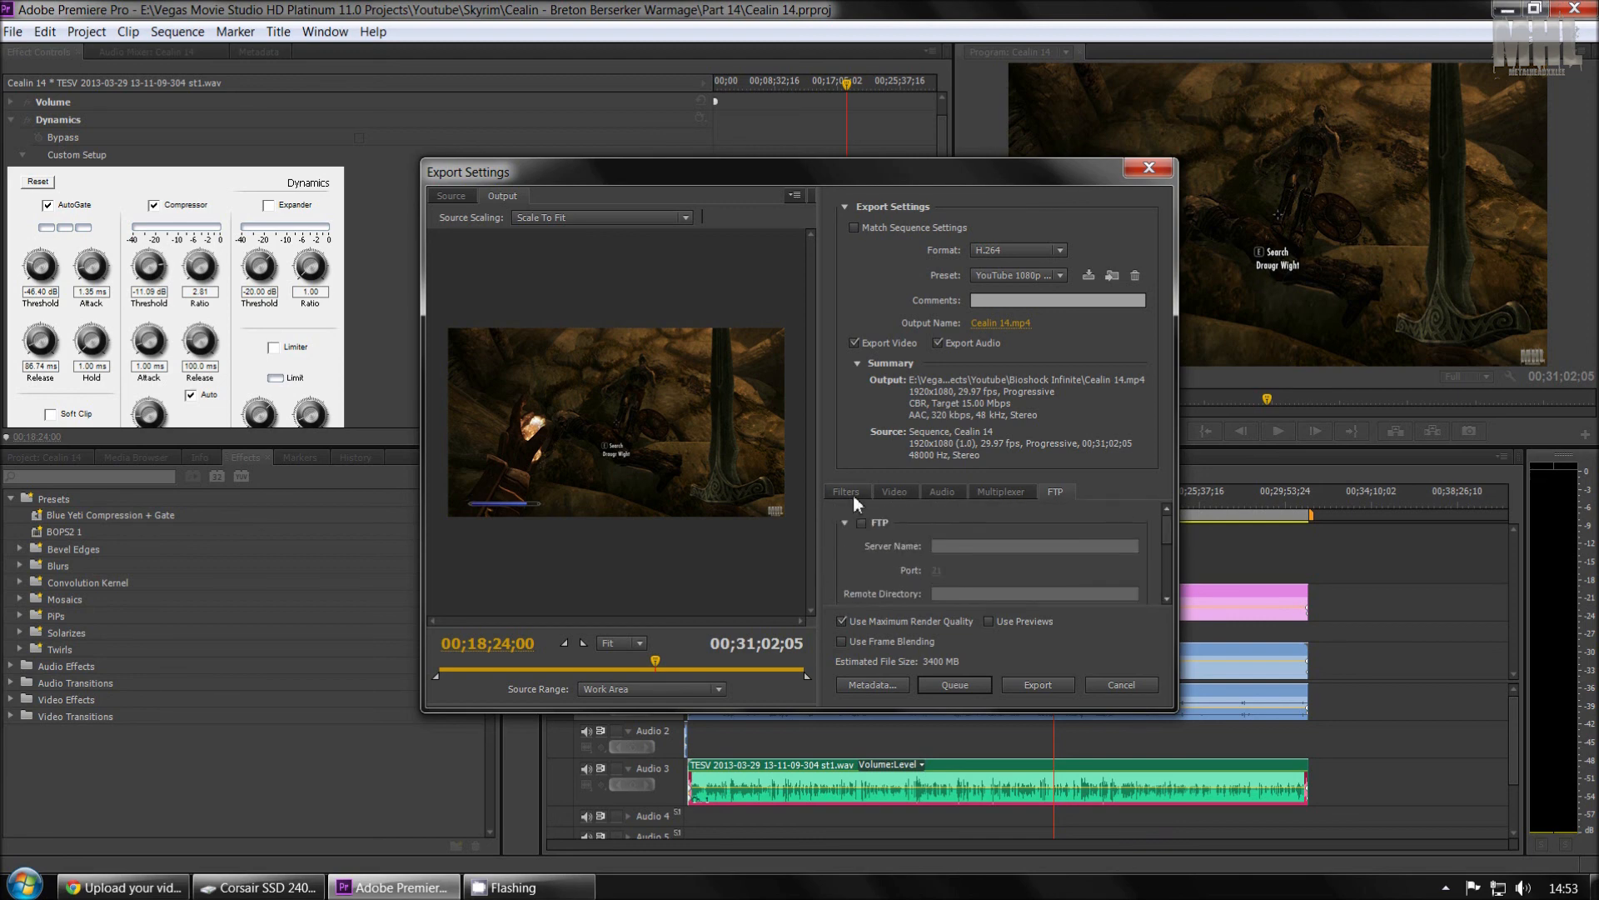
pyautogui.click(896, 492)
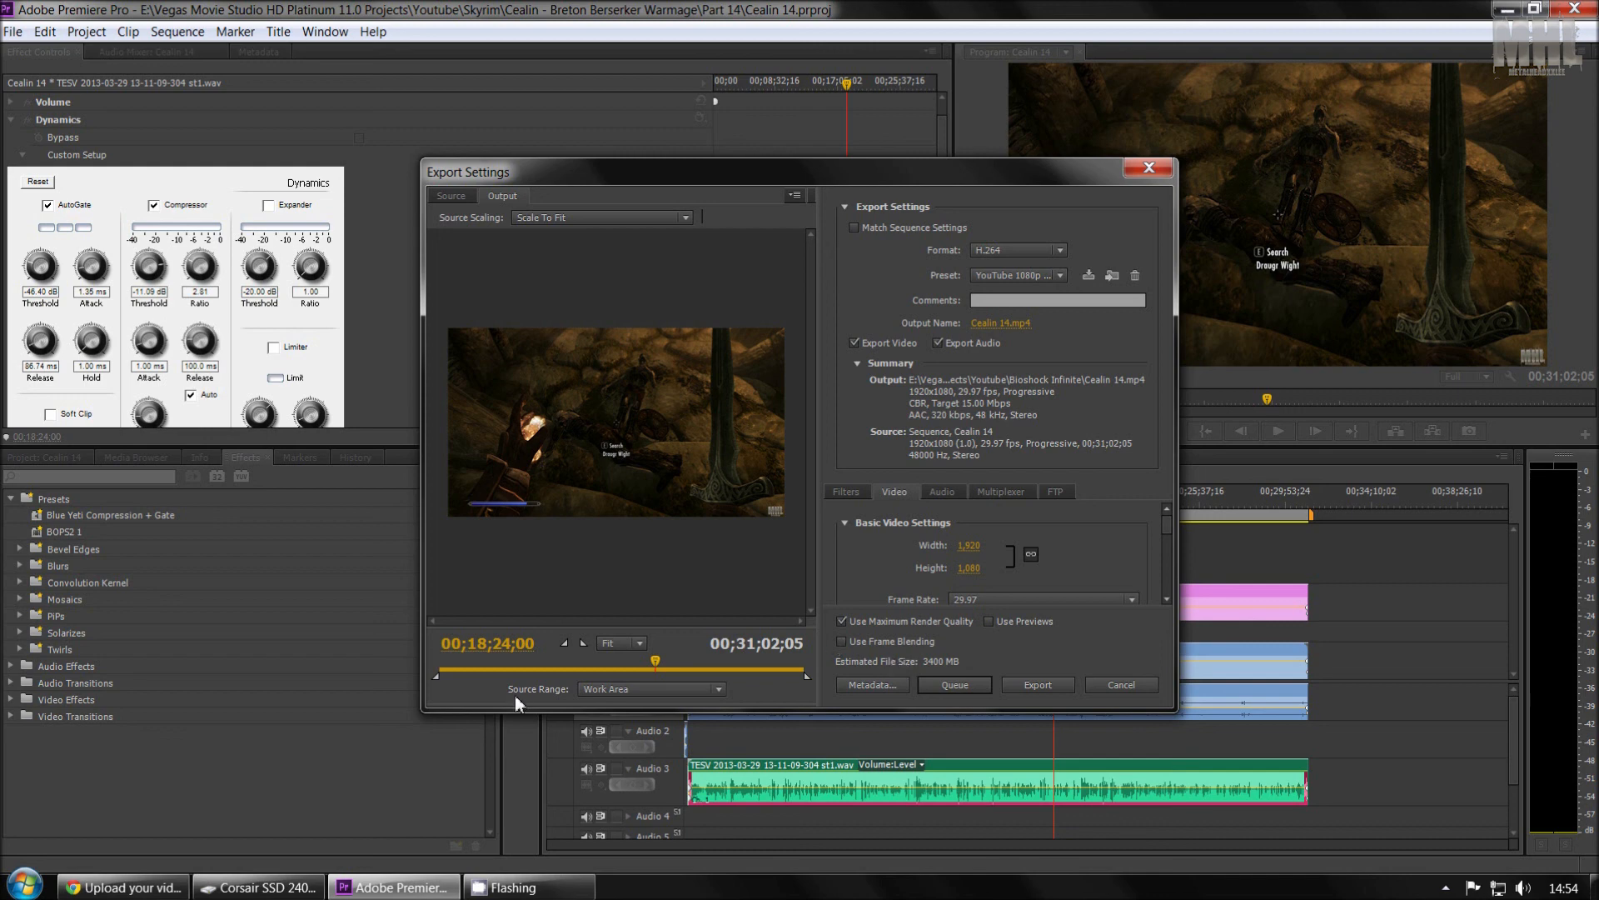
pyautogui.moveTo(825, 175); pyautogui.dragTo(732, 163)
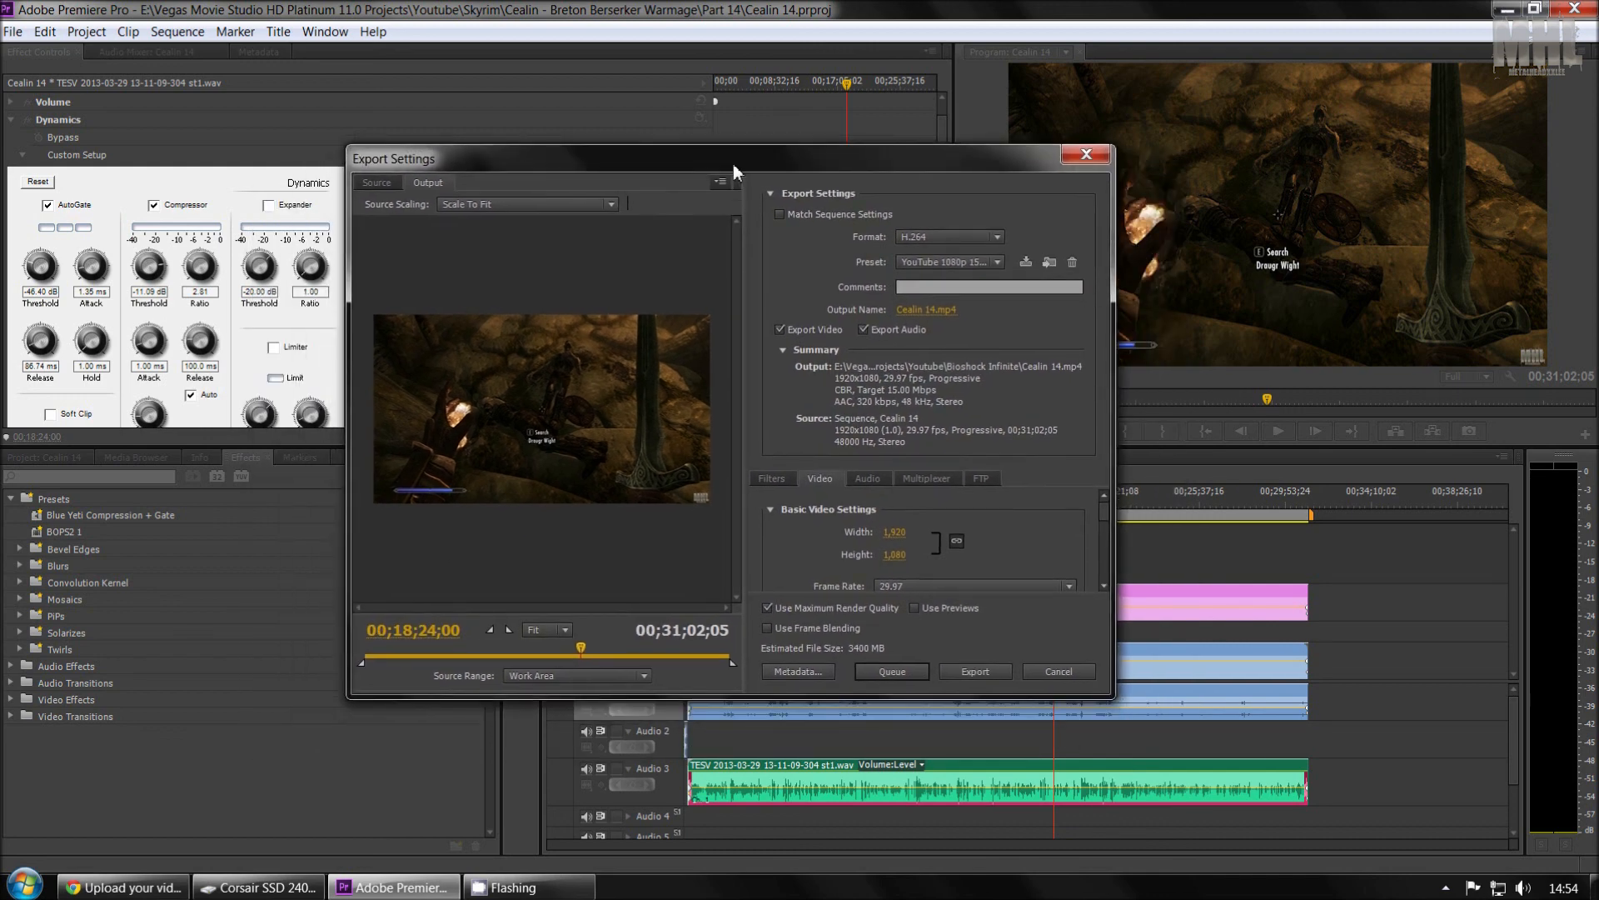